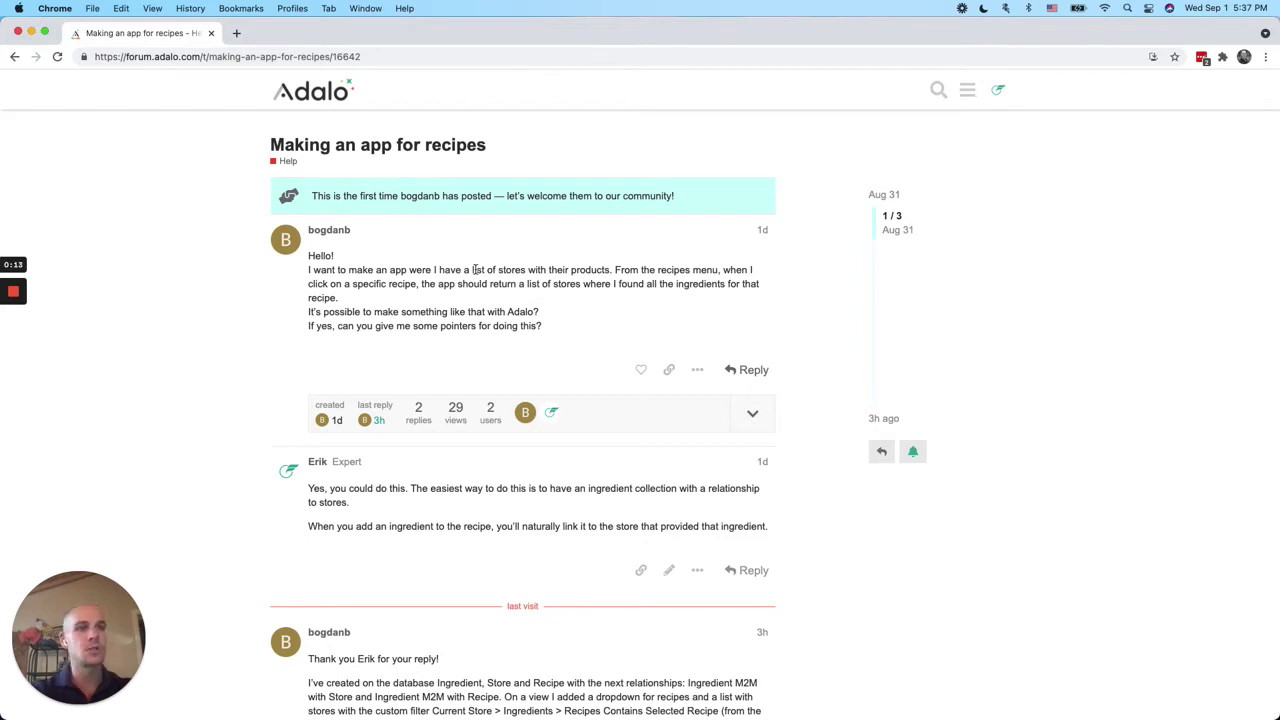
Read the forum thread about making a recipe app down to its latest reply
scroll(475, 270, down, 5)
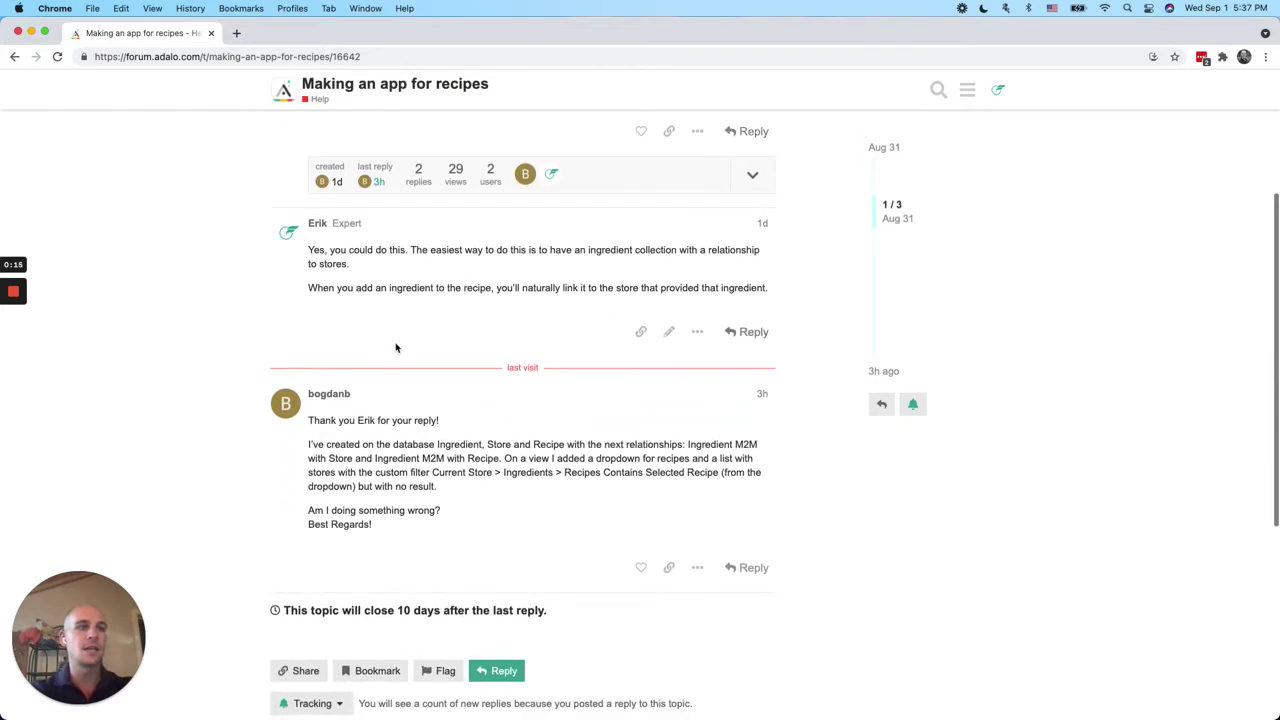
drag(95, 600, 1162, 616)
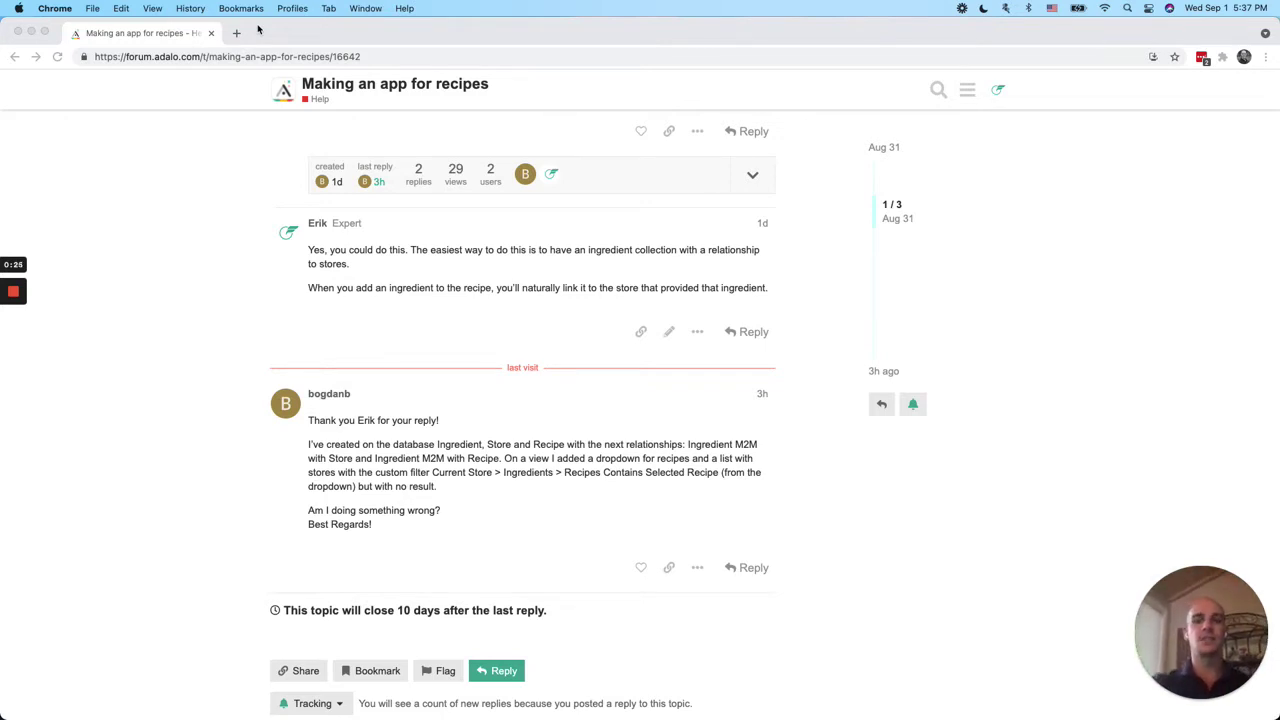
click(195, 172)
Switch to the Adalo editor for THE PROVING GROUND and show the app's database collections
key(super+grave)
click(438, 207)
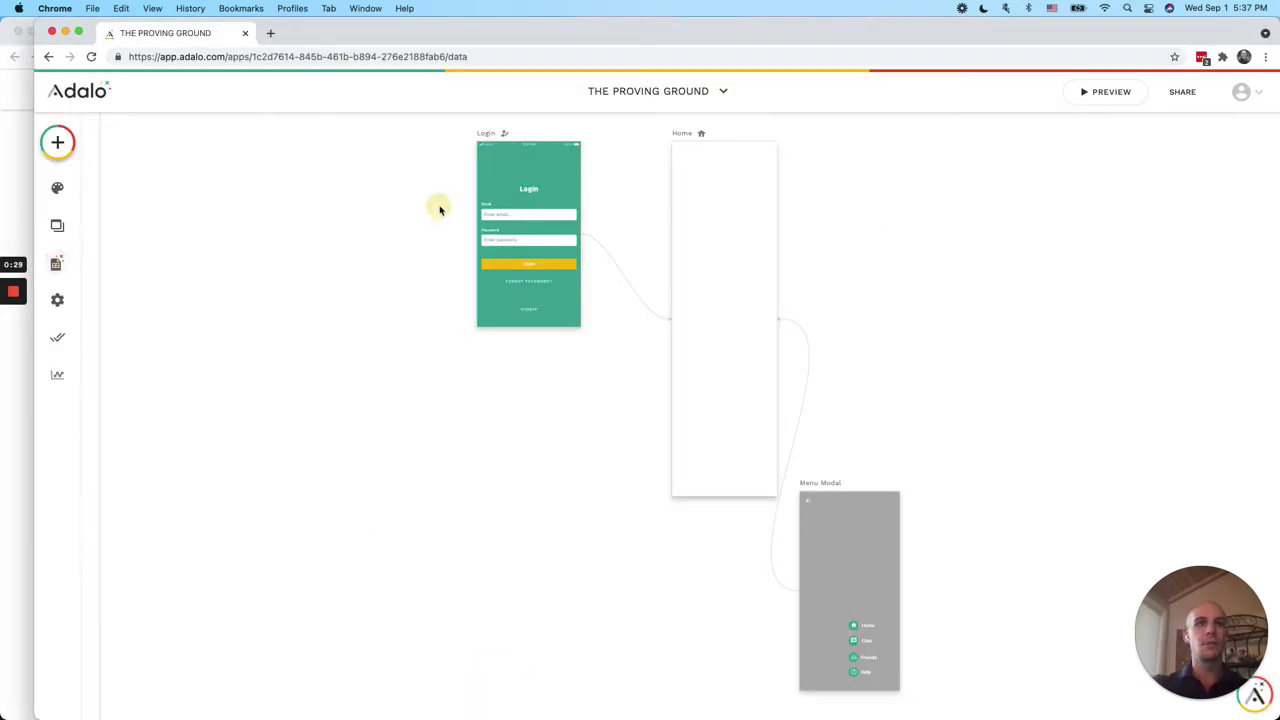
click(56, 263)
click(108, 253)
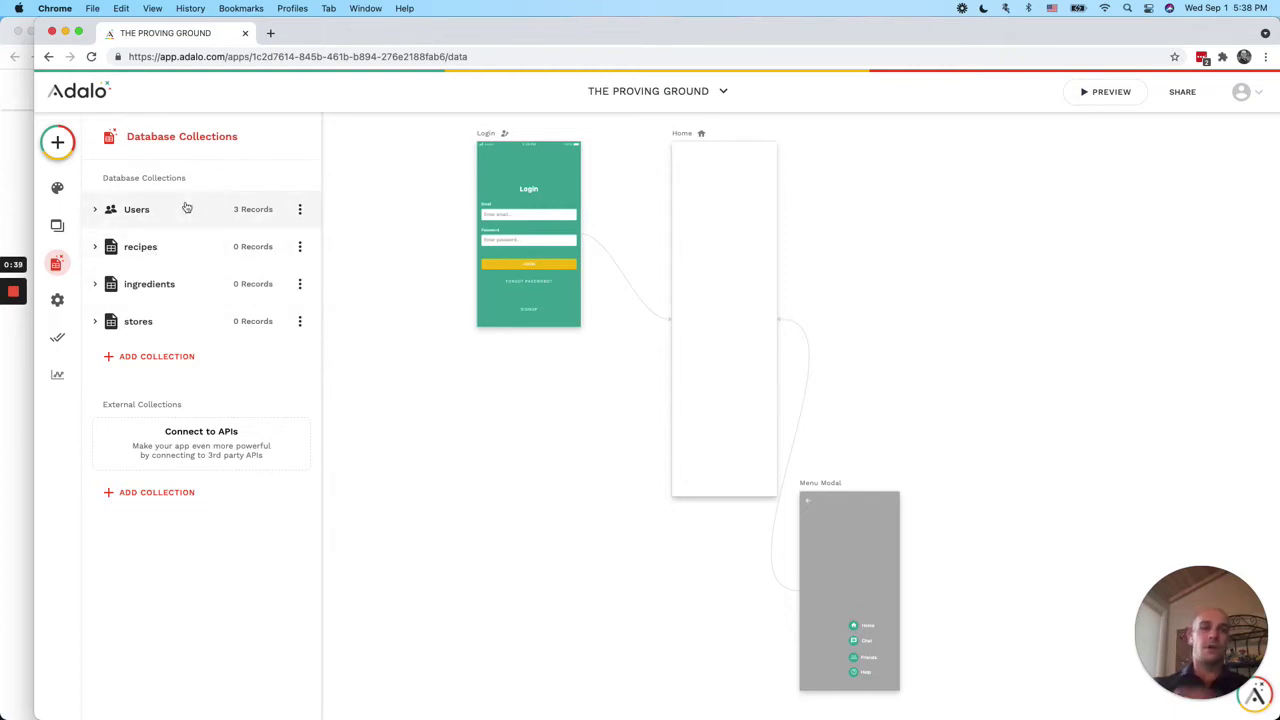
Add an ingredients relationship to the recipes collection so recipes and ingredients can each have multiple of the other, and save it
click(154, 250)
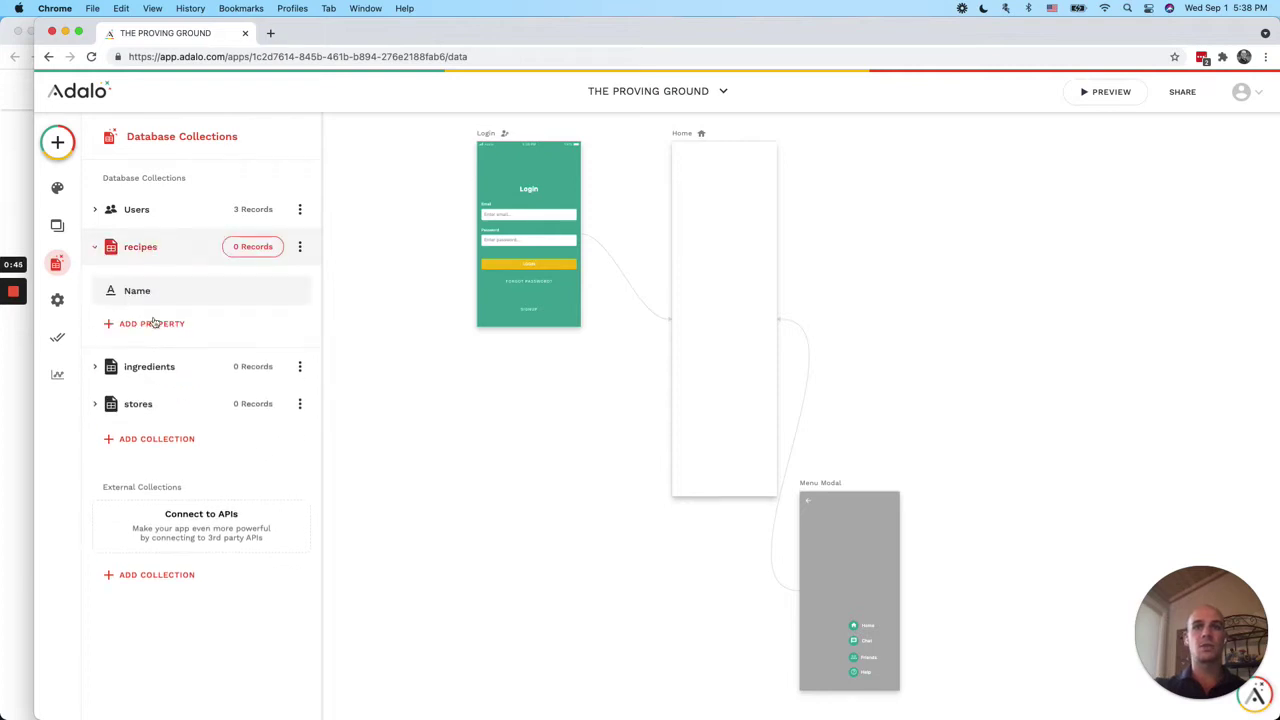
click(149, 322)
mouse_move(153, 578)
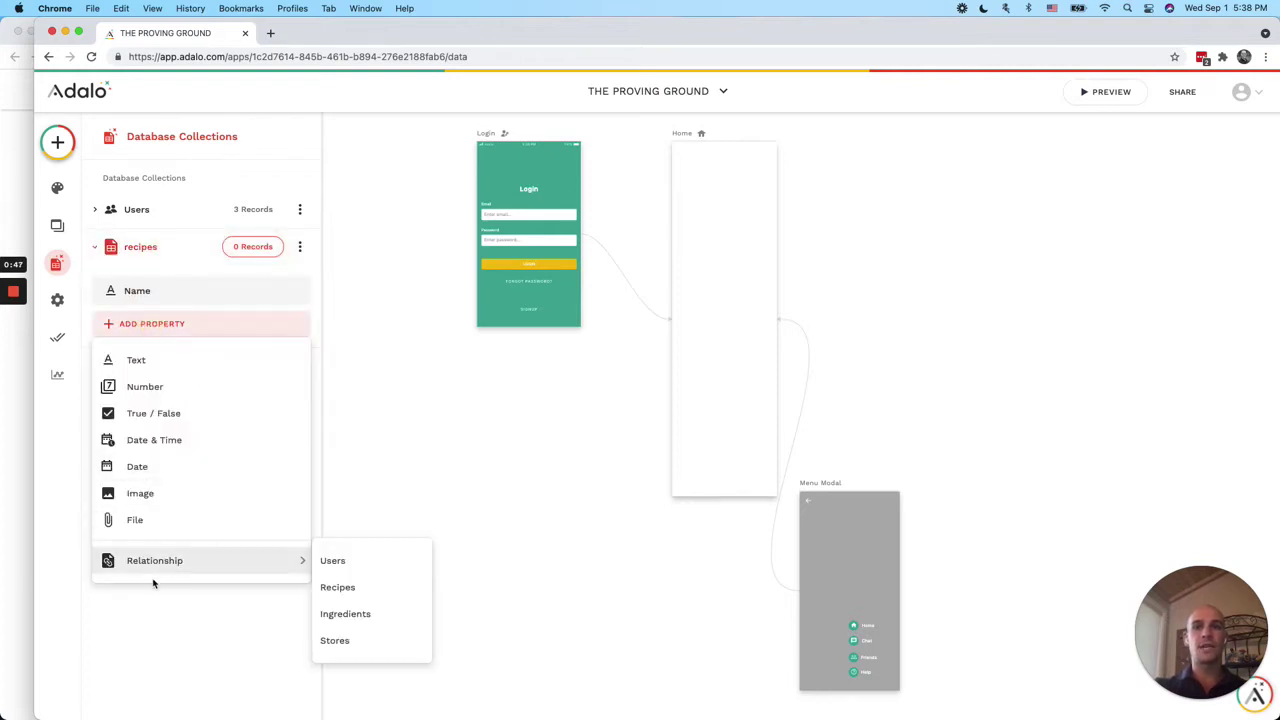
click(380, 614)
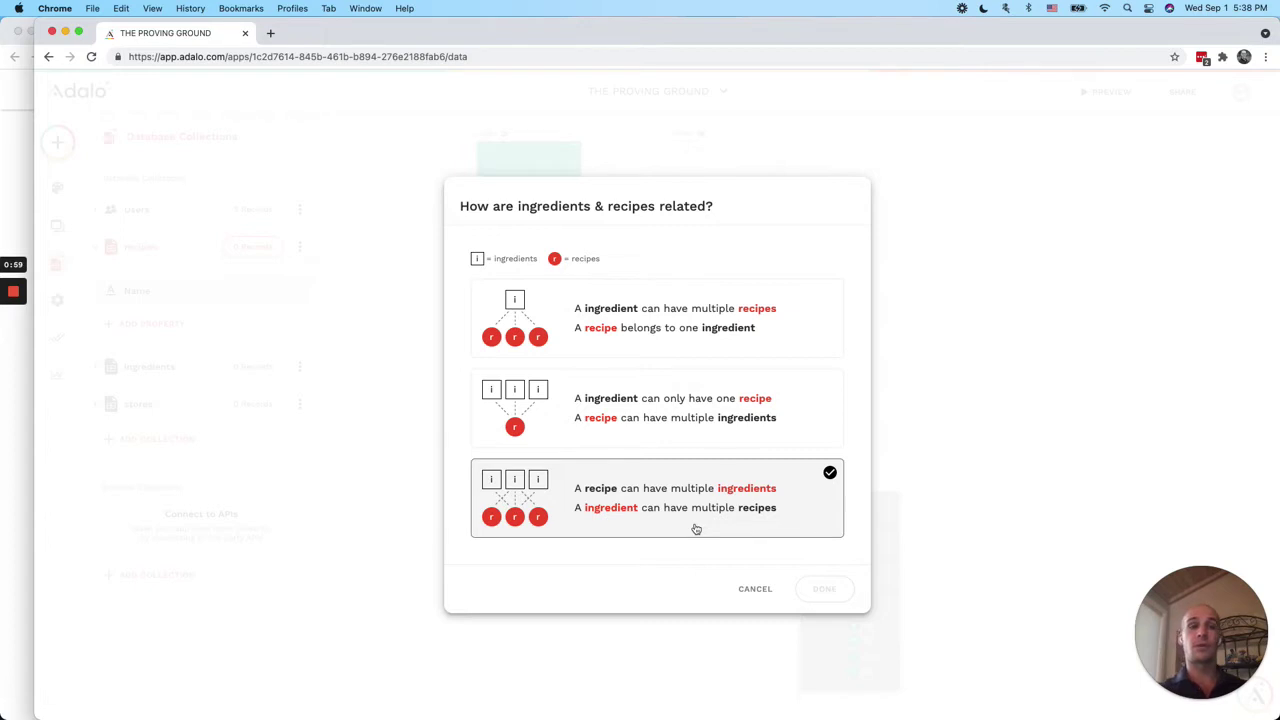
click(824, 590)
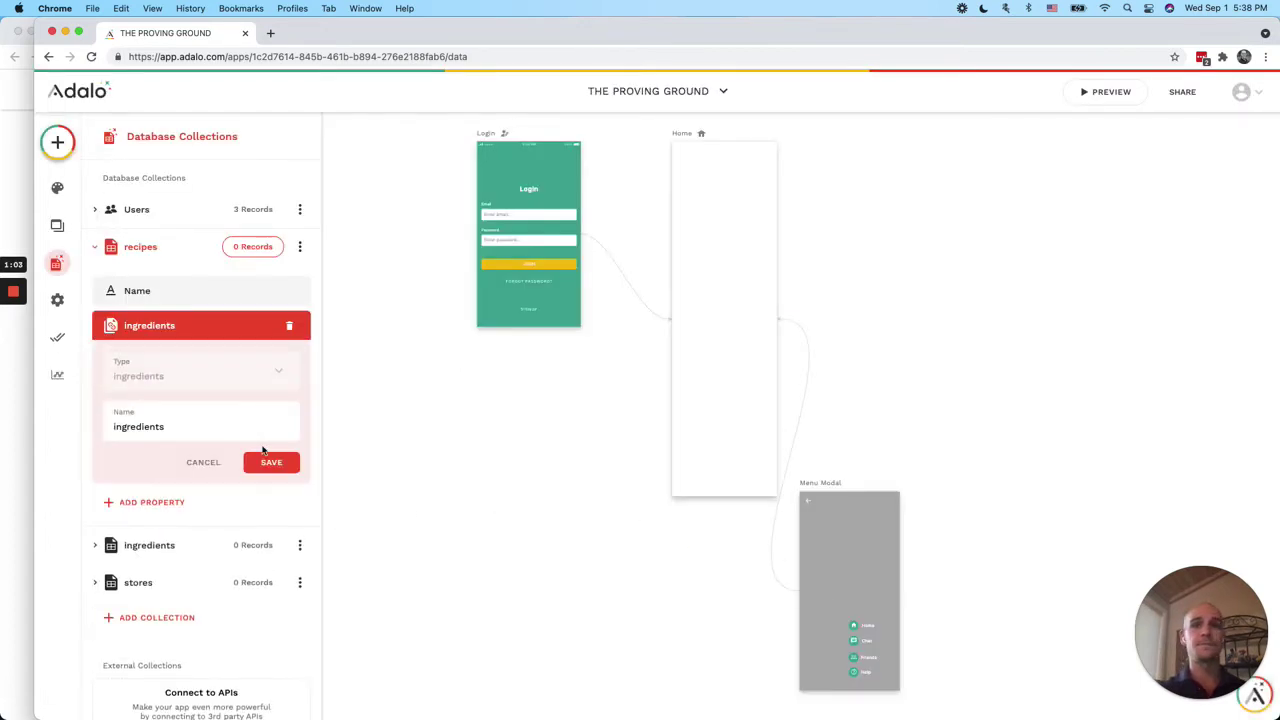
click(270, 463)
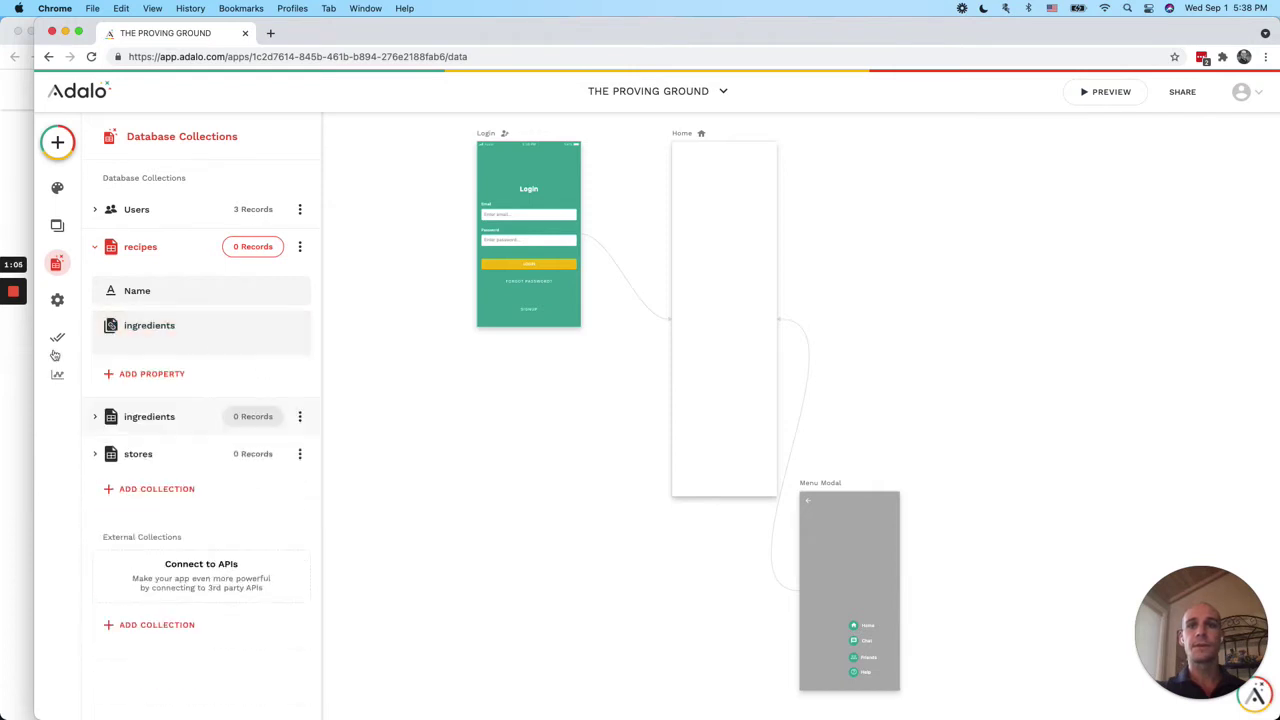
Start adding a relationship property to the ingredients collection that links it with Stores
click(161, 413)
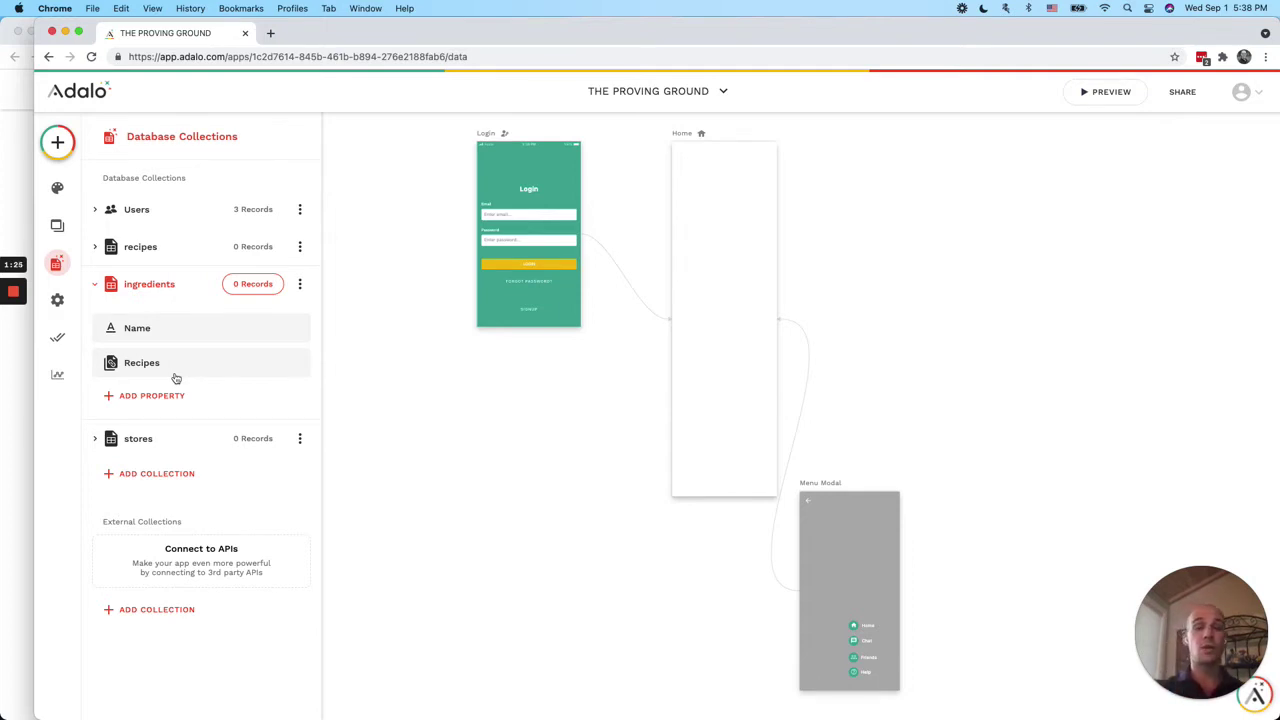
click(156, 398)
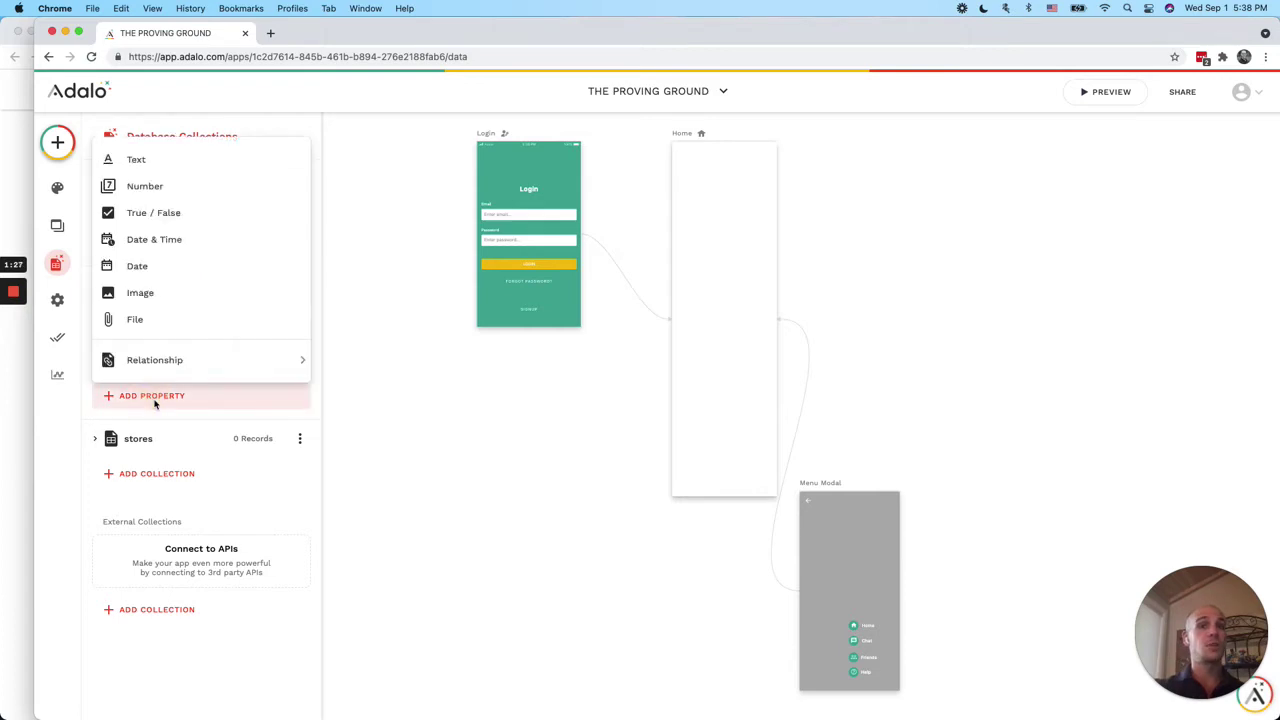
mouse_move(157, 374)
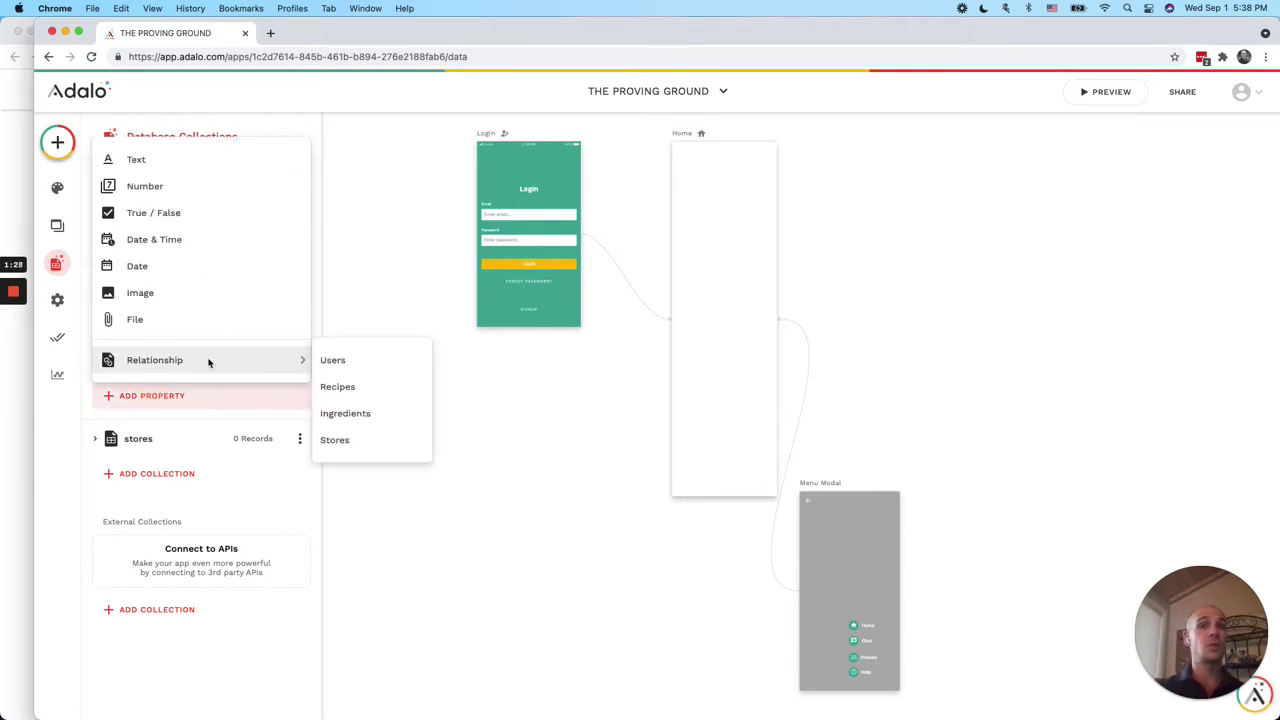
click(369, 439)
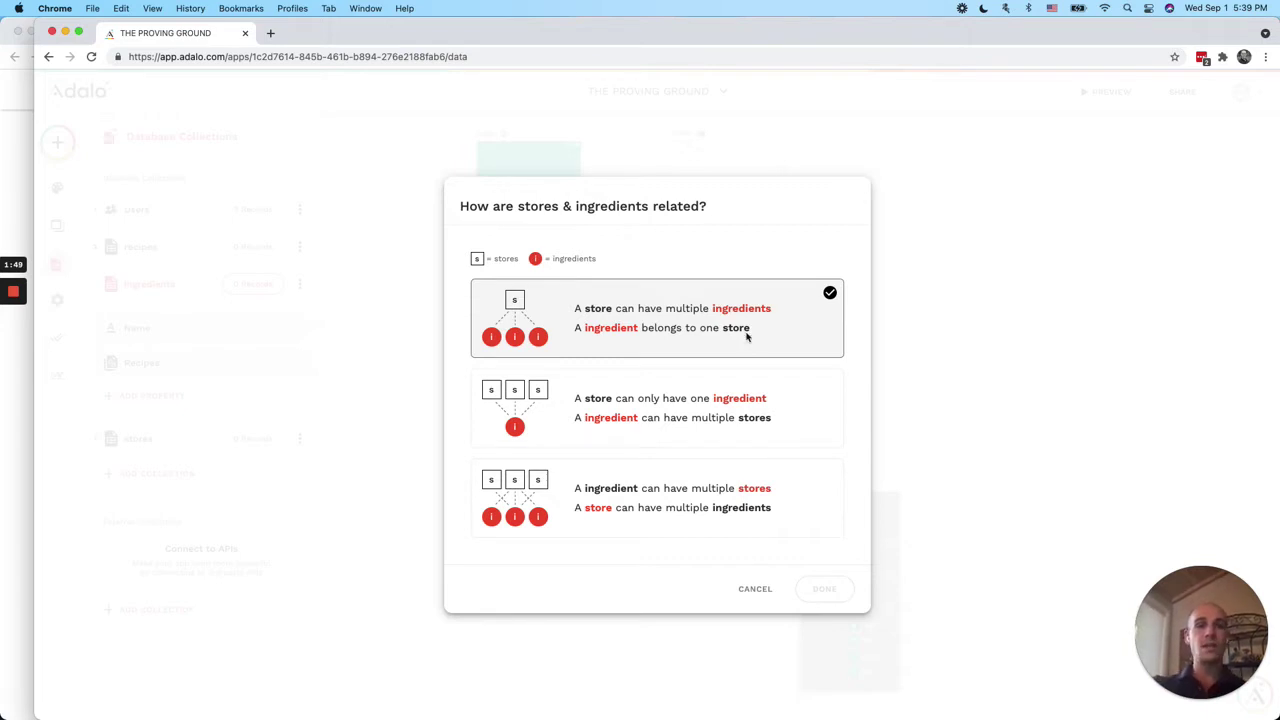
Switch to the forum thread and check which relationships the latest reply describes between Ingredient, Store and Recipe
key(super+grave)
triple_click(423, 455)
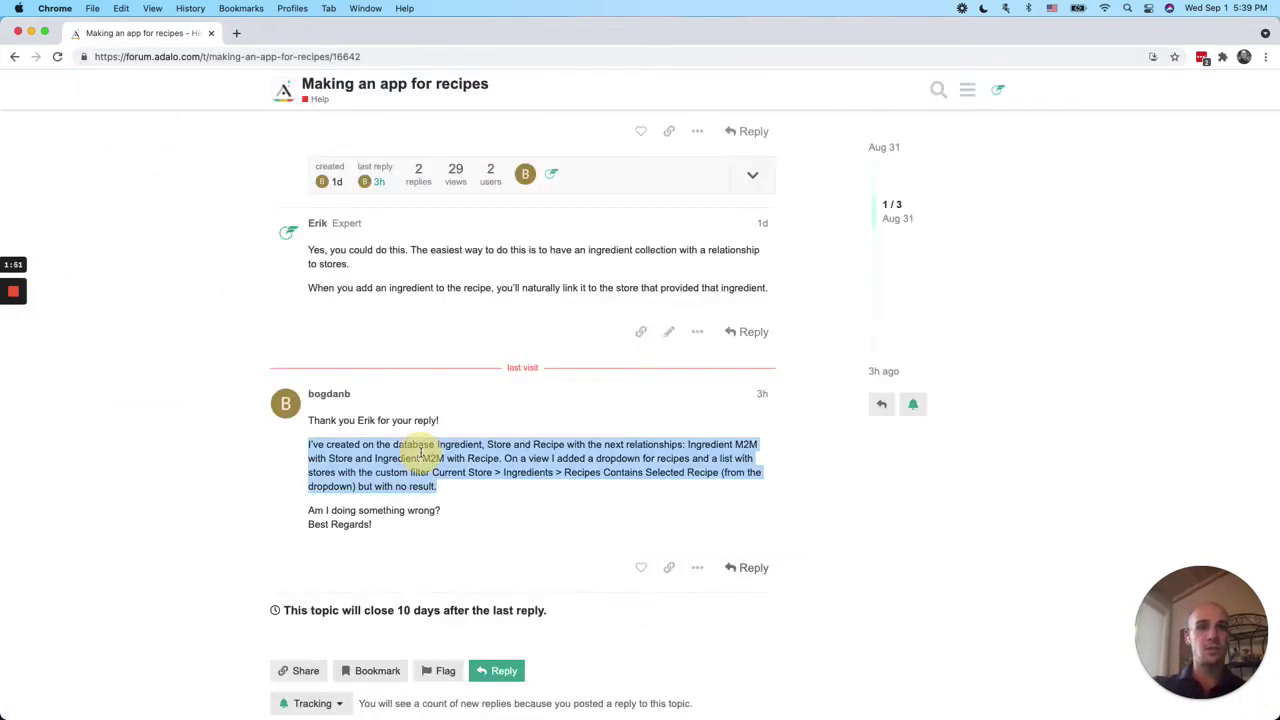
click(383, 457)
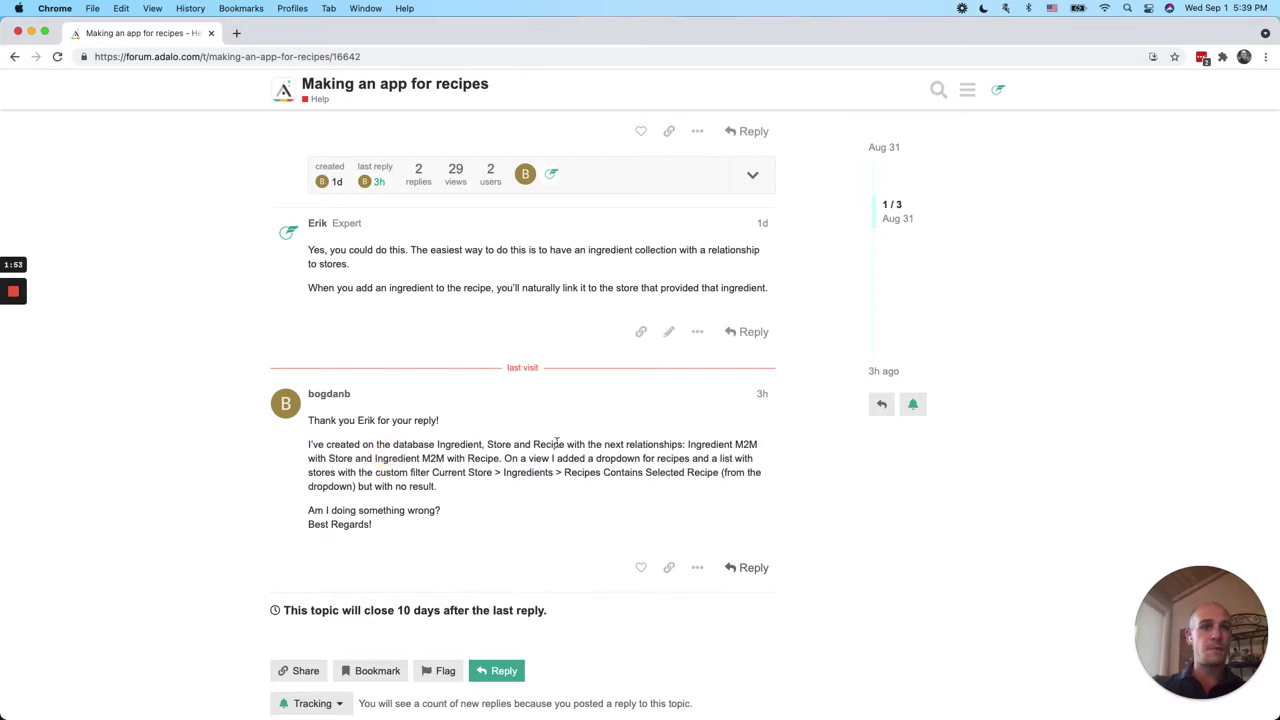
drag(684, 444, 354, 458)
Return to Adalo, make the stores and ingredients relationship many-to-many and save the stores property
key(super+grave)
click(686, 491)
click(841, 596)
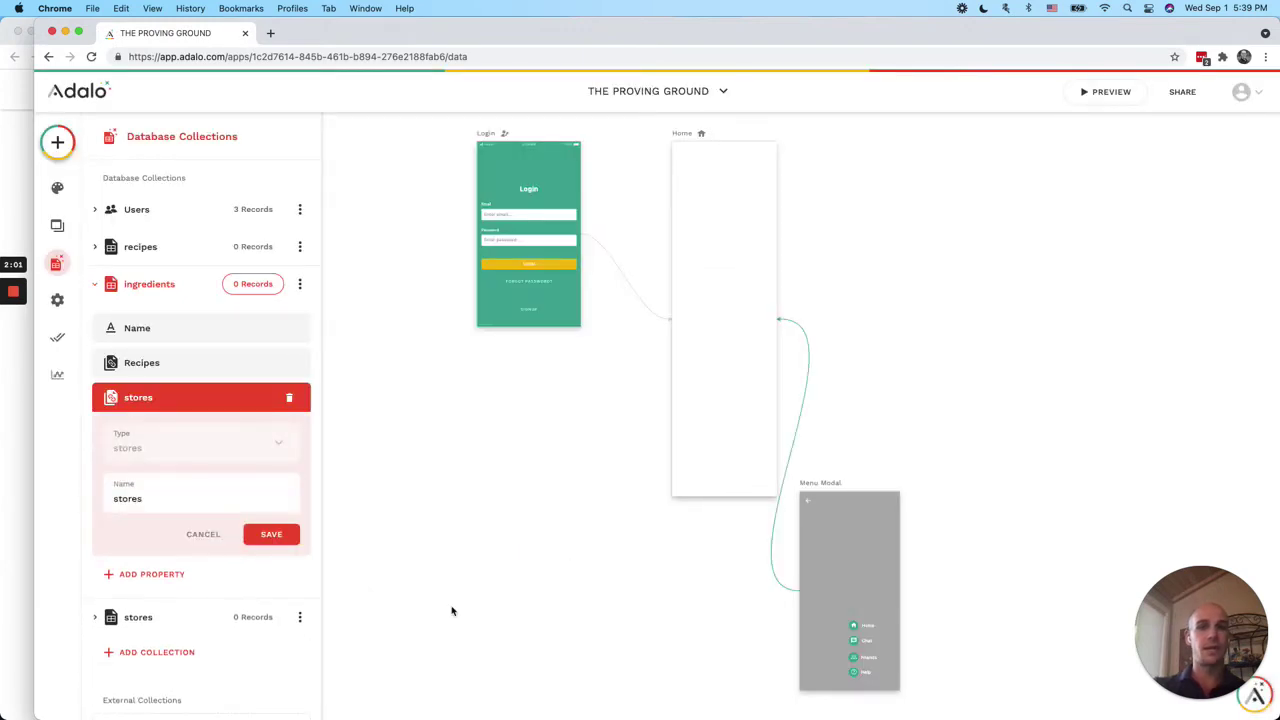
click(271, 534)
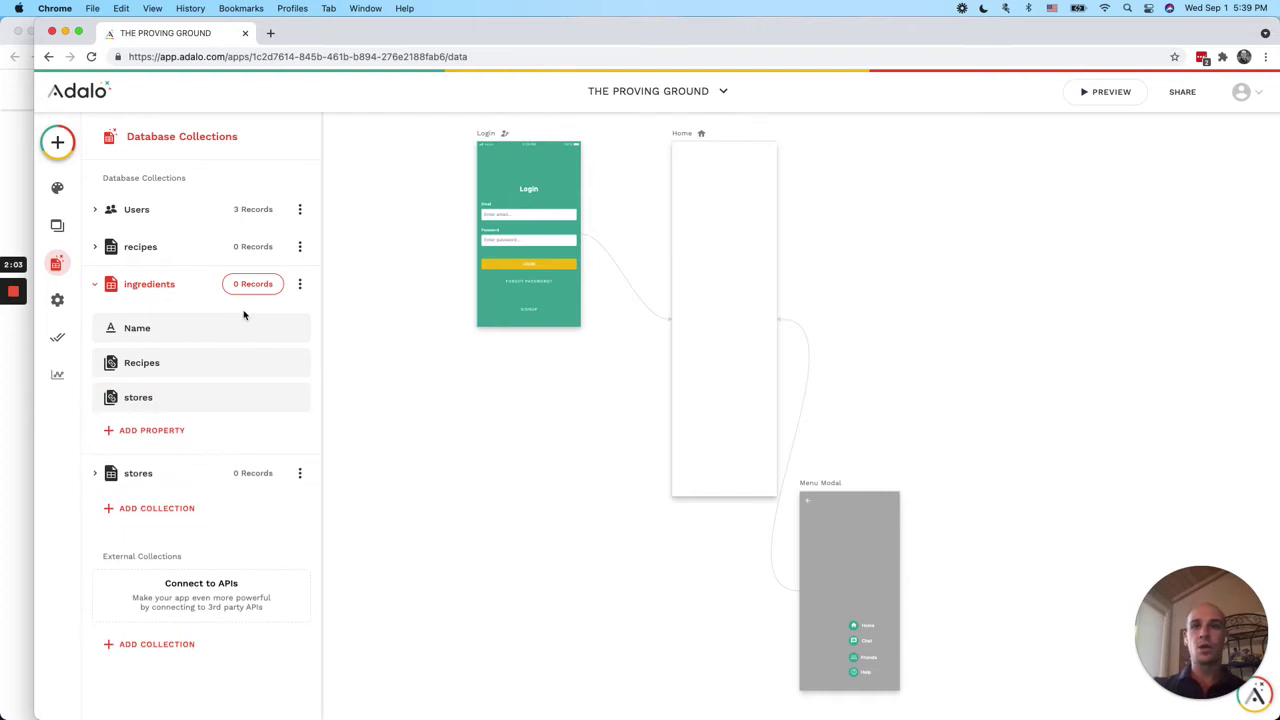
Add a record named "taco salad" to the recipes collection and close its records
click(185, 284)
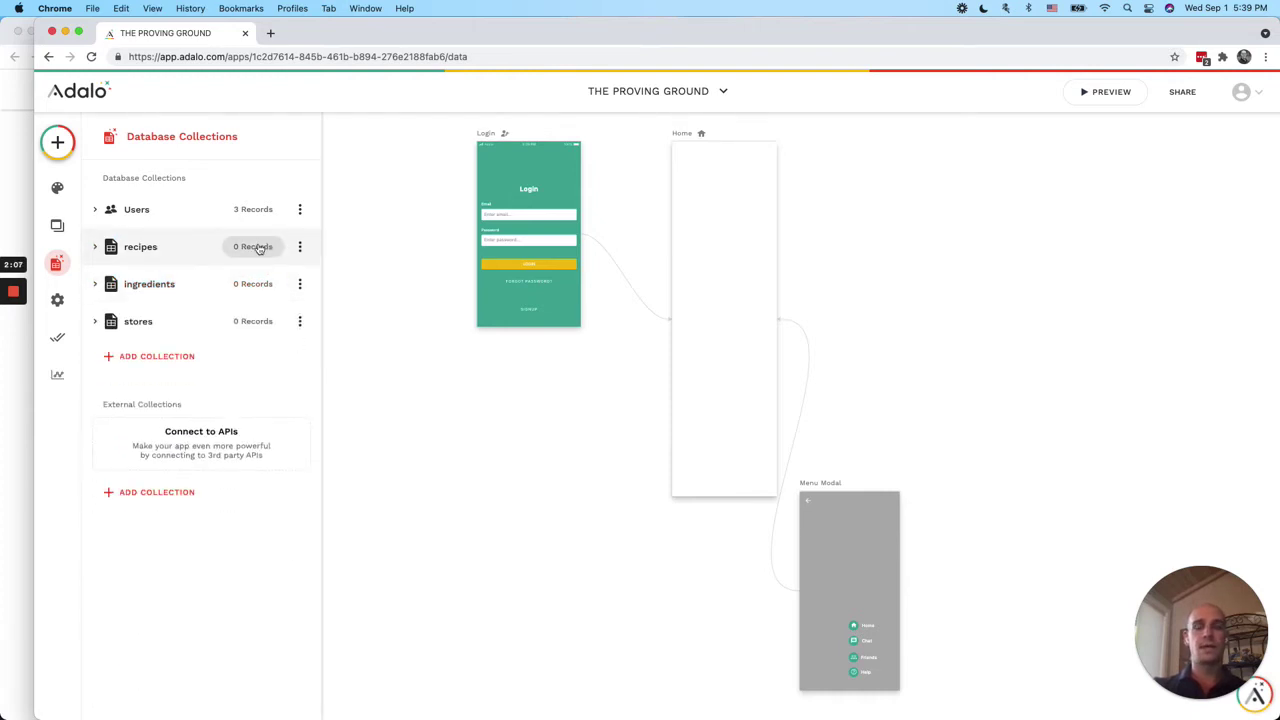
click(256, 247)
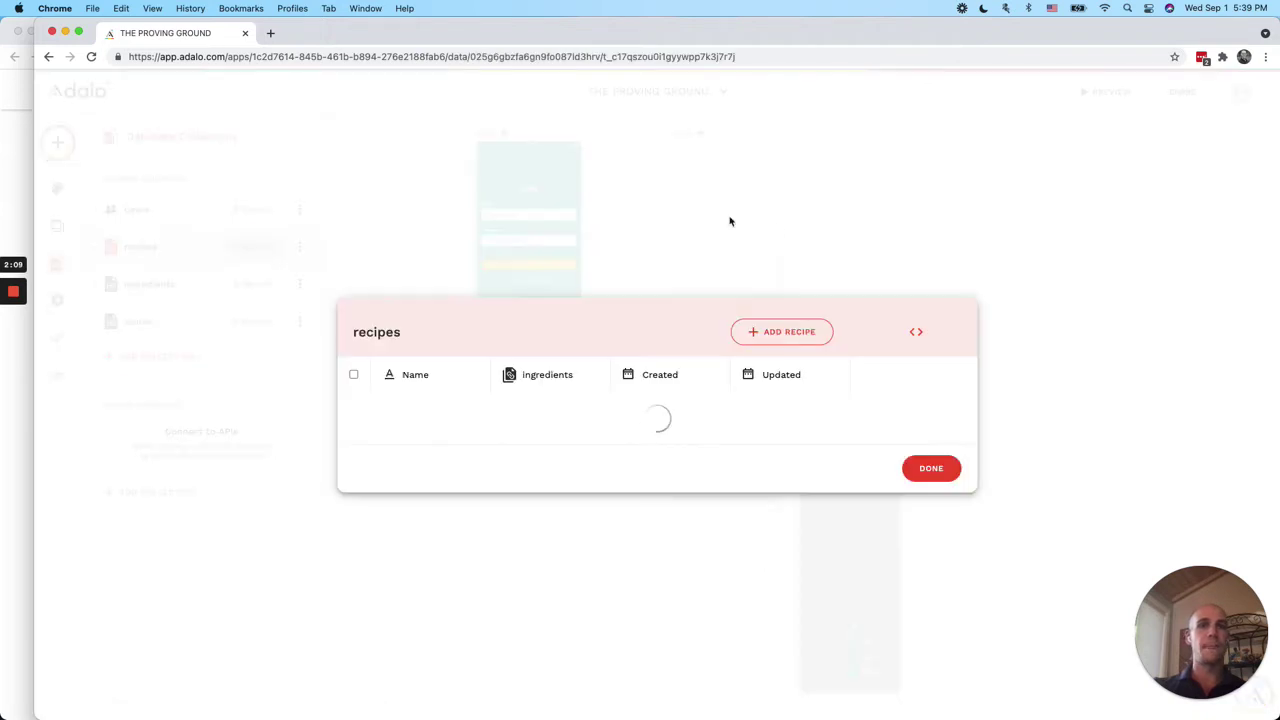
click(808, 338)
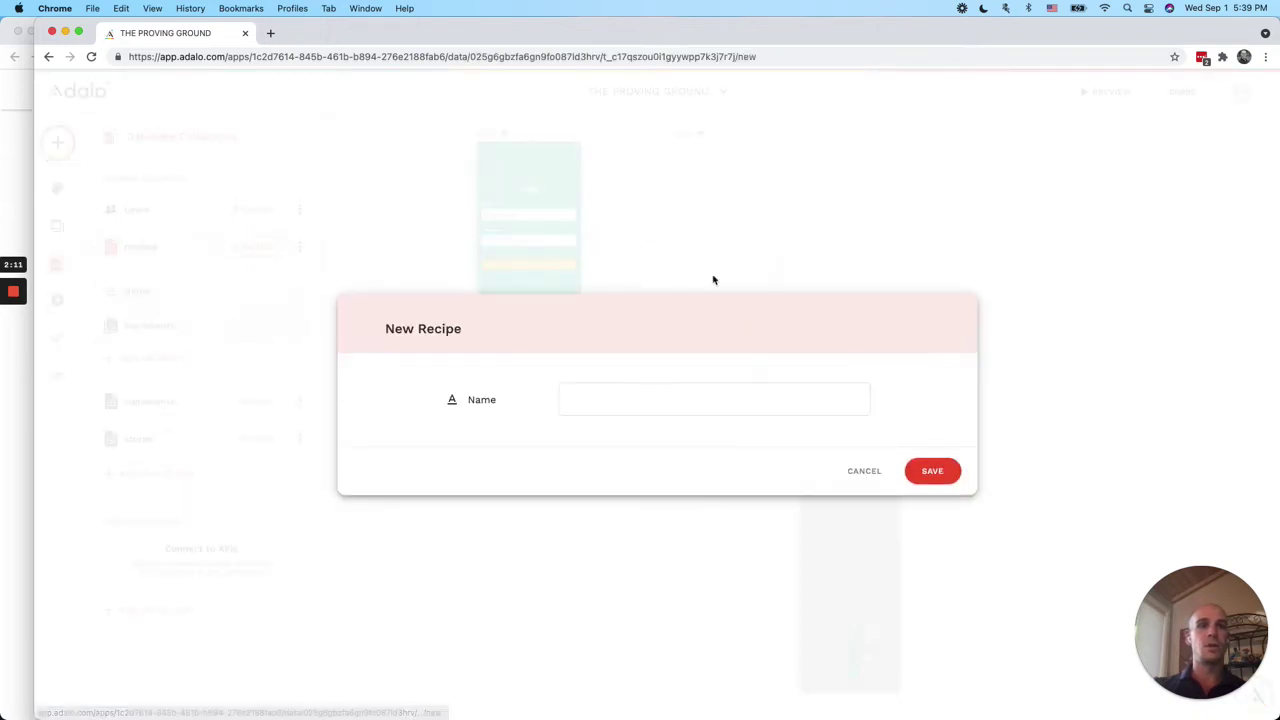
click(630, 390)
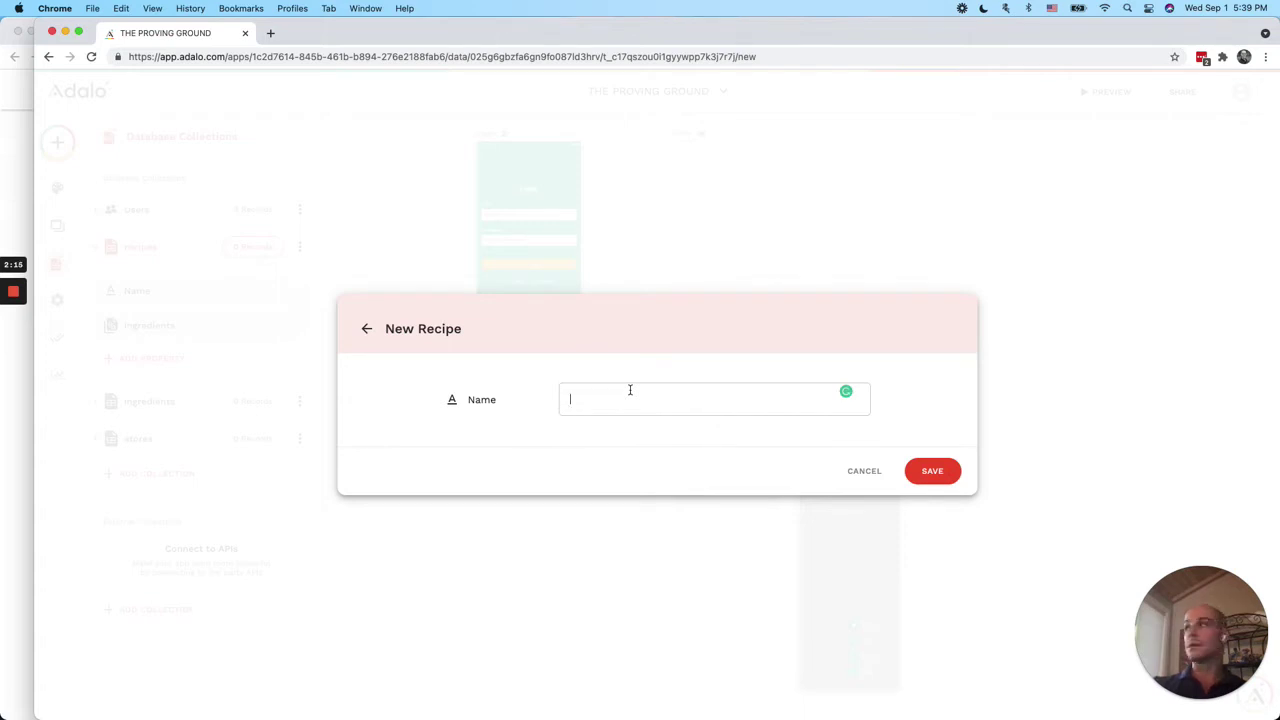
text(sou)
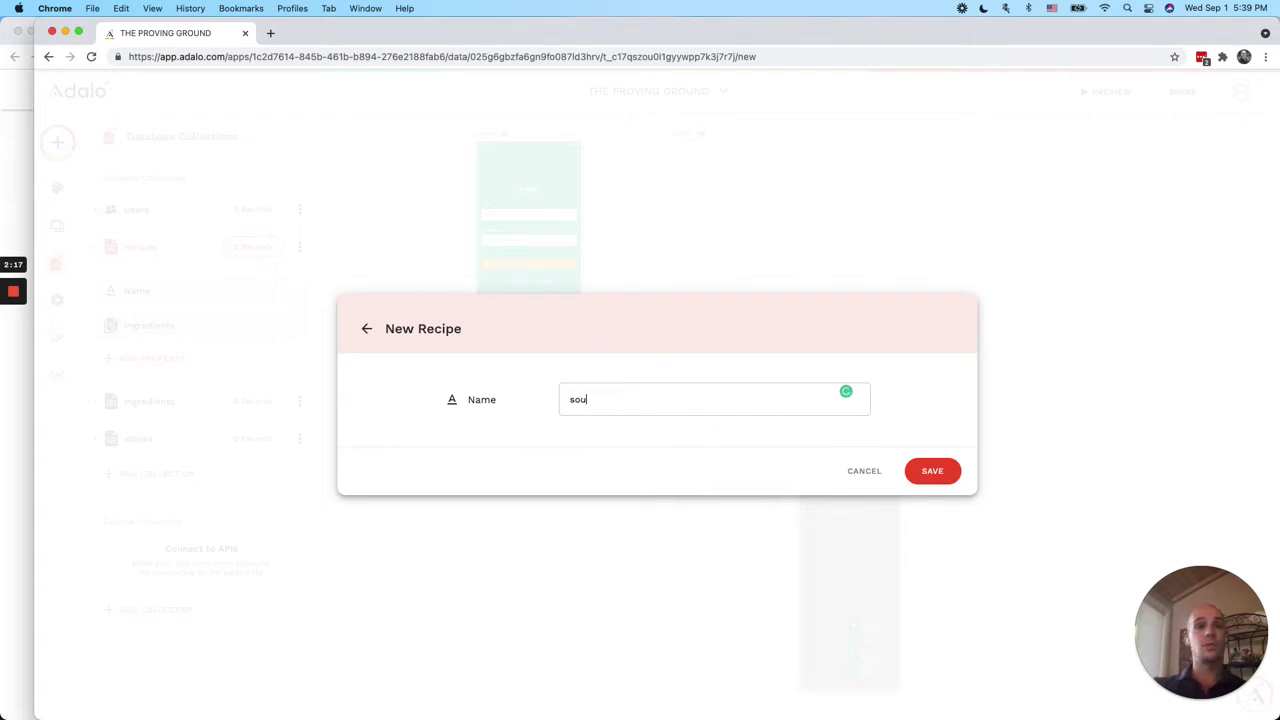
text(p)
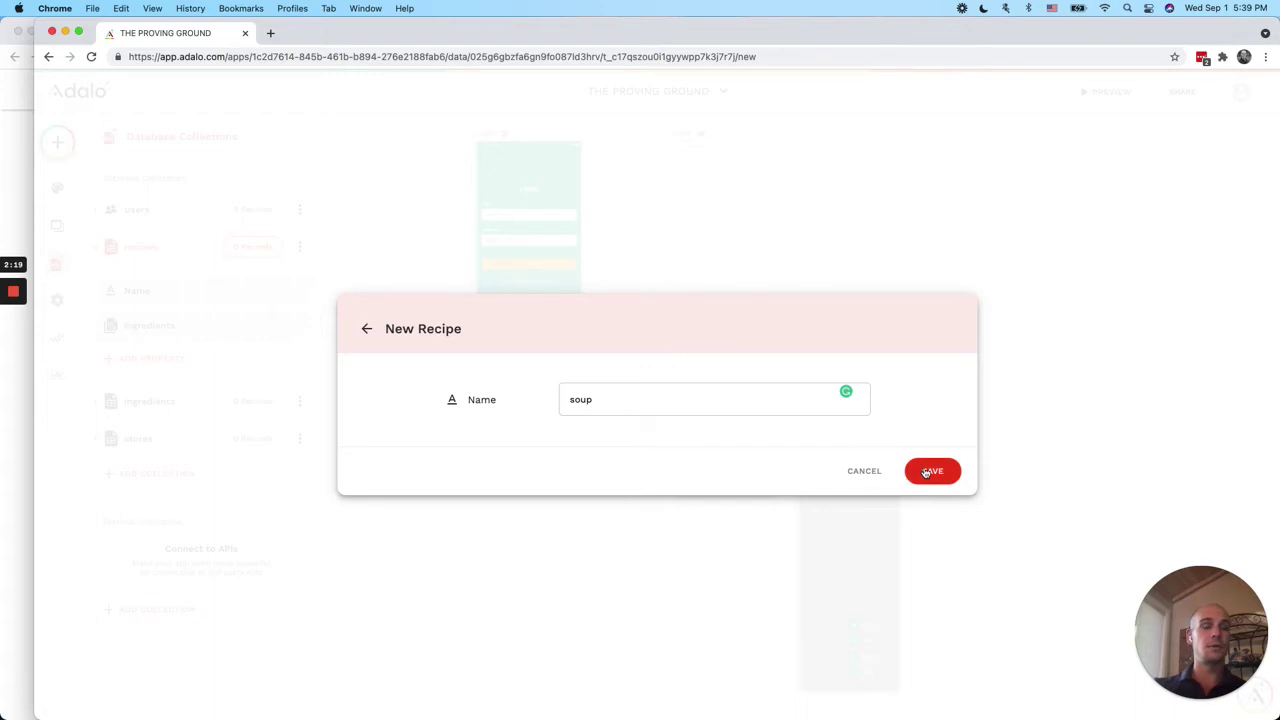
double_click(746, 406)
text(taco salad)
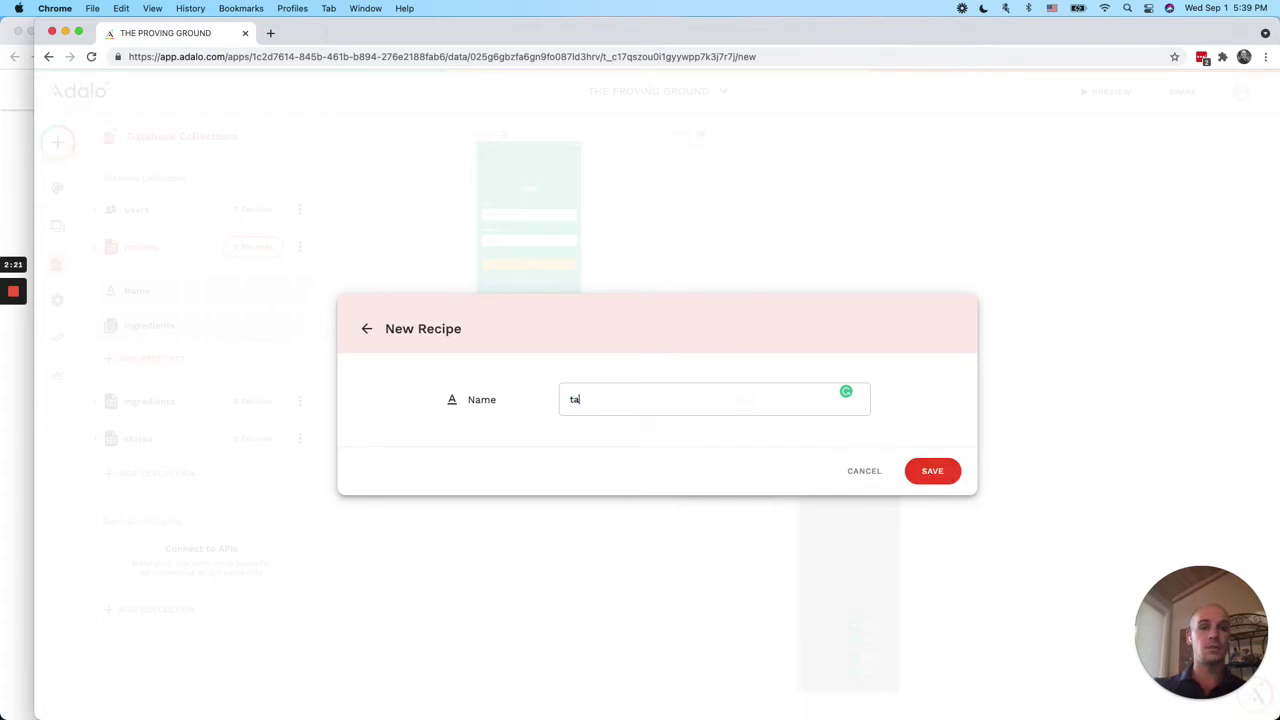
click(930, 475)
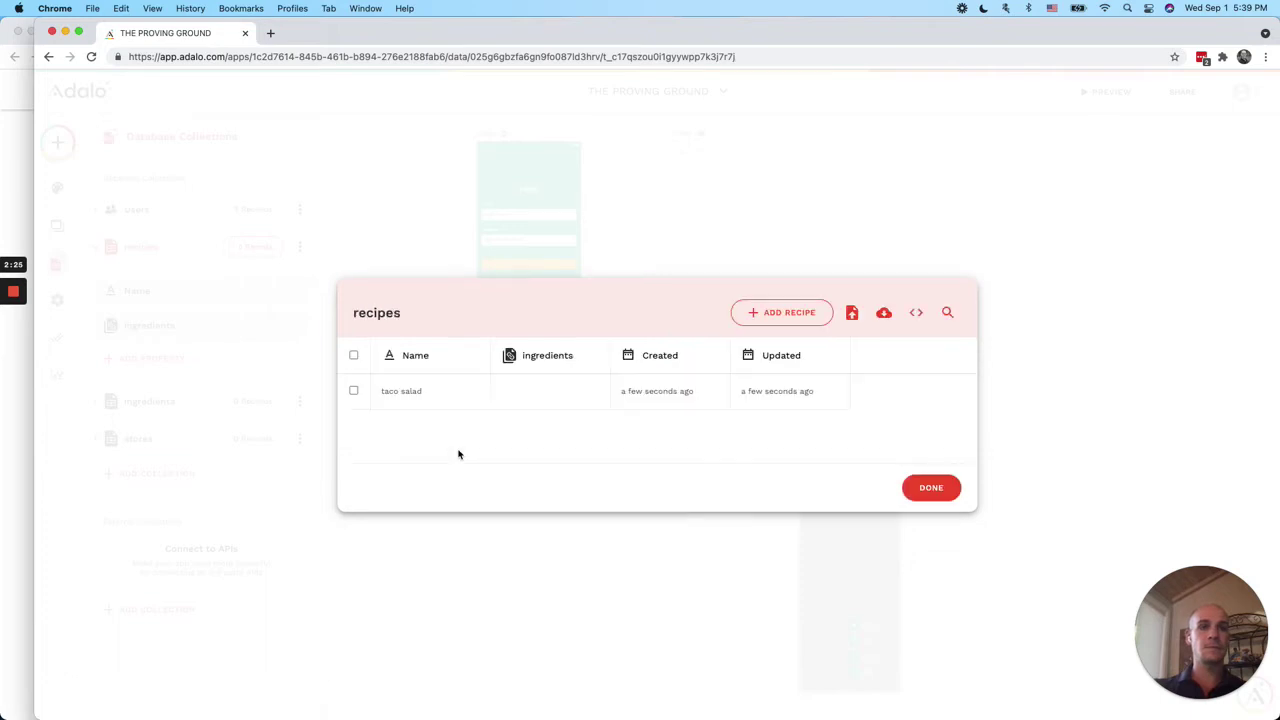
click(952, 496)
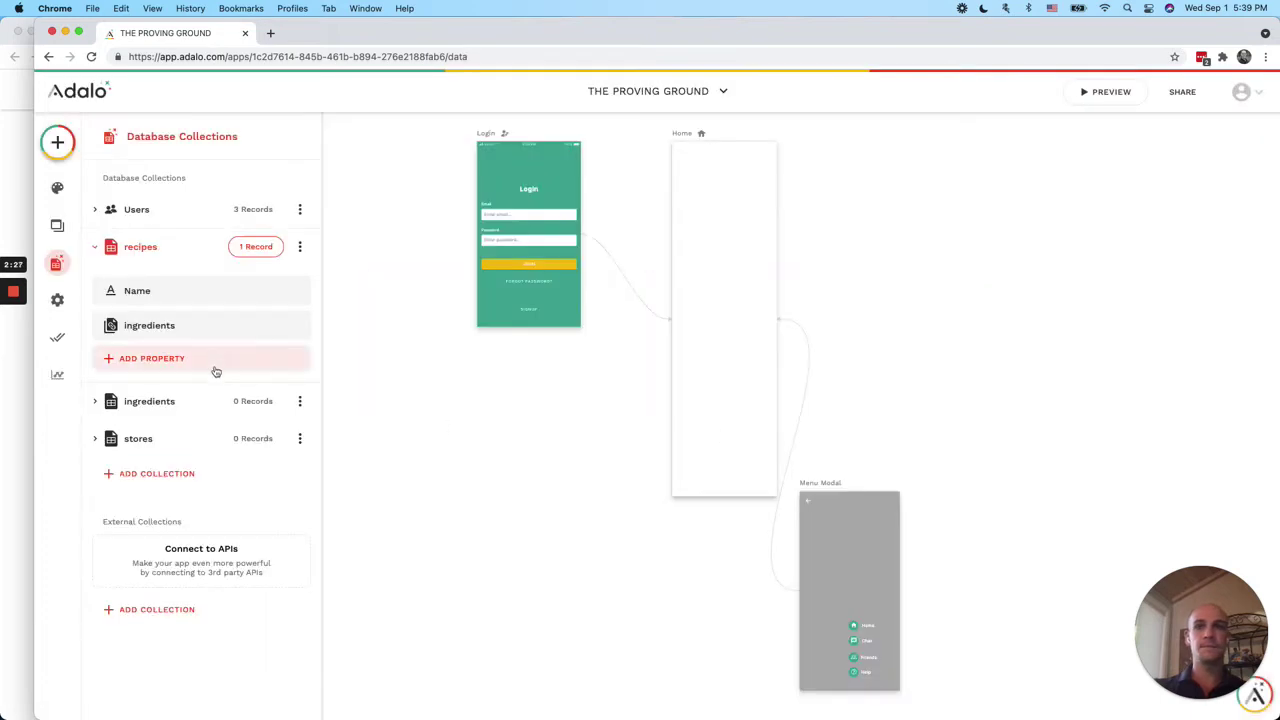
Add a record named "beef" to the ingredients collection
click(182, 406)
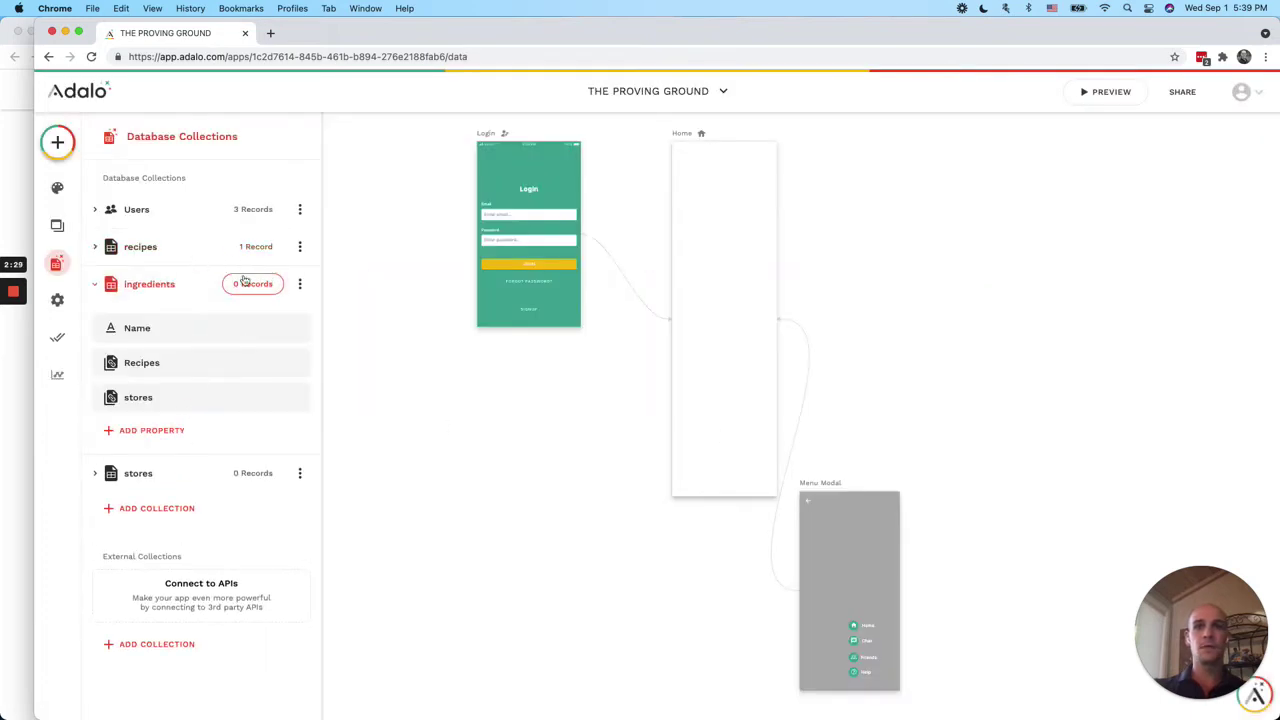
click(252, 284)
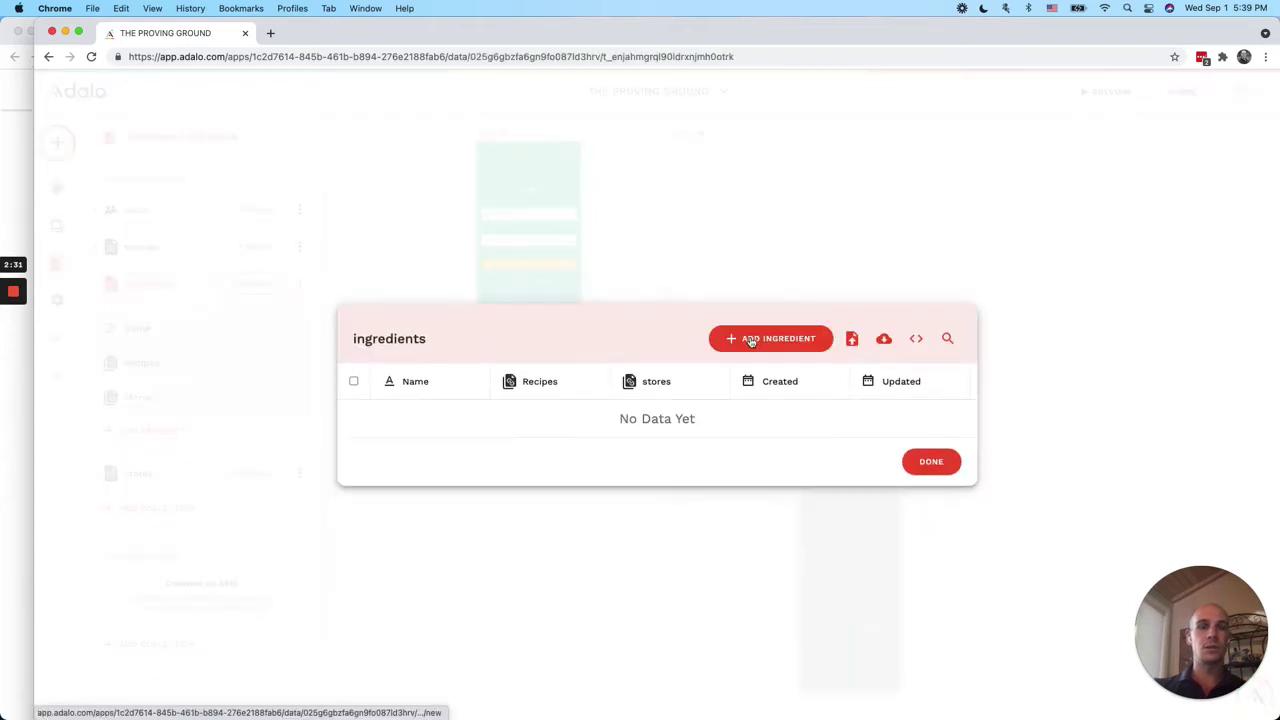
click(766, 340)
click(695, 383)
text(beef)
click(690, 436)
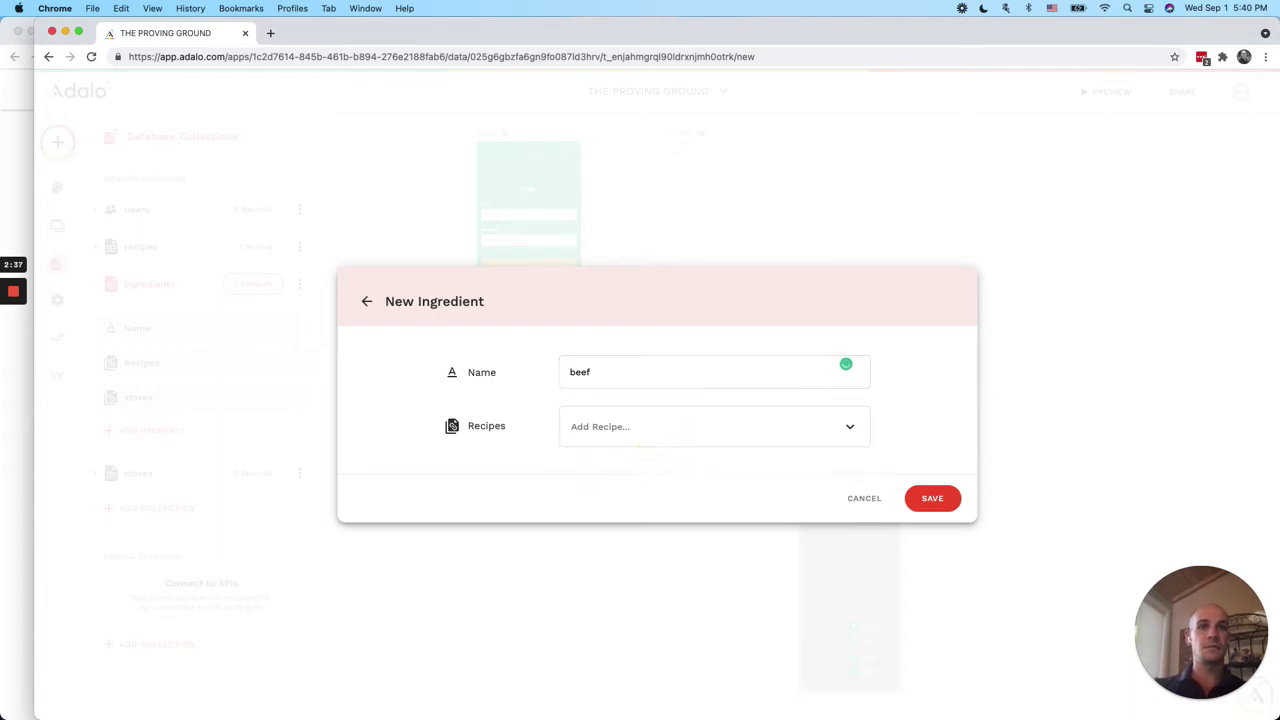
click(923, 500)
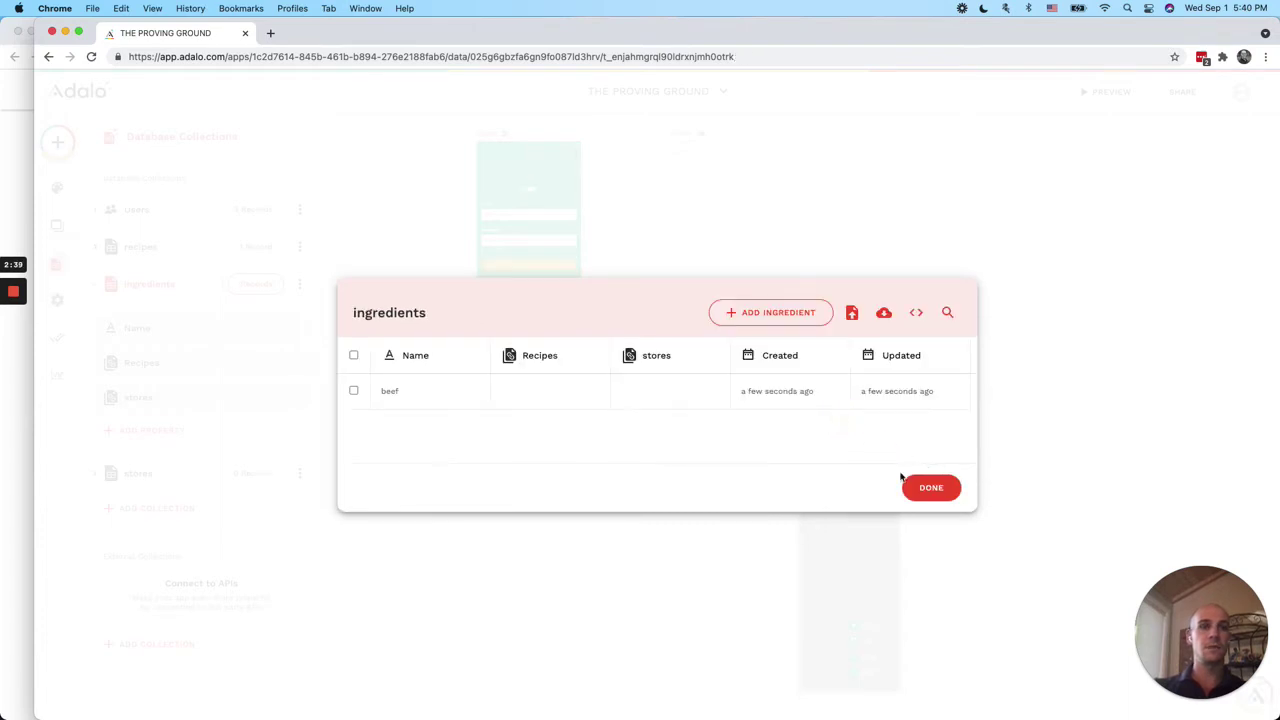
Link the beef ingredient to the taco salad recipe, save it and close the ingredient records
click(527, 400)
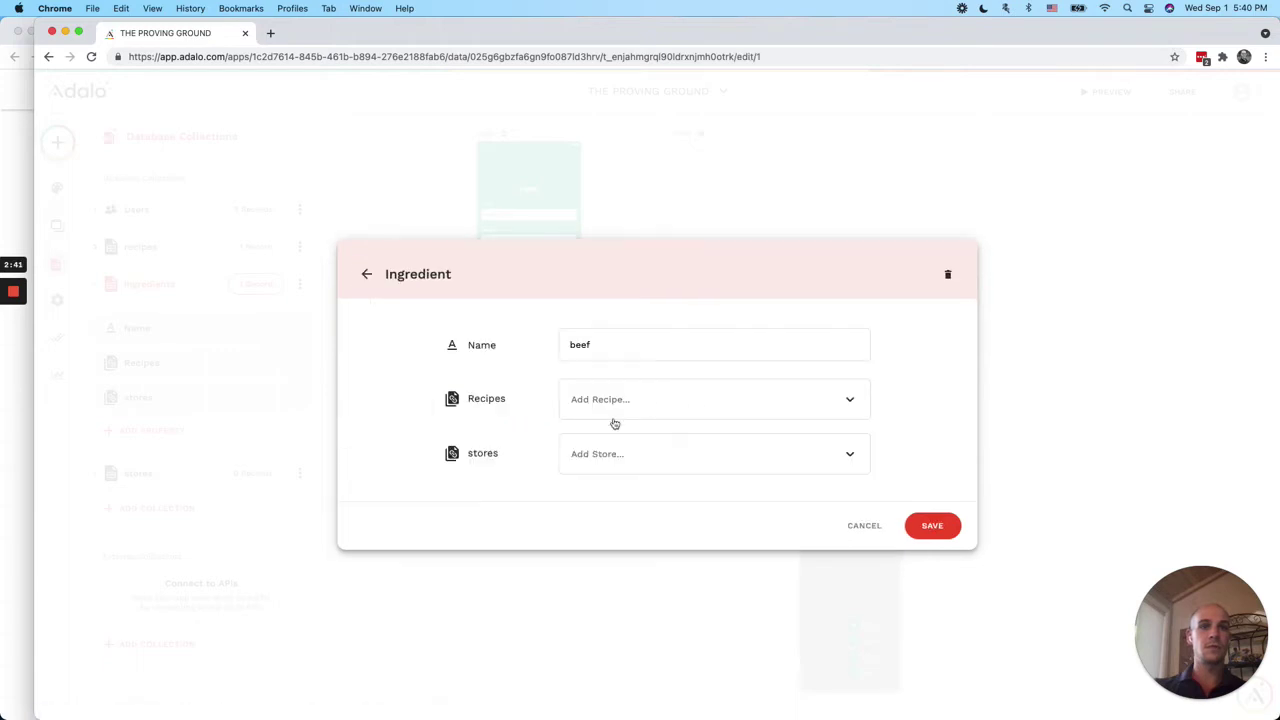
click(619, 410)
click(623, 443)
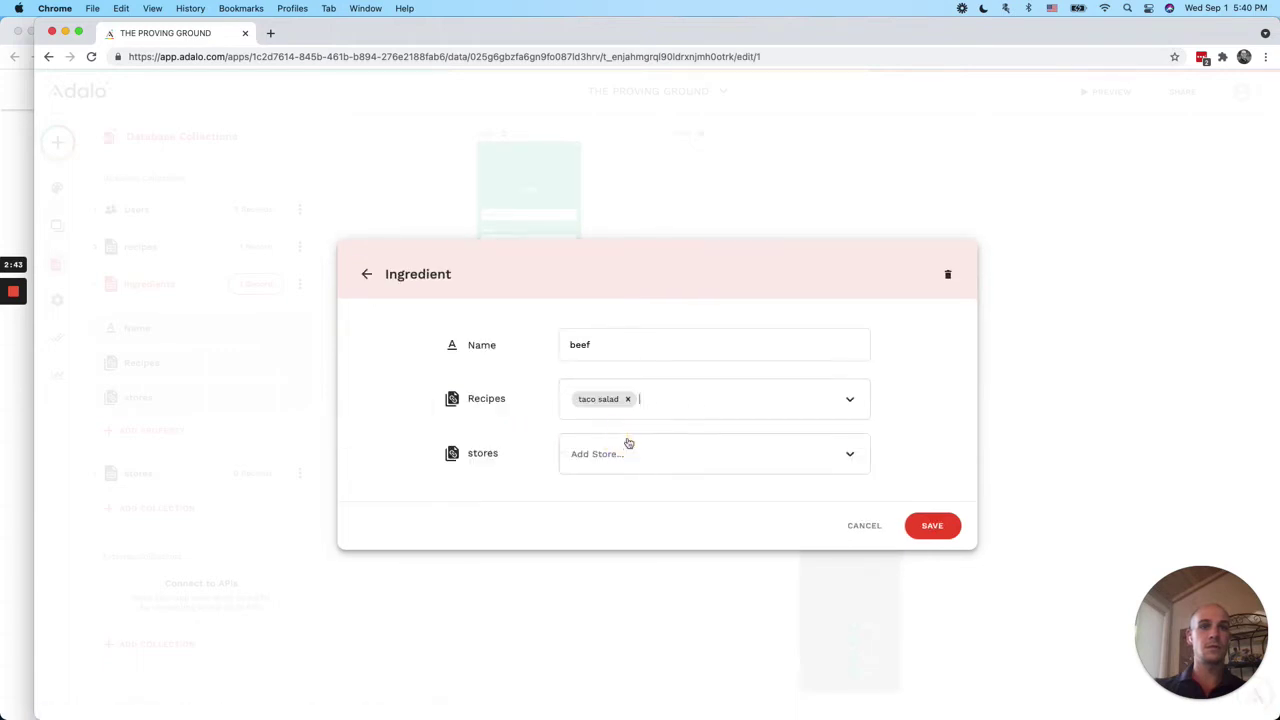
click(941, 524)
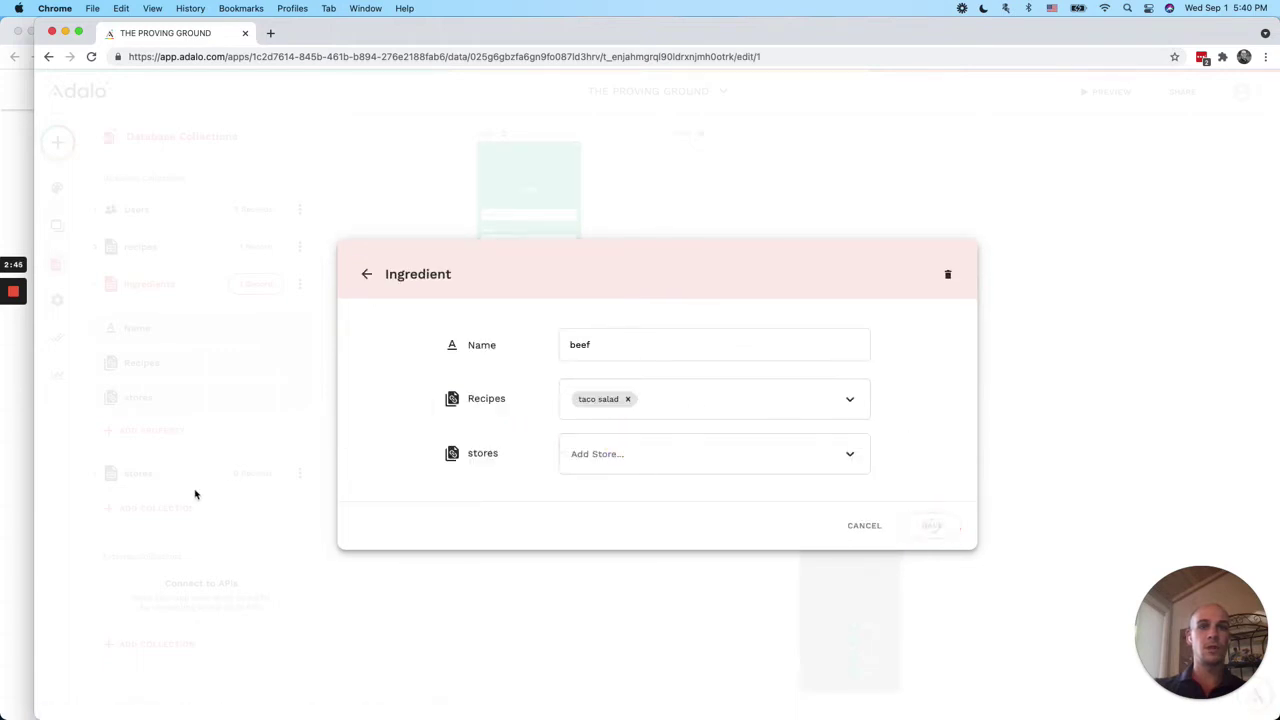
click(1022, 507)
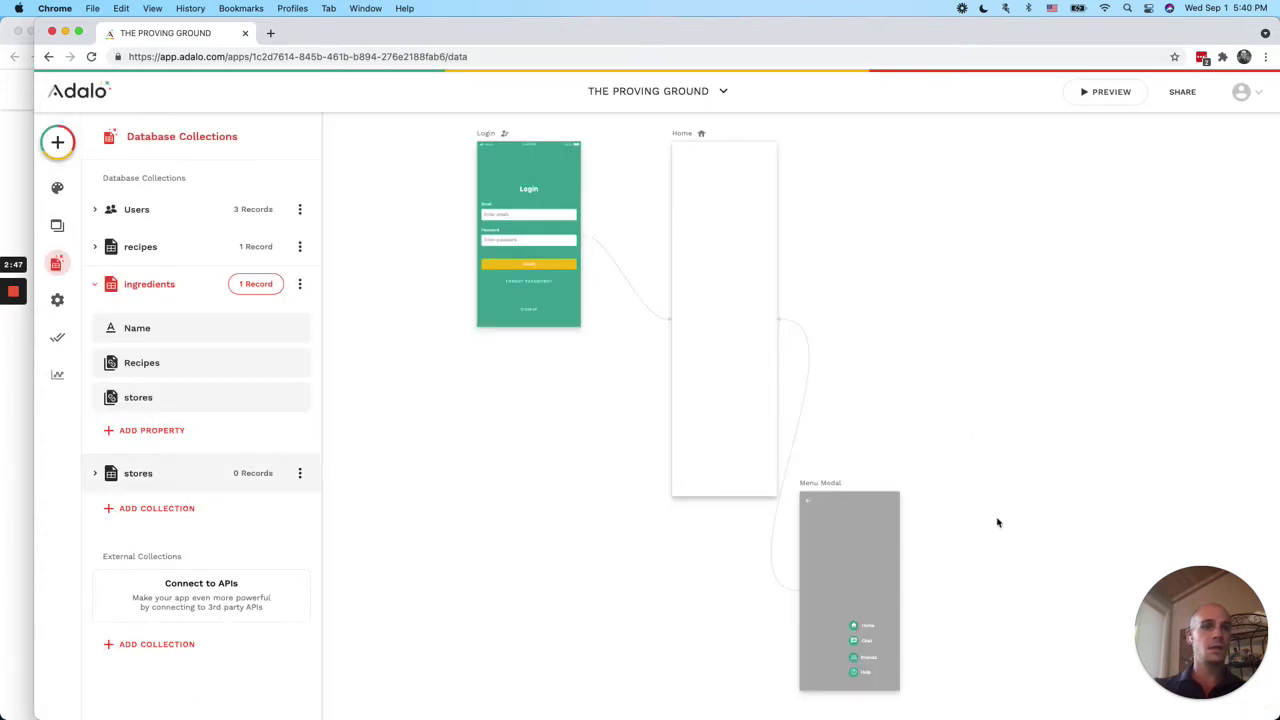
Add a record named "walmart" to the stores collection and save it without any linked ingredients
click(254, 476)
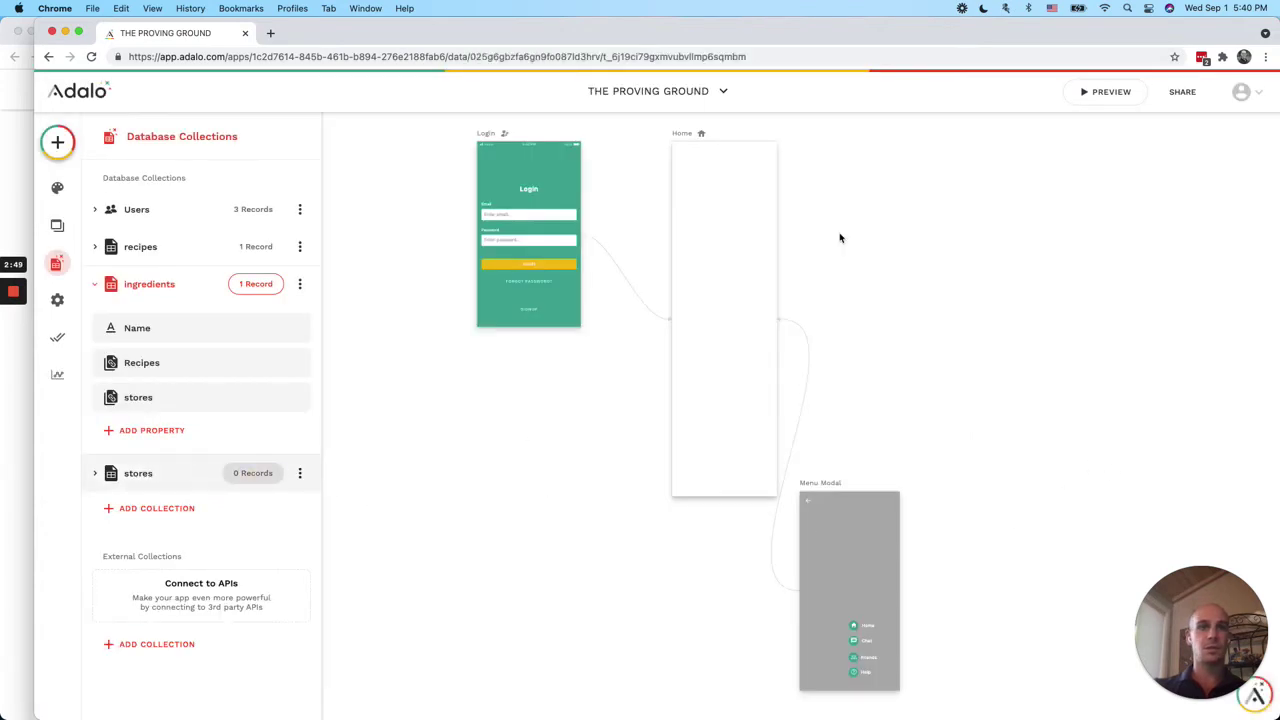
click(797, 345)
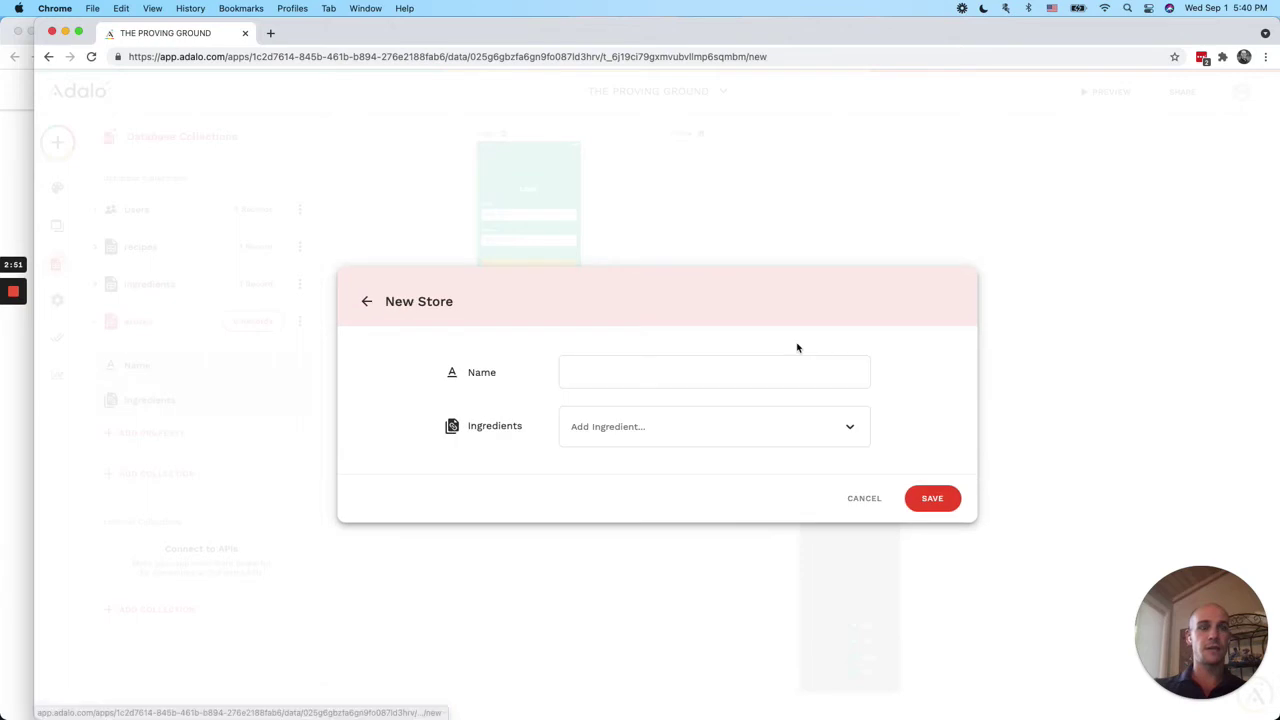
click(766, 373)
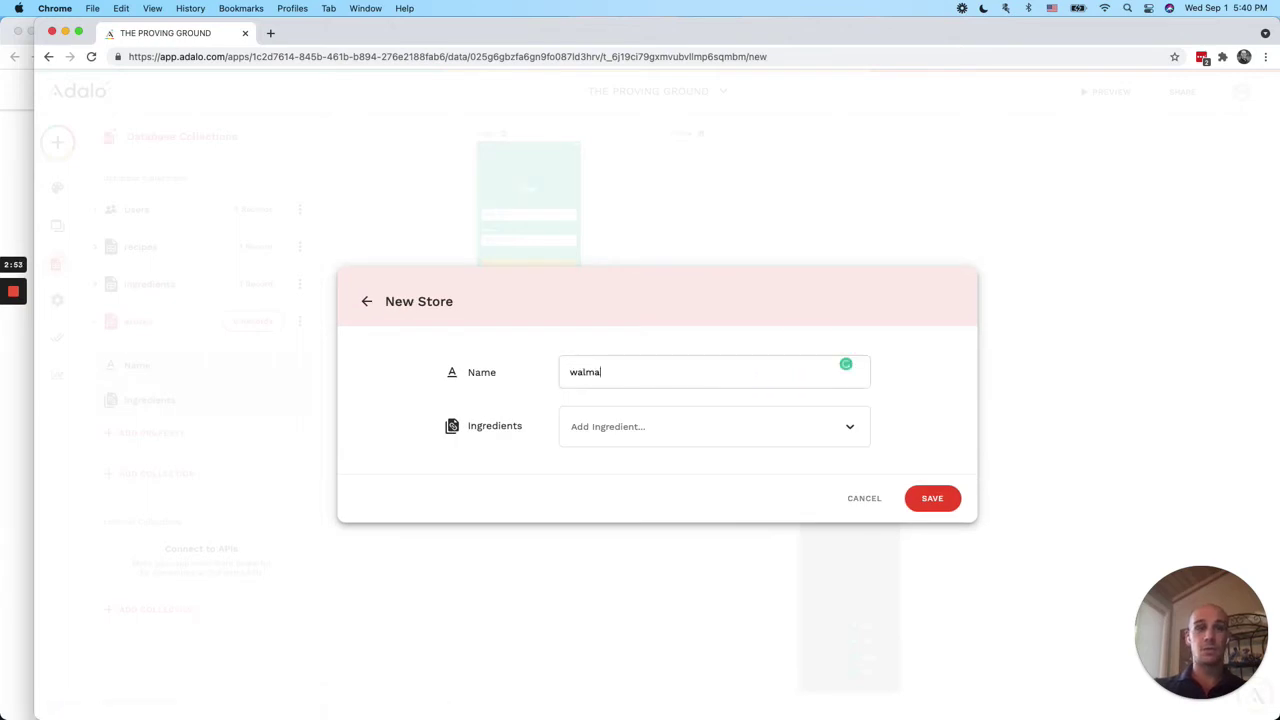
click(933, 497)
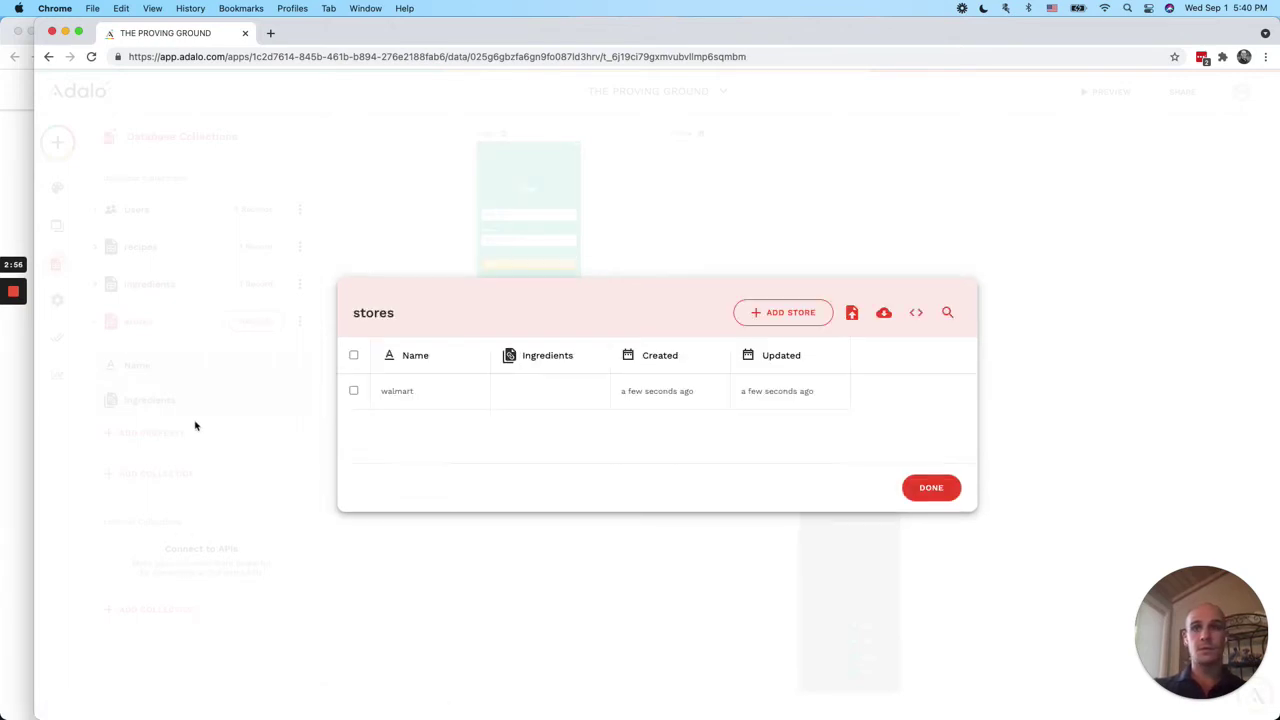
Add a second store record named "target" and save it
click(790, 311)
click(656, 369)
text(target)
click(914, 499)
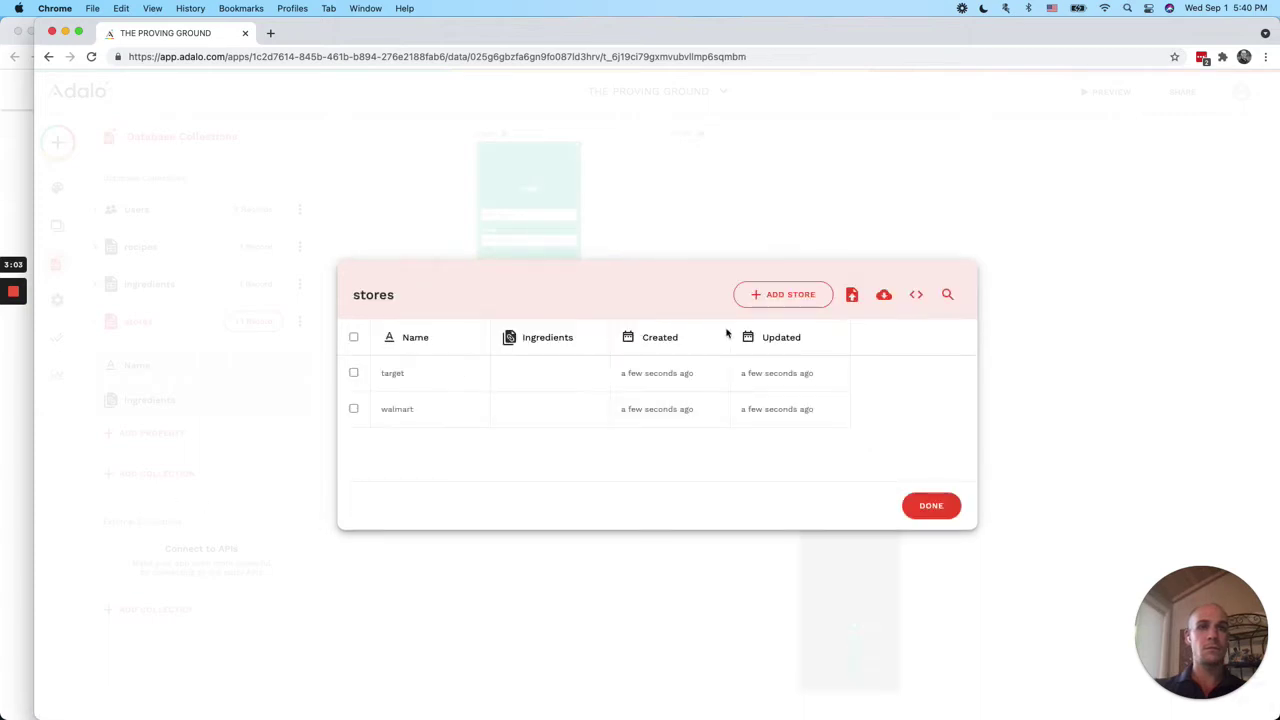
Add a third store record named "wholefoods", save it and close the store records
click(772, 300)
click(656, 374)
text(wholefoods)
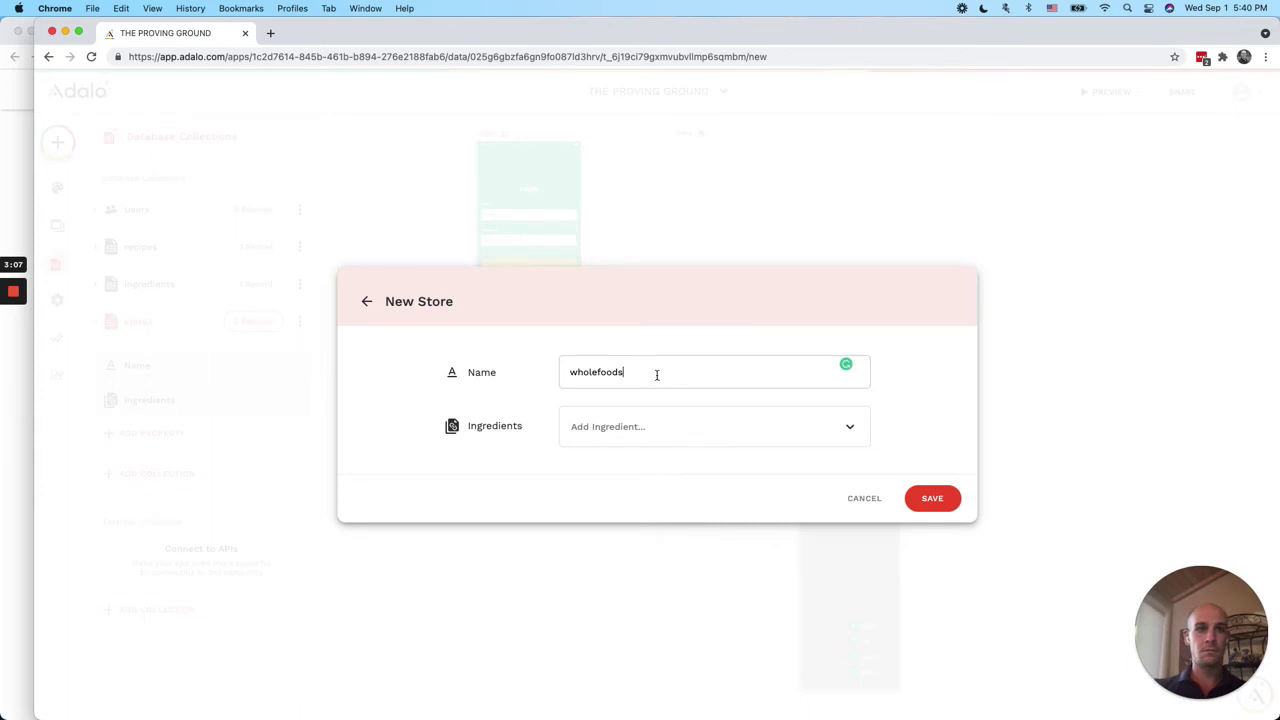
click(953, 507)
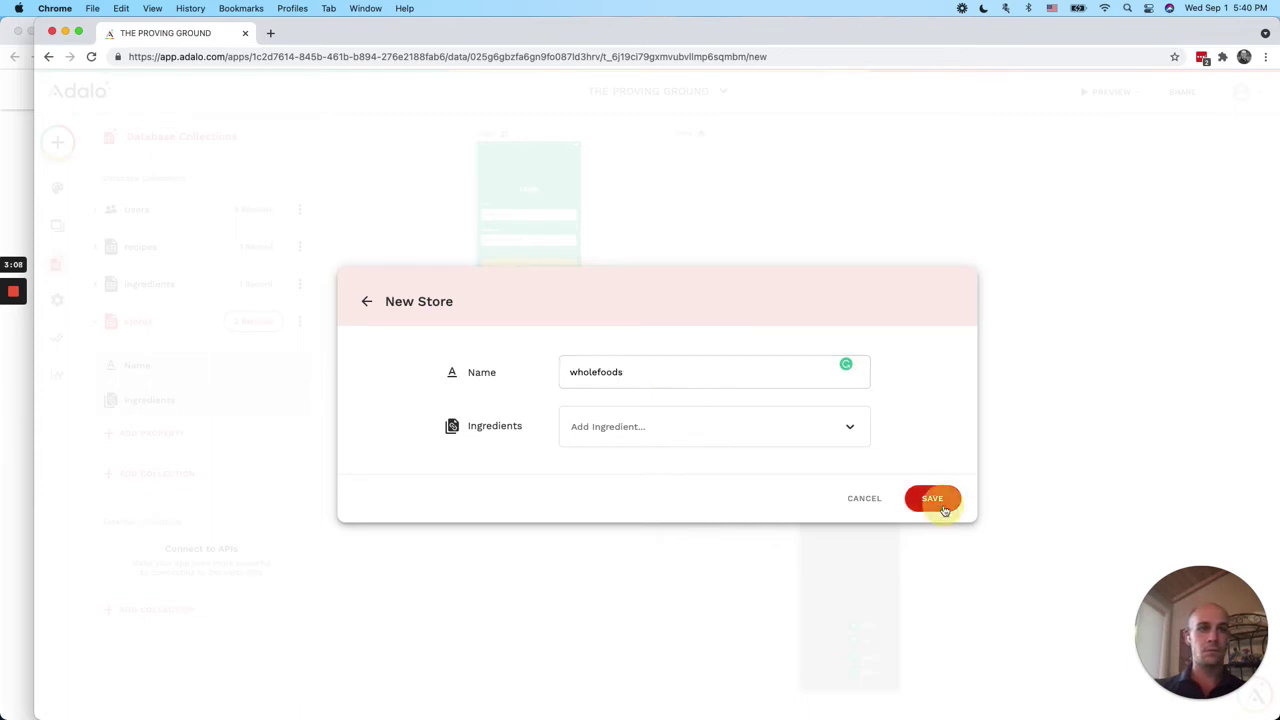
click(191, 395)
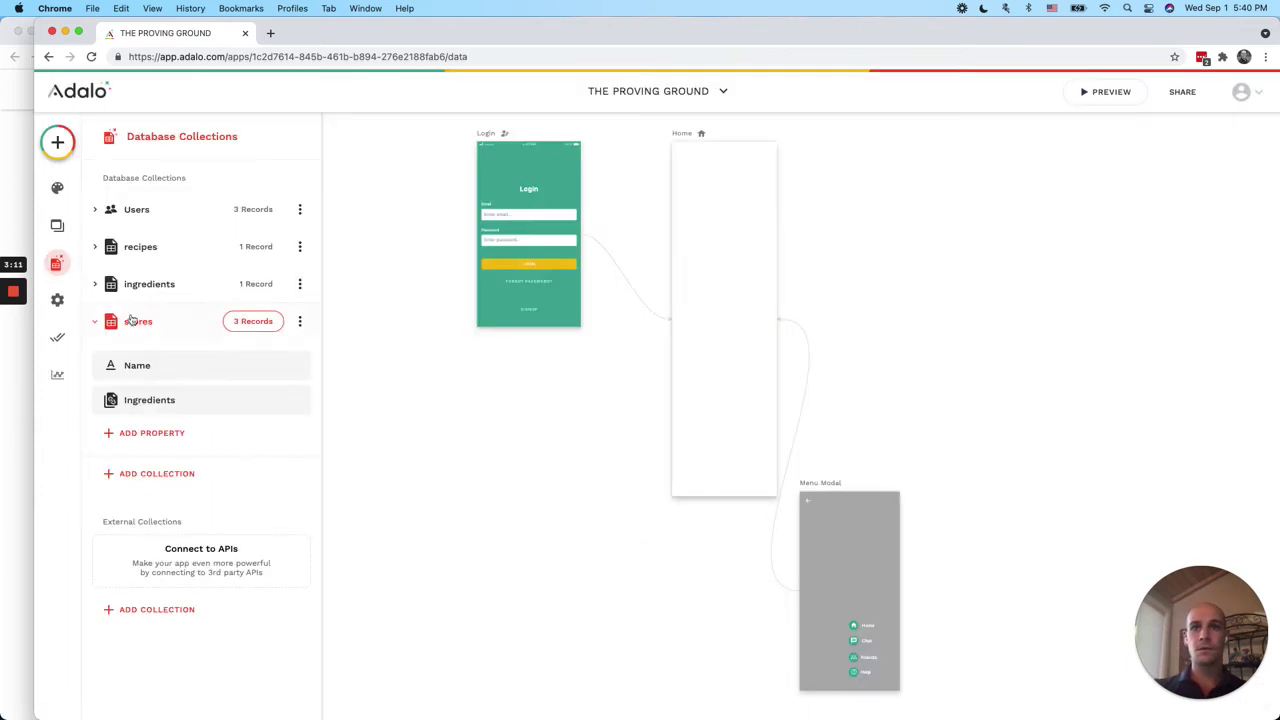
Link the beef ingredient to the stores wholefoods, target and walmart and save the record
click(203, 284)
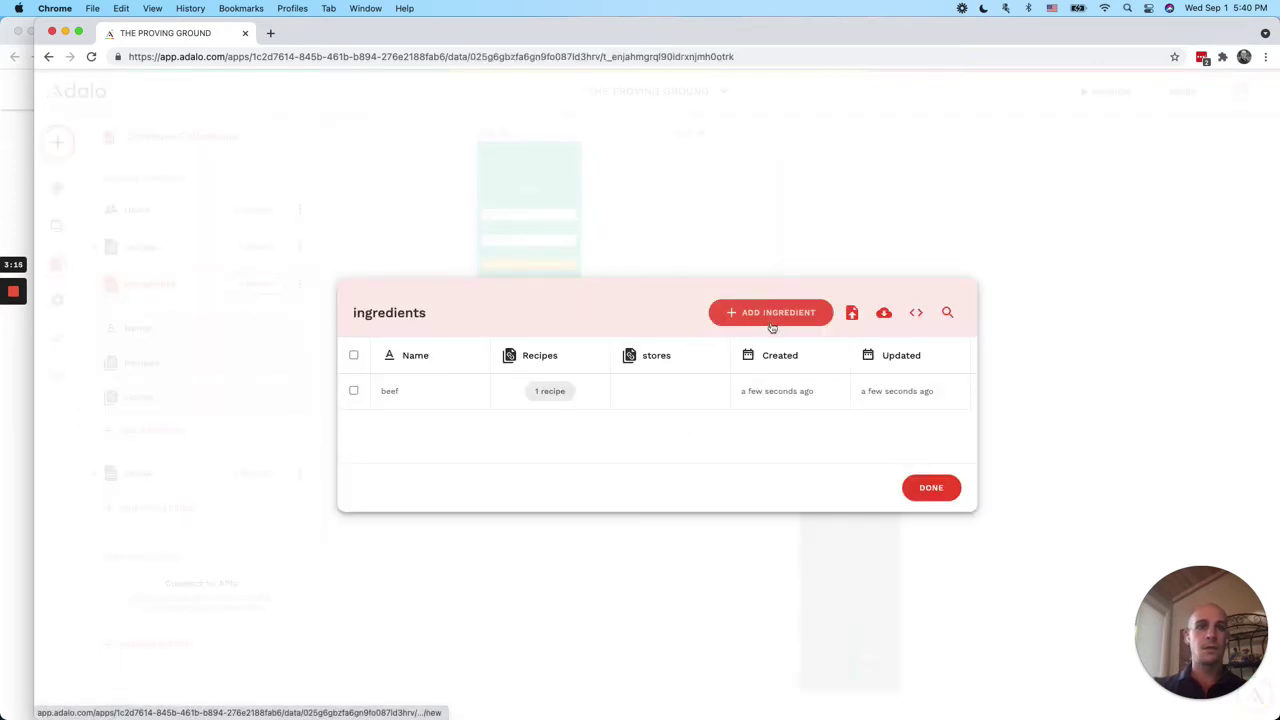
click(674, 400)
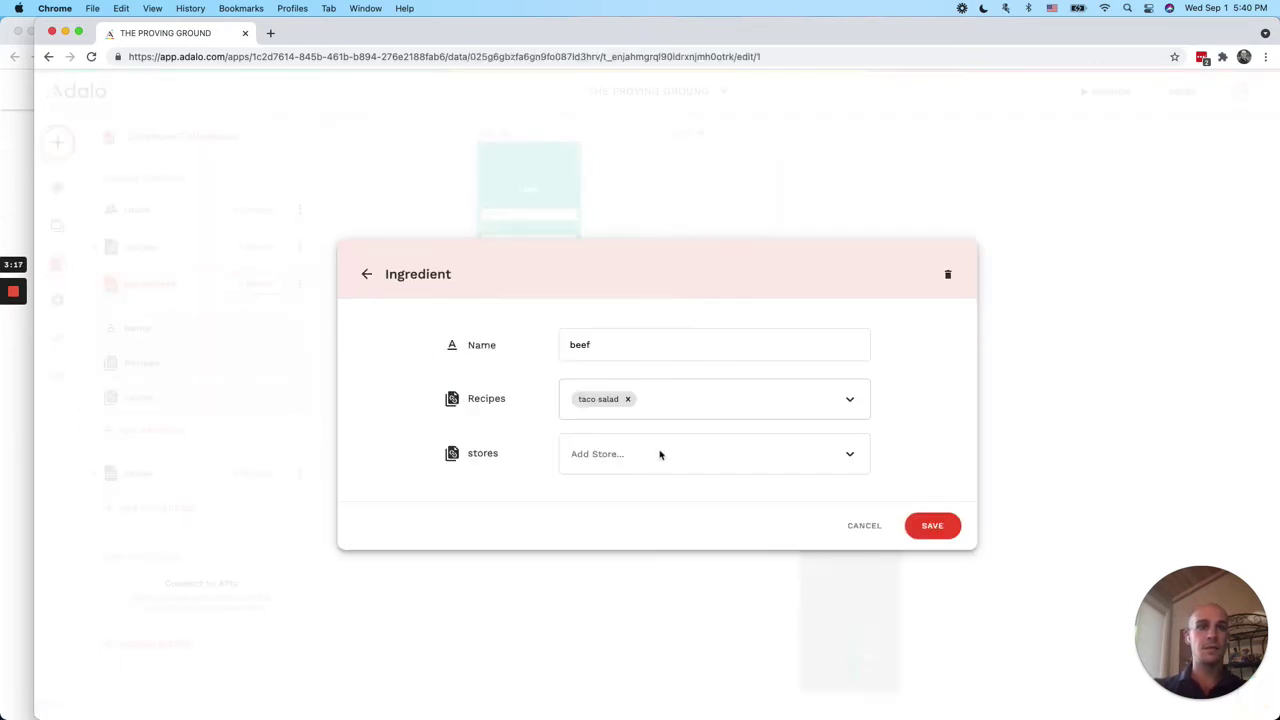
click(660, 454)
click(634, 495)
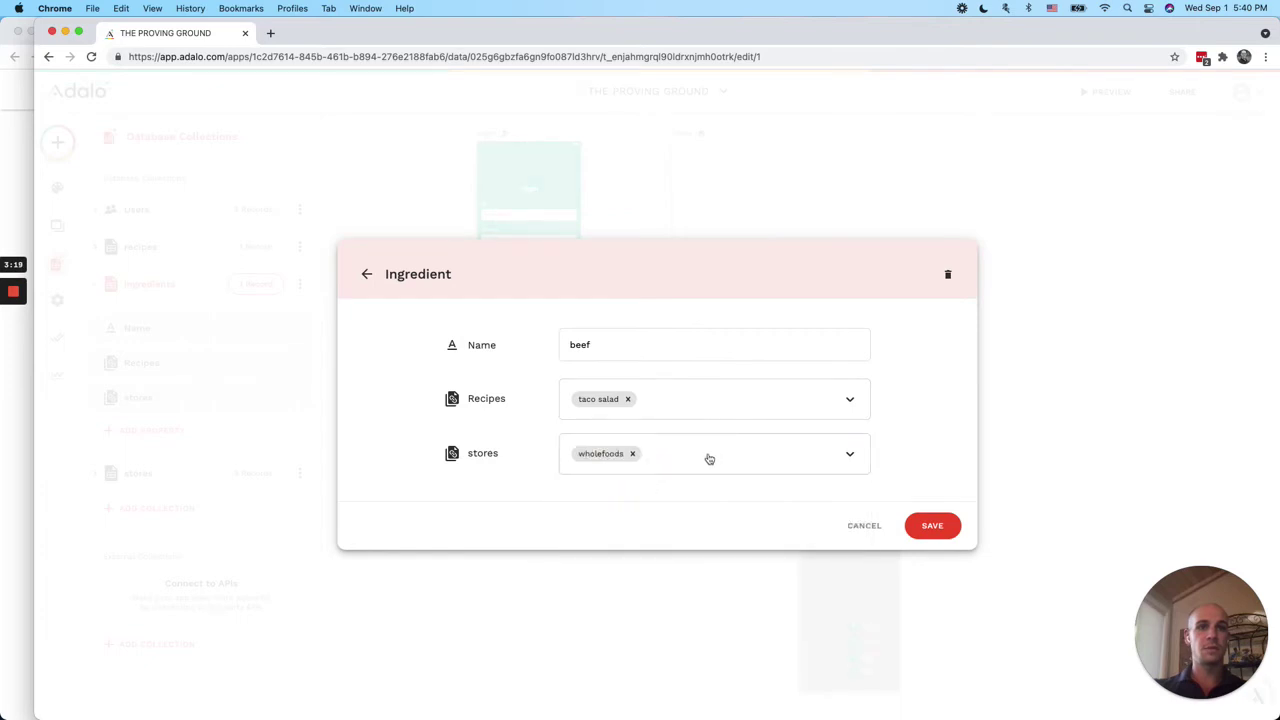
click(654, 494)
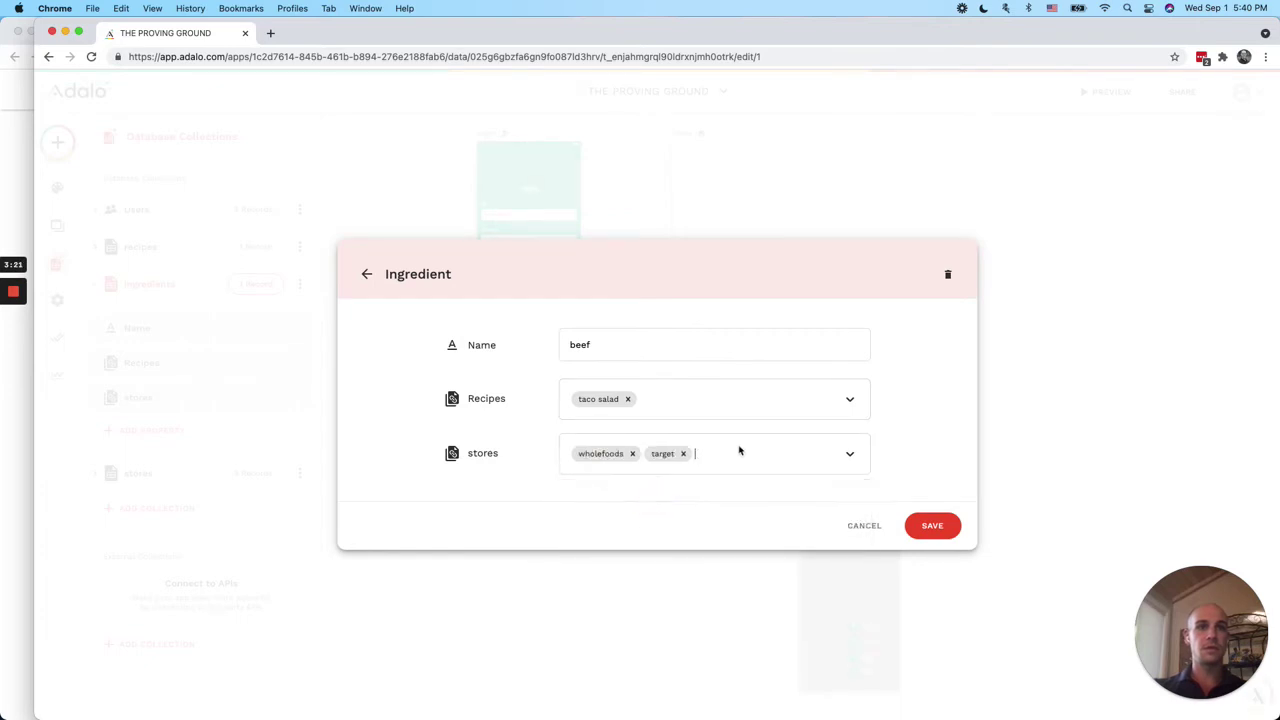
click(705, 500)
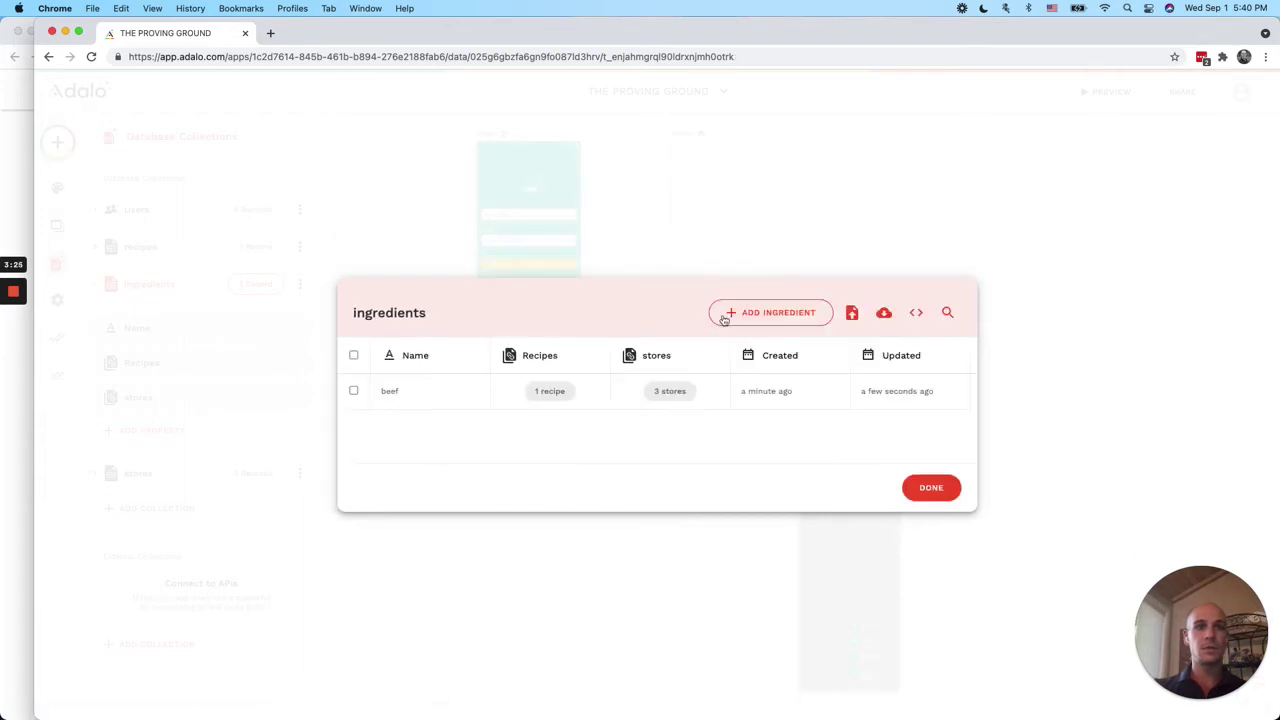
Add an ingredient record named "lettuce", trying to assign it the taco salad recipe, and save it
click(728, 314)
click(642, 377)
text(lettuce)
click(642, 428)
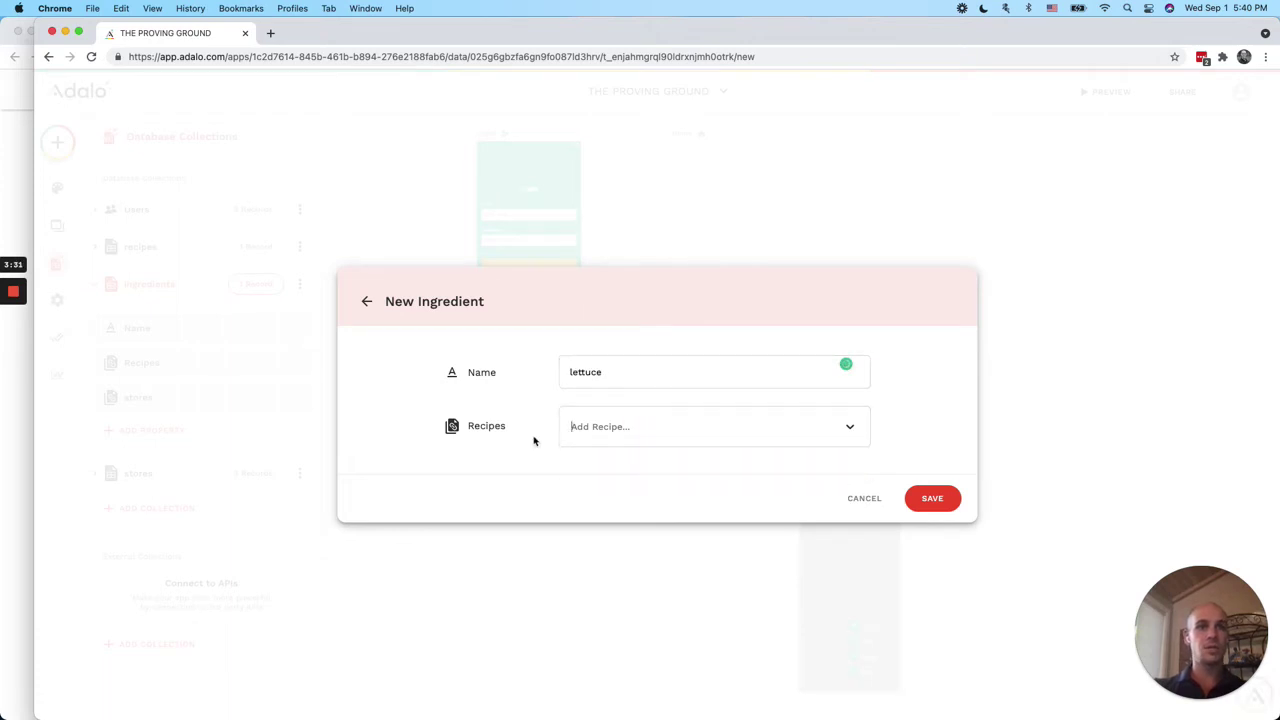
click(660, 429)
click(612, 466)
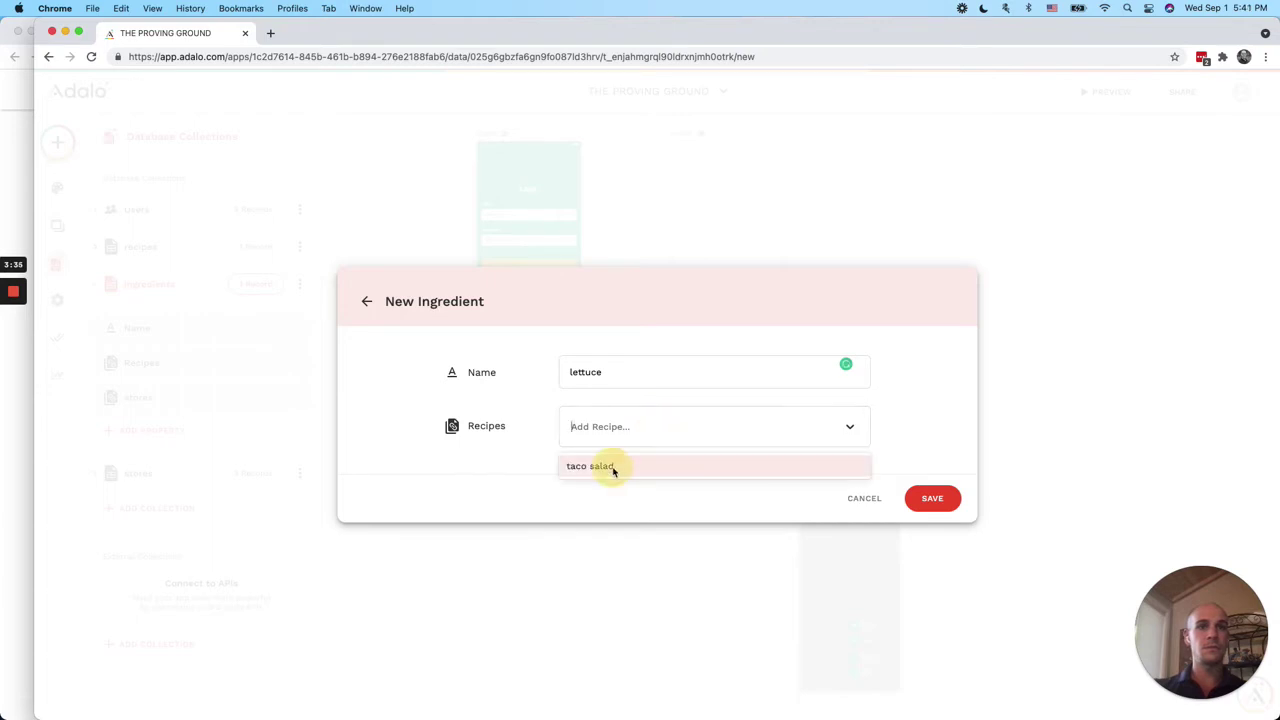
click(837, 428)
click(905, 414)
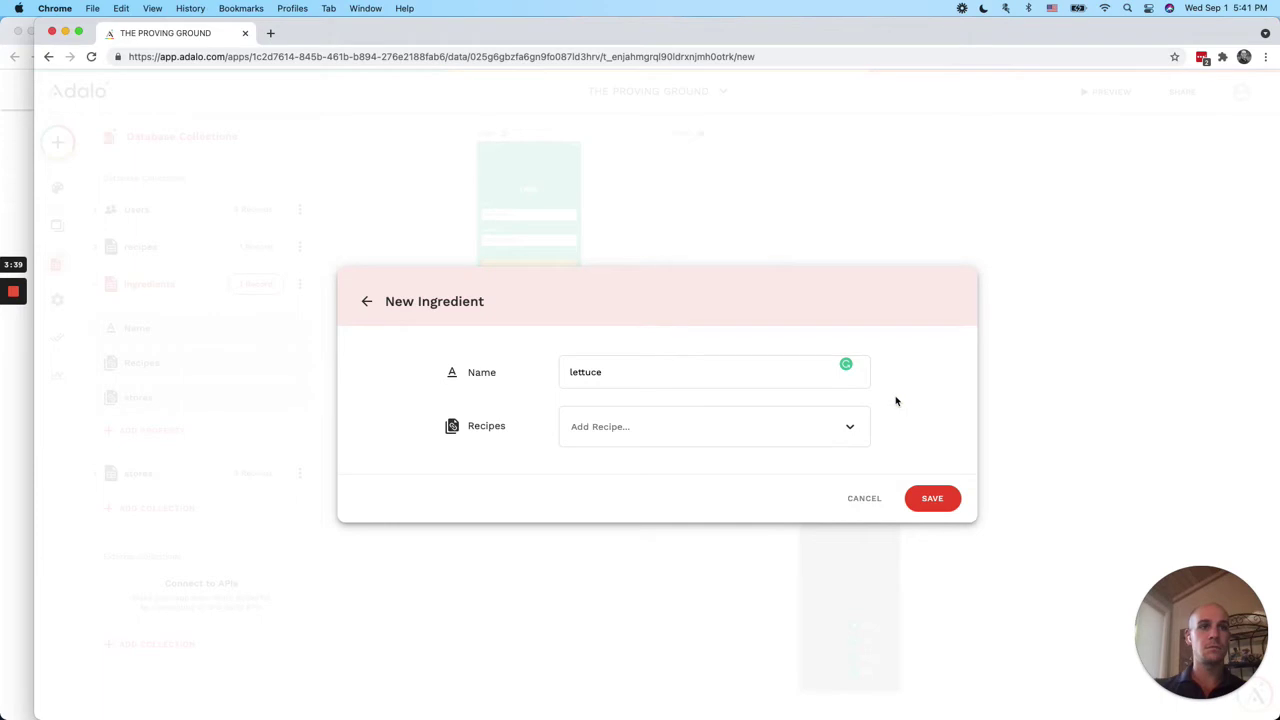
click(851, 428)
click(677, 467)
click(920, 498)
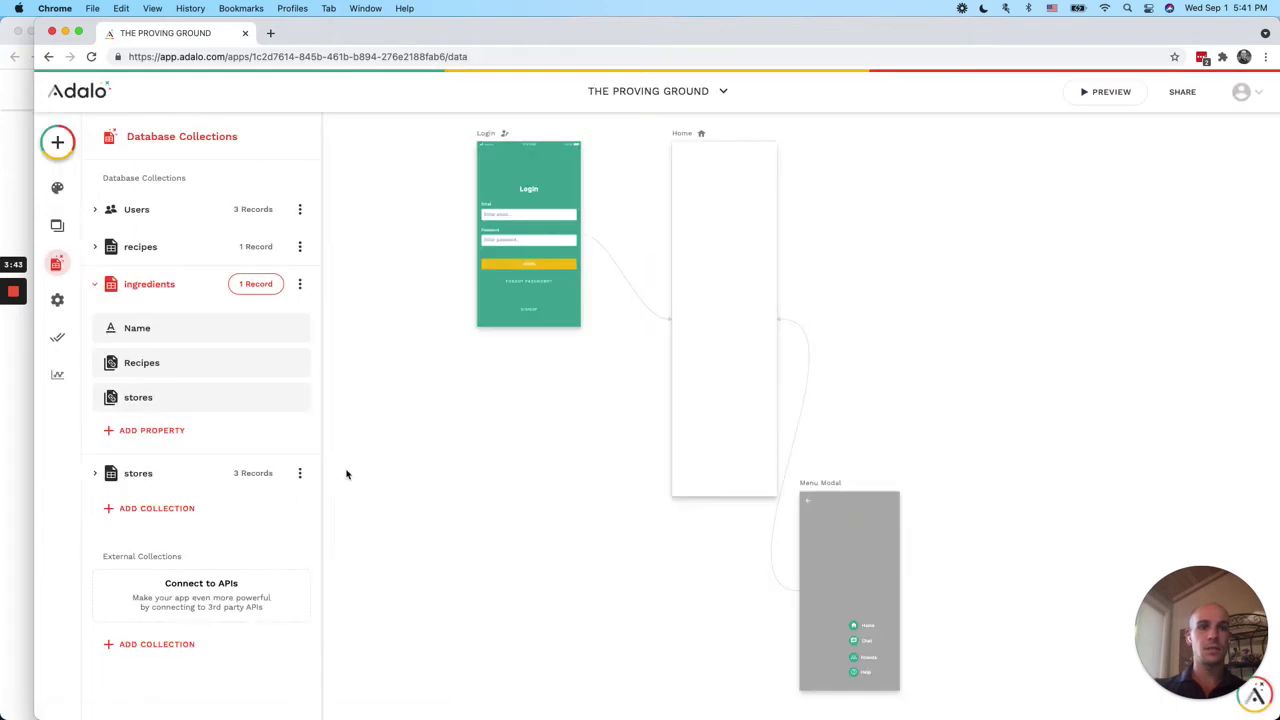
Reopen the lettuce ingredient, link it to the taco salad recipe and the wholefoods store, and save it
click(262, 285)
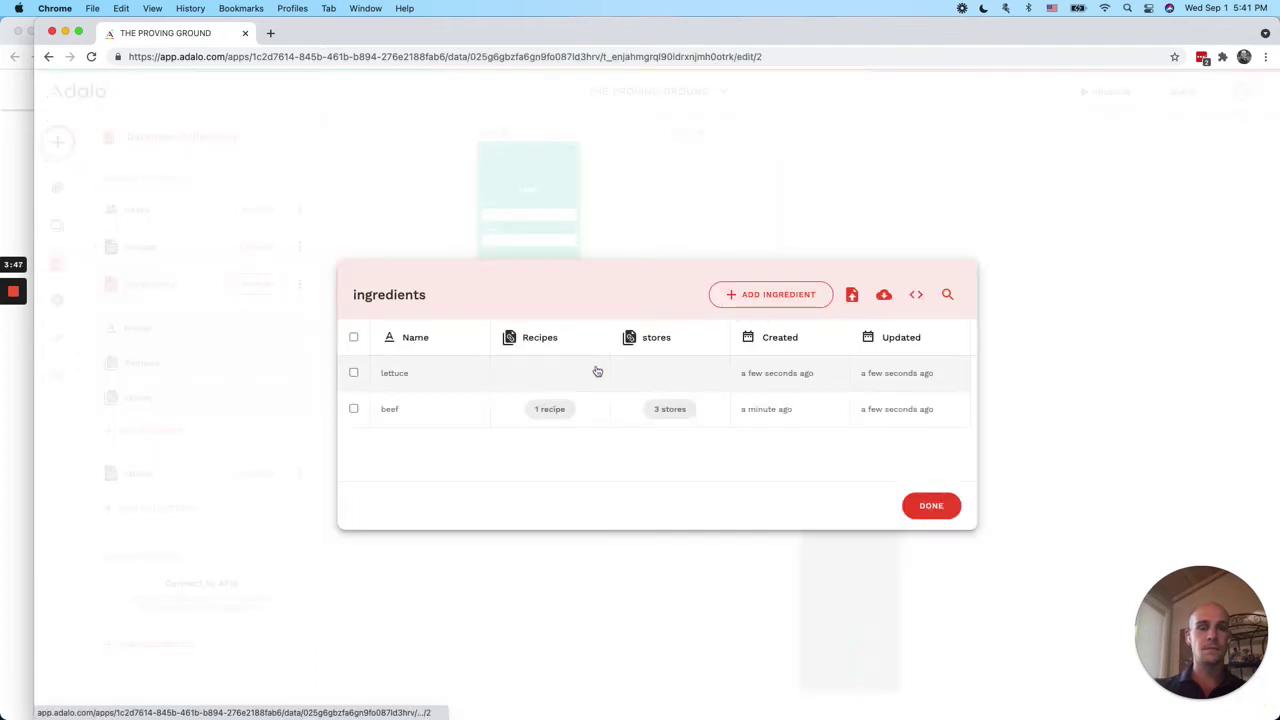
click(597, 372)
click(634, 409)
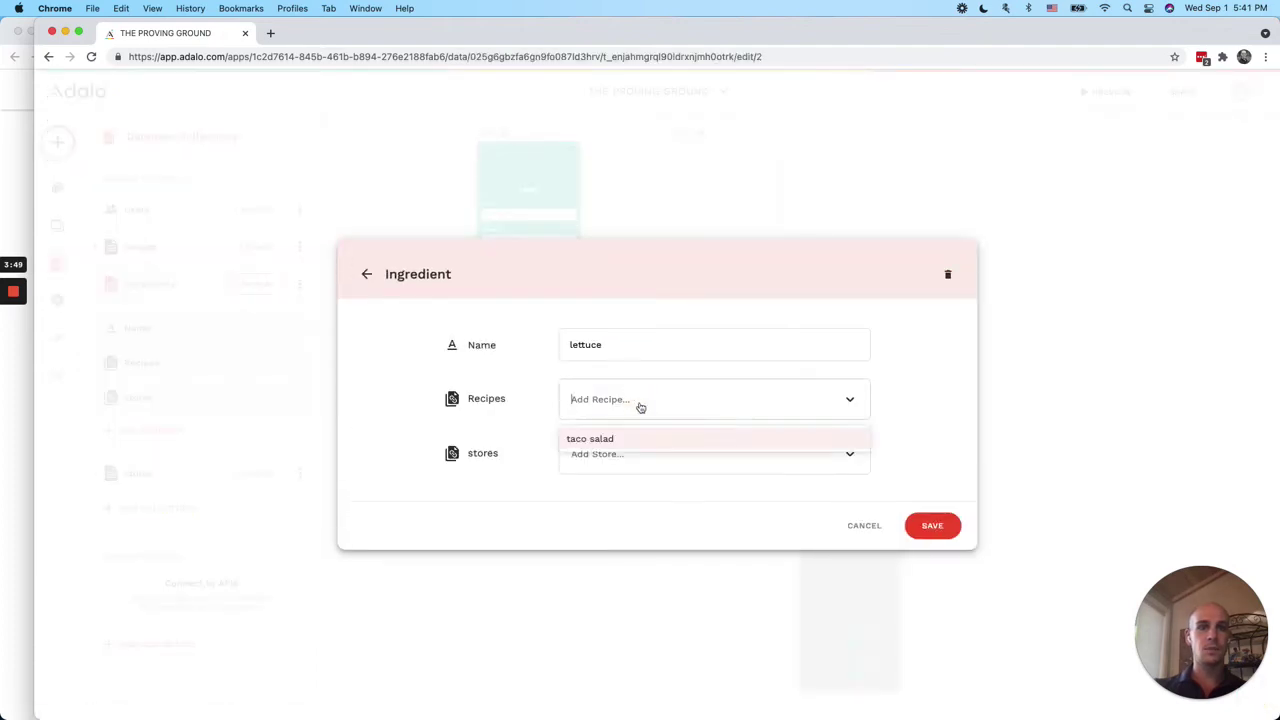
click(620, 442)
click(772, 452)
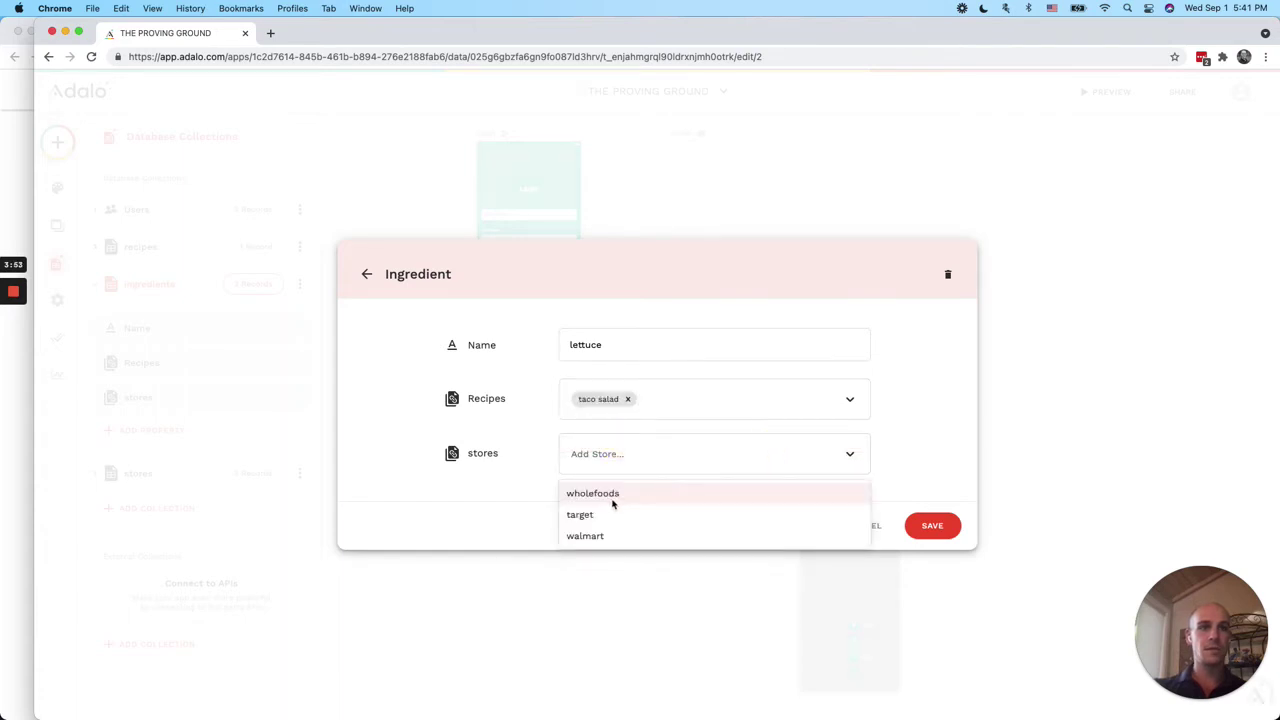
click(612, 496)
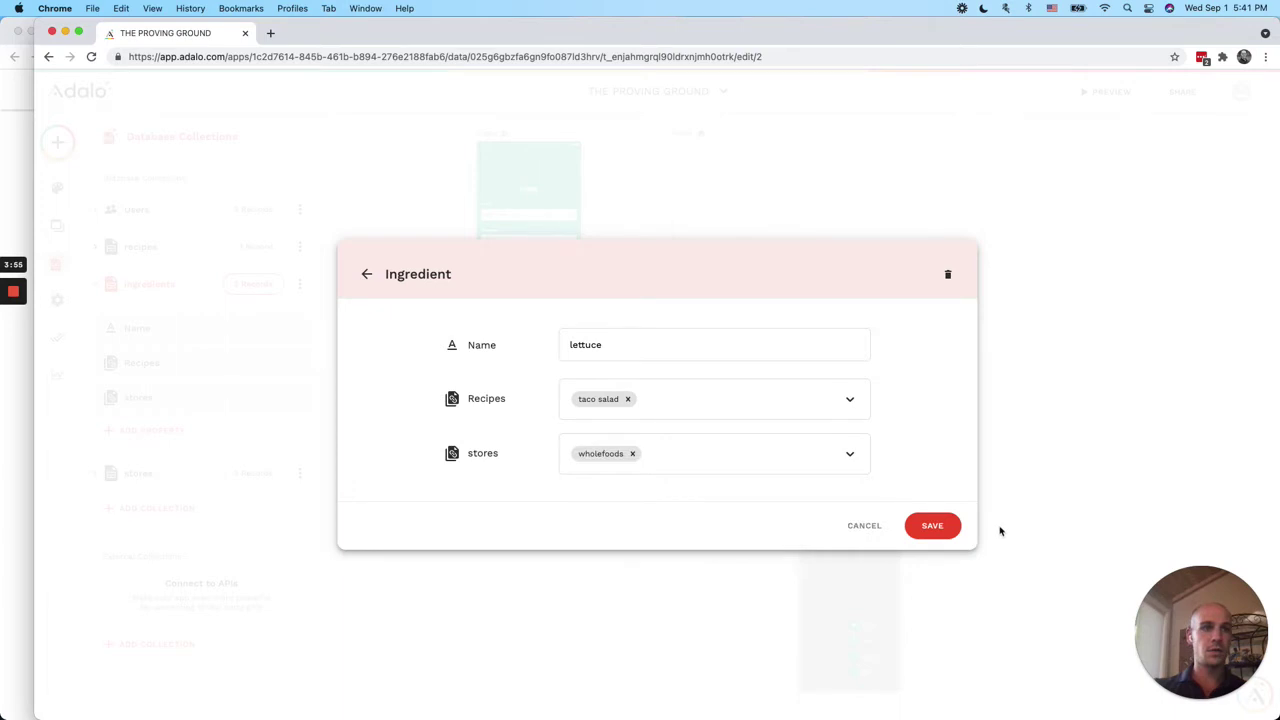
click(936, 528)
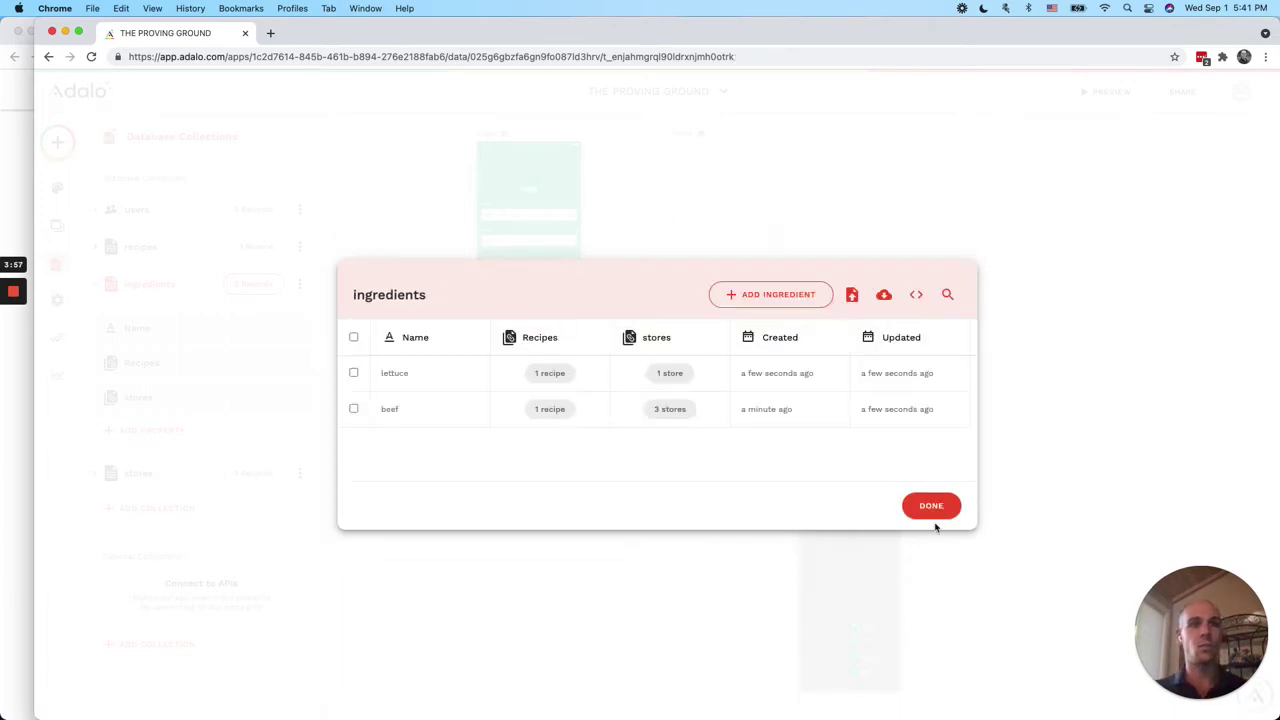
Add an ingredient record named "taco seasoning", trying to assign it the taco salad recipe, and save it
click(737, 296)
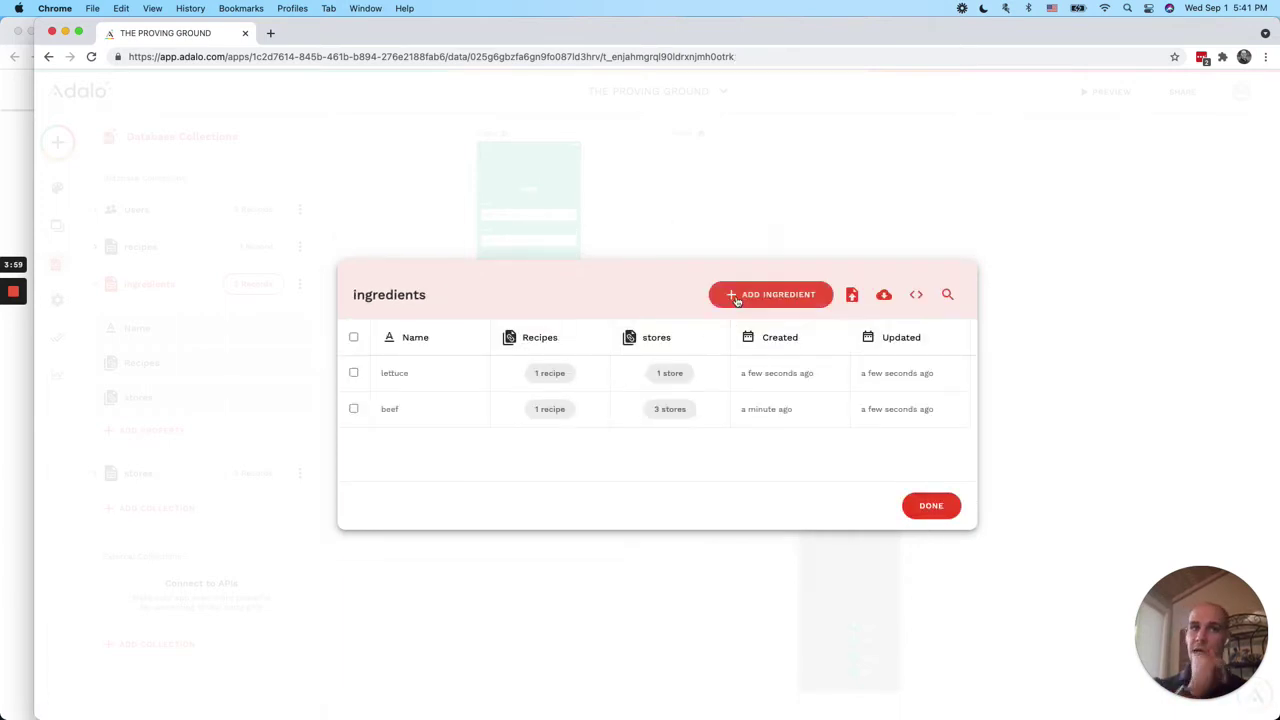
click(591, 373)
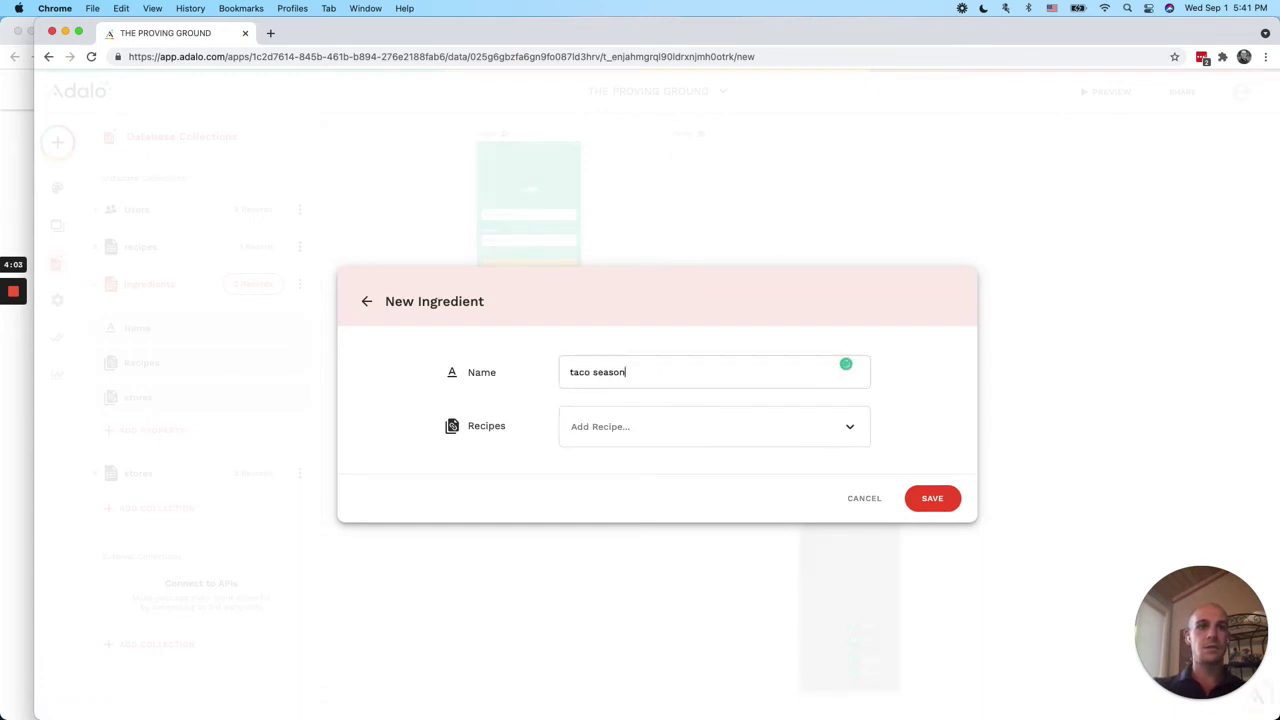
click(642, 433)
text(a)
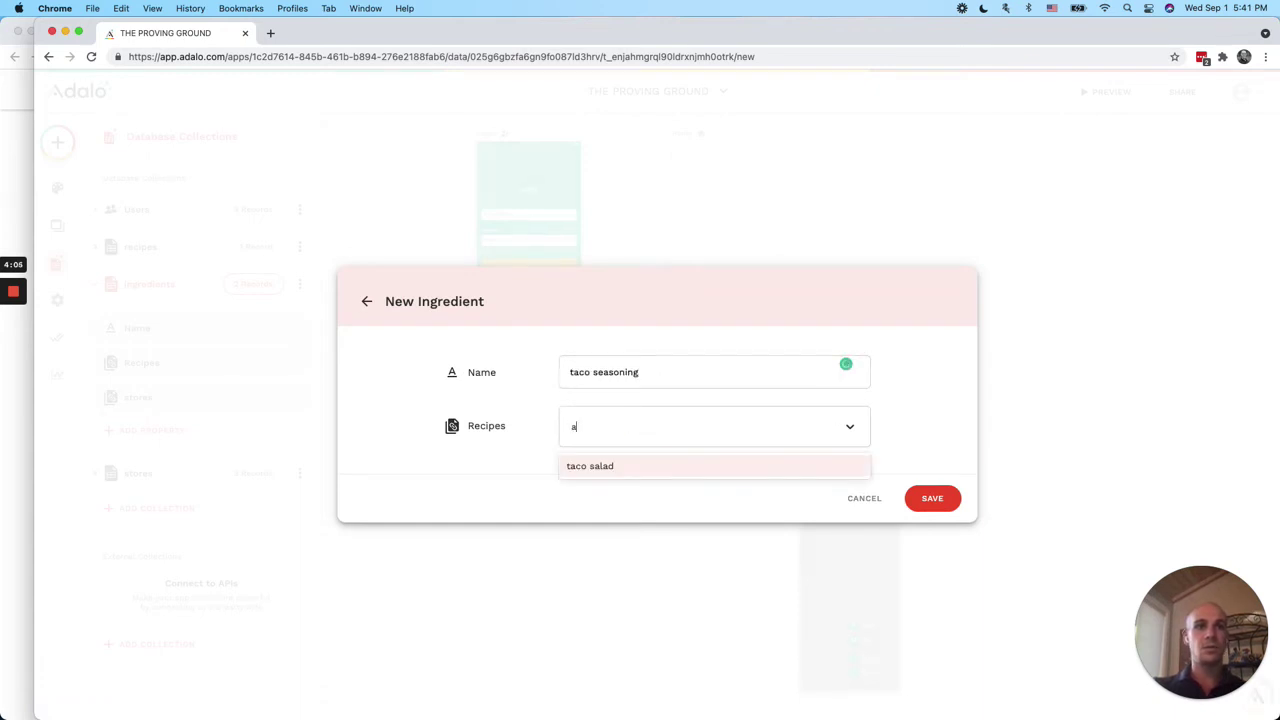
key(Return)
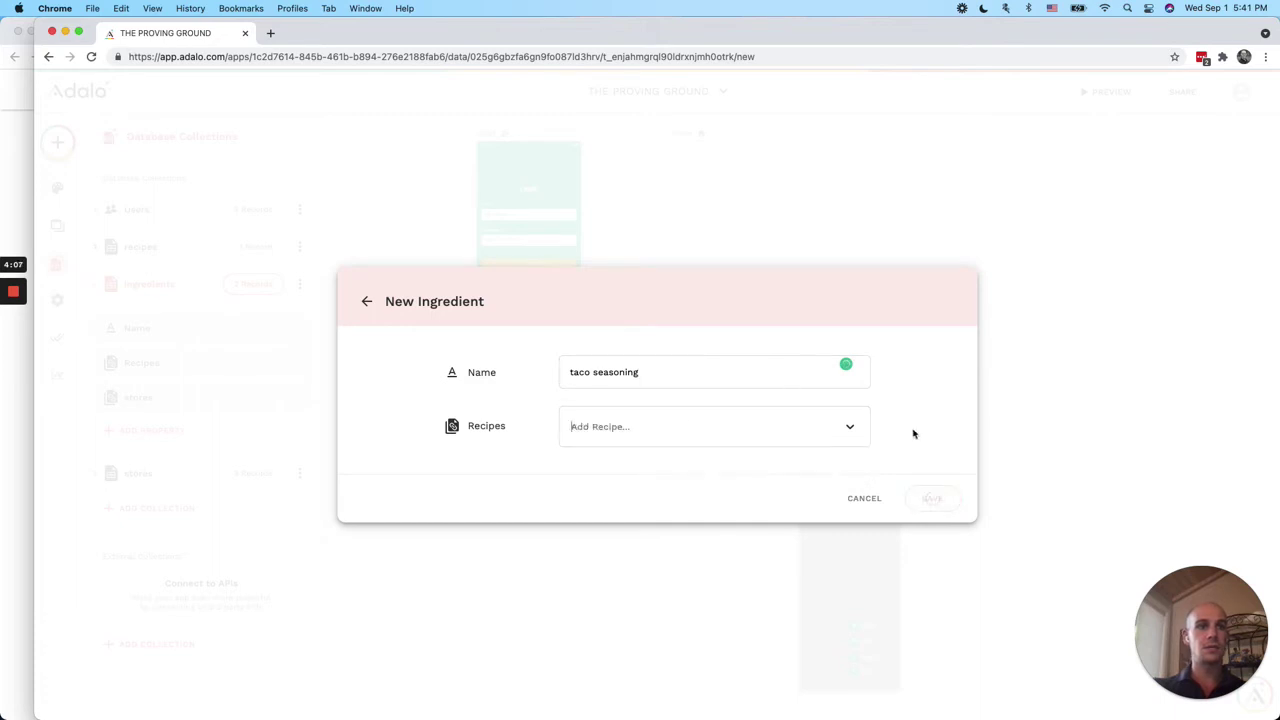
click(852, 434)
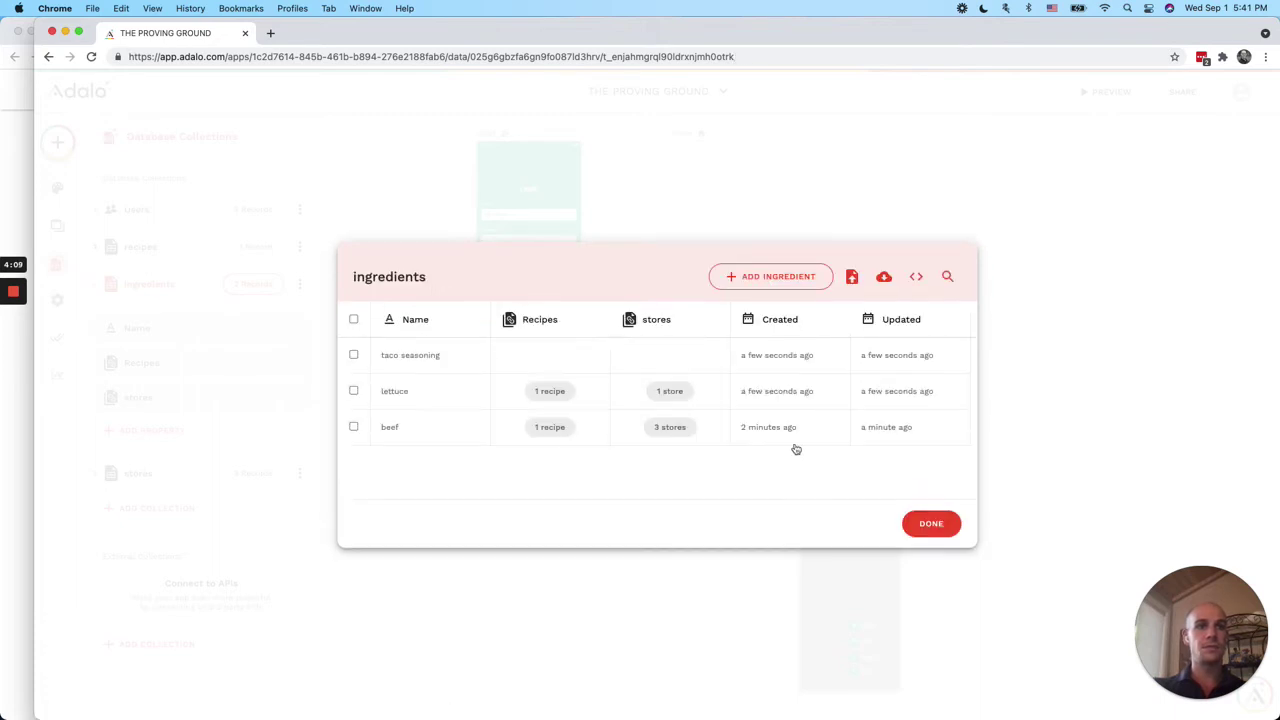
Link taco seasoning to the taco salad recipe and the target and walmart stores, save it and close the ingredient records
click(594, 361)
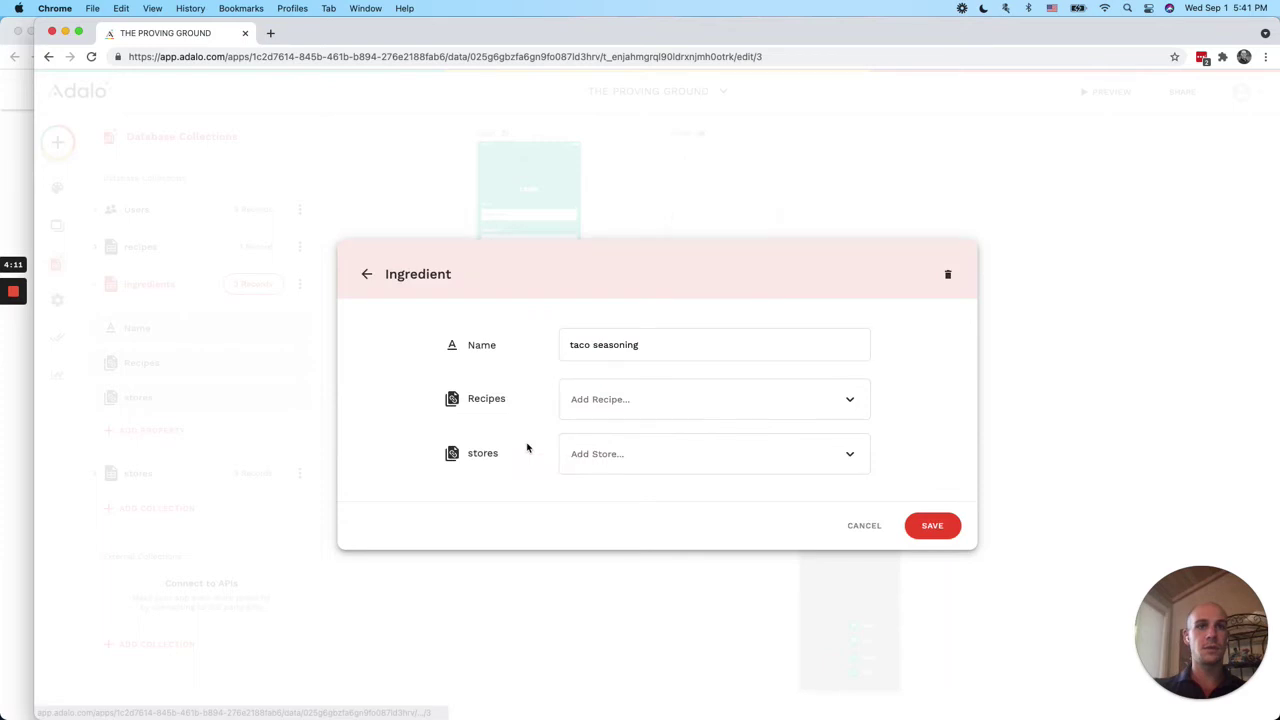
click(611, 400)
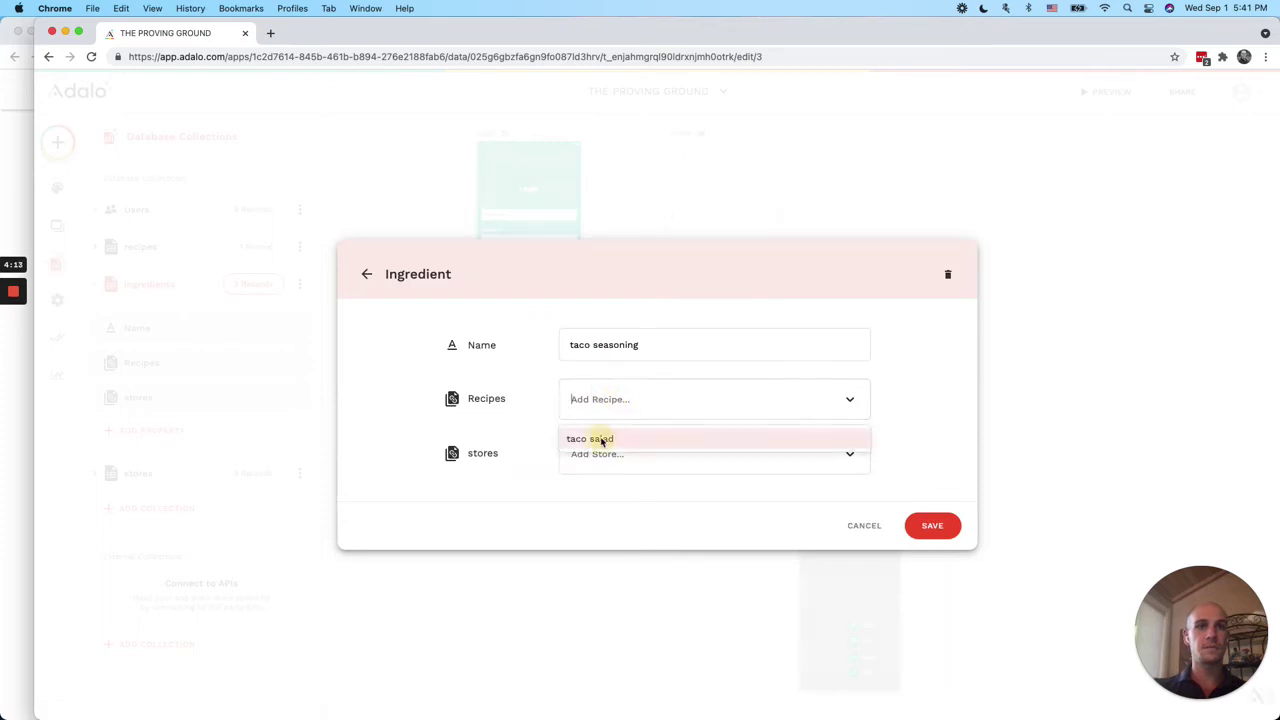
click(602, 440)
click(621, 456)
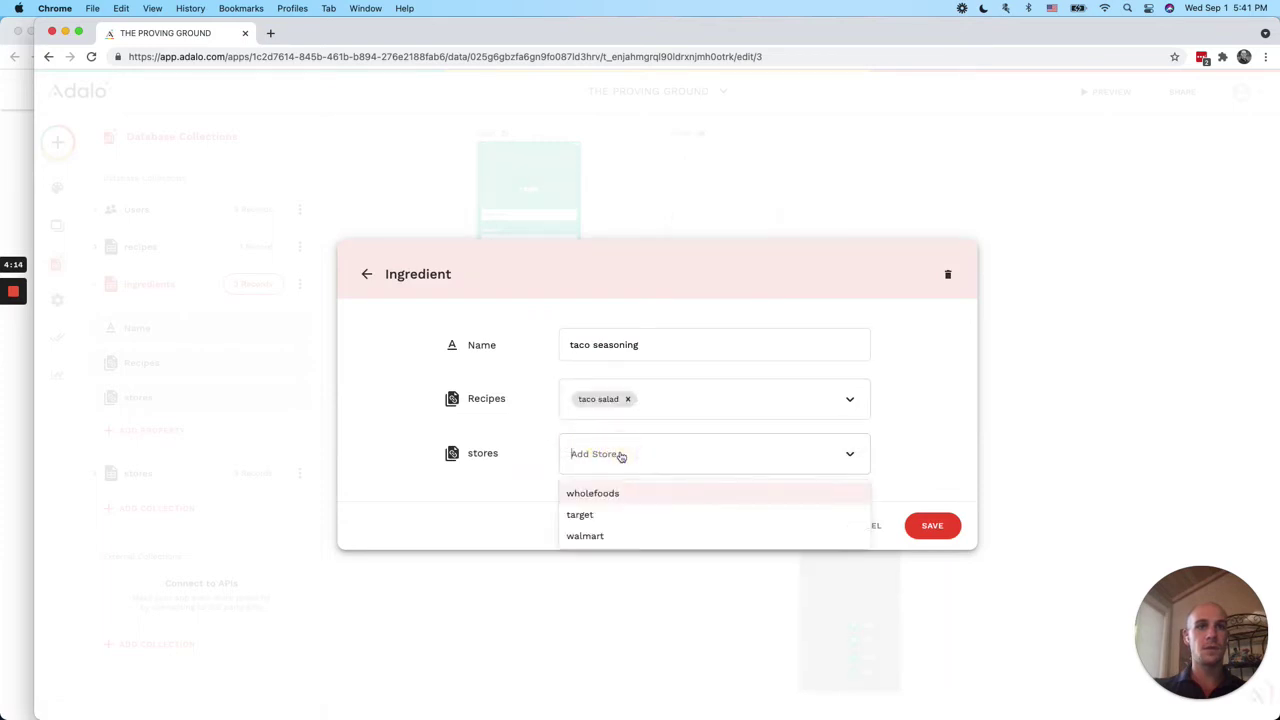
click(603, 514)
click(848, 458)
click(820, 516)
click(938, 516)
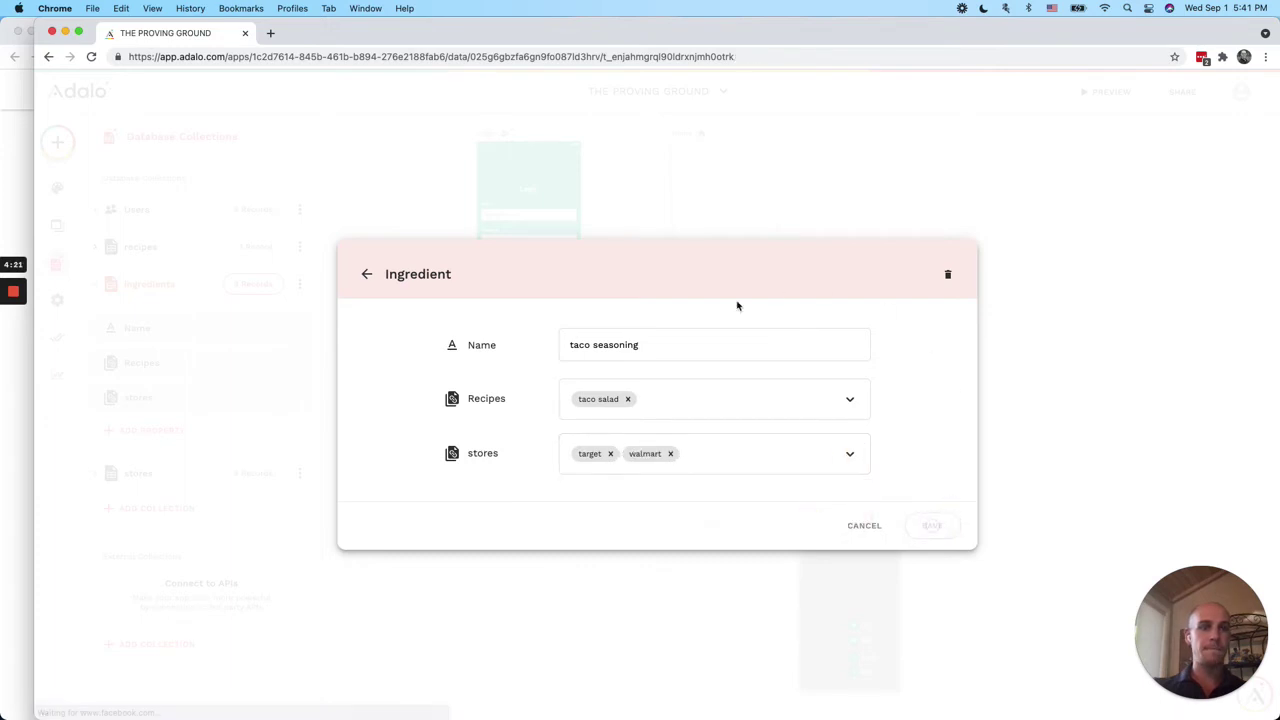
click(932, 524)
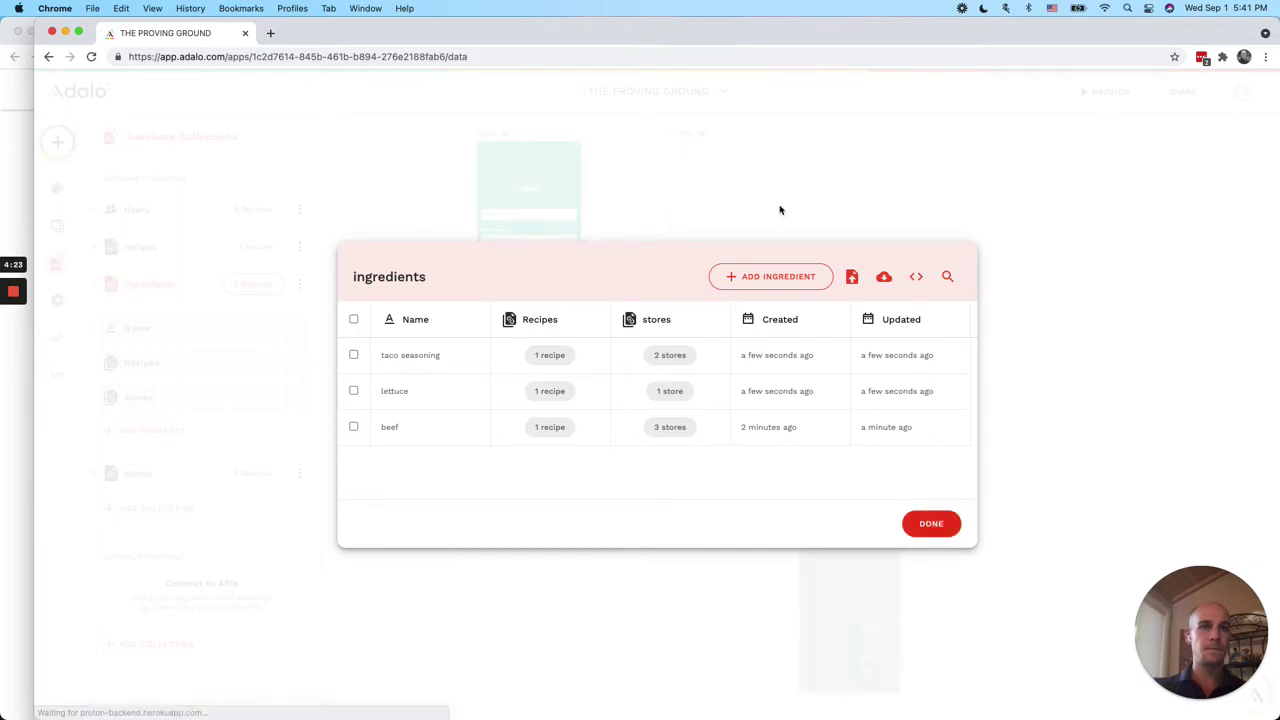
Shorten the Home screen on the canvas to about the height of the Login screen
scroll(718, 189, right, 2)
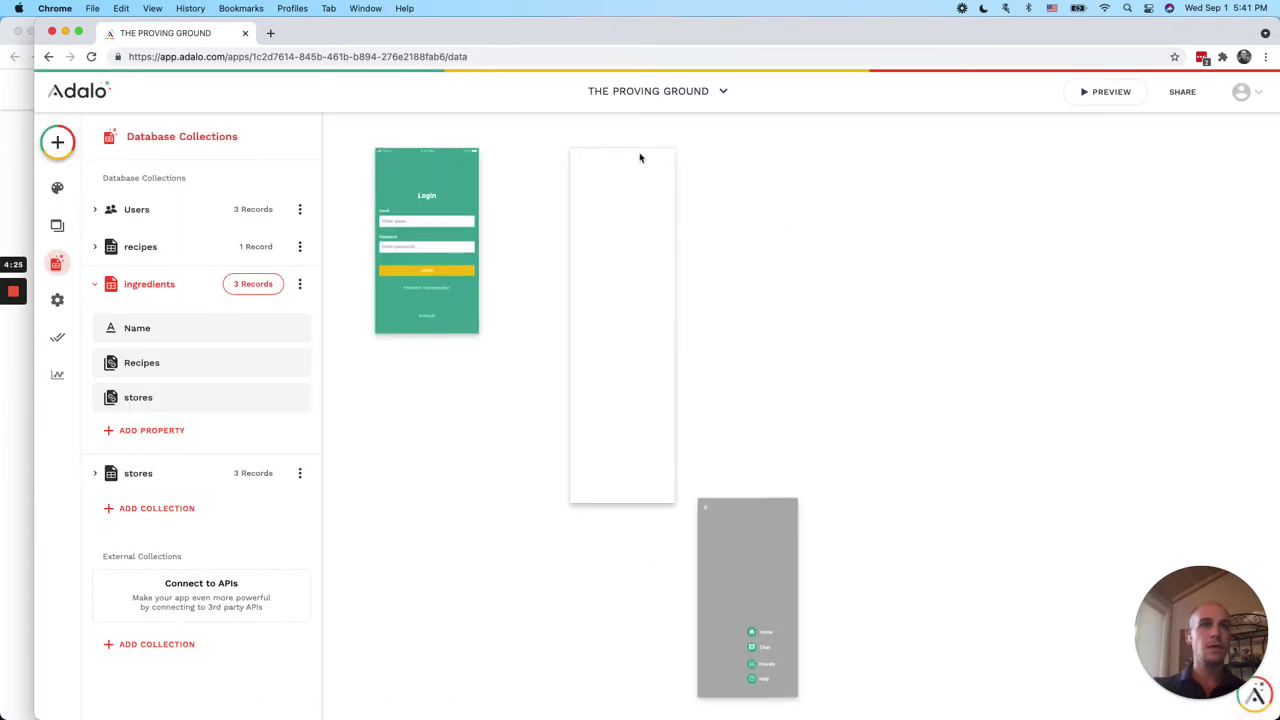
click(581, 140)
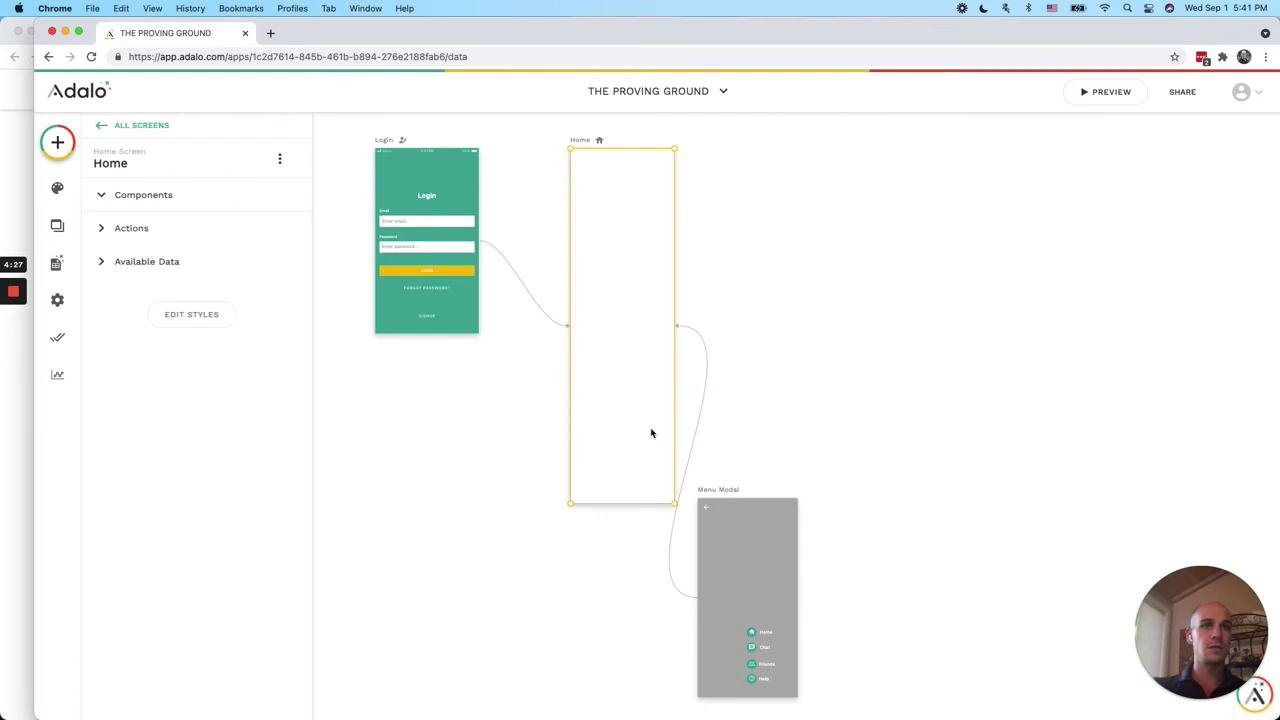
drag(643, 499, 624, 263)
drag(627, 374, 615, 328)
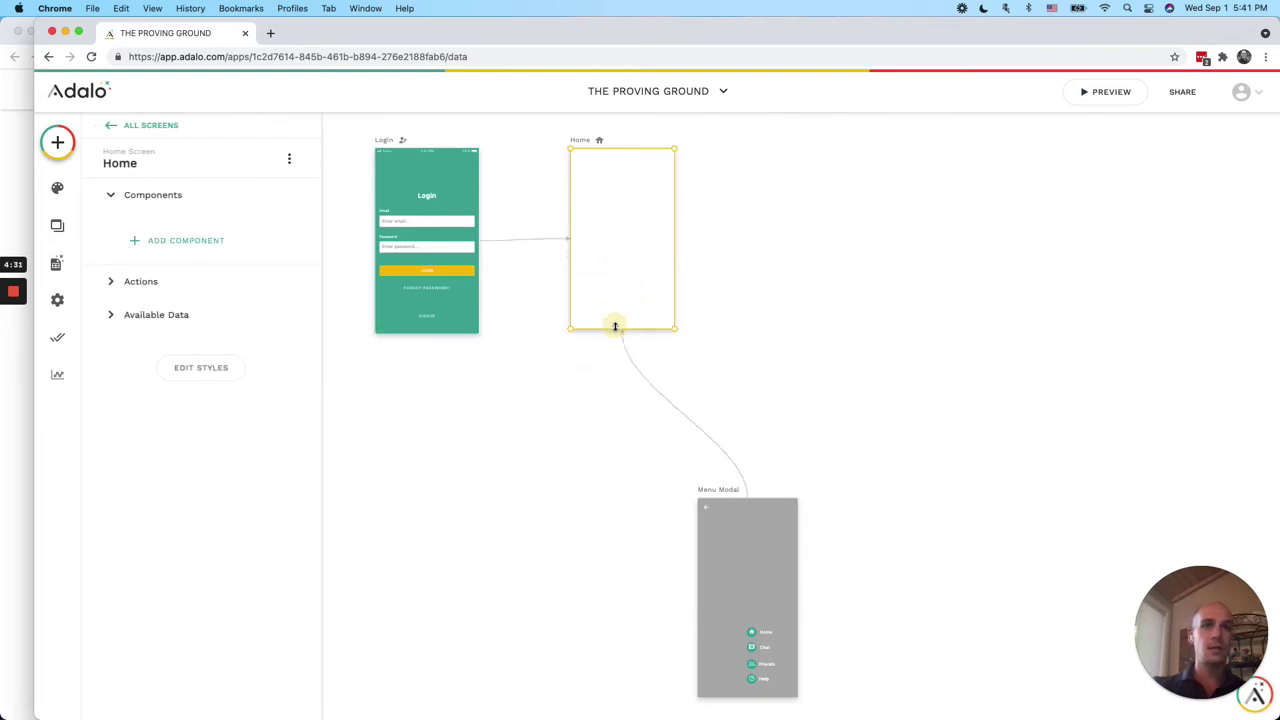
Switch to the Adalo forum thread and reread the request to return a list of stores holding all of a recipe's ingredients
key(super+grave)
scroll(614, 340, up, 5)
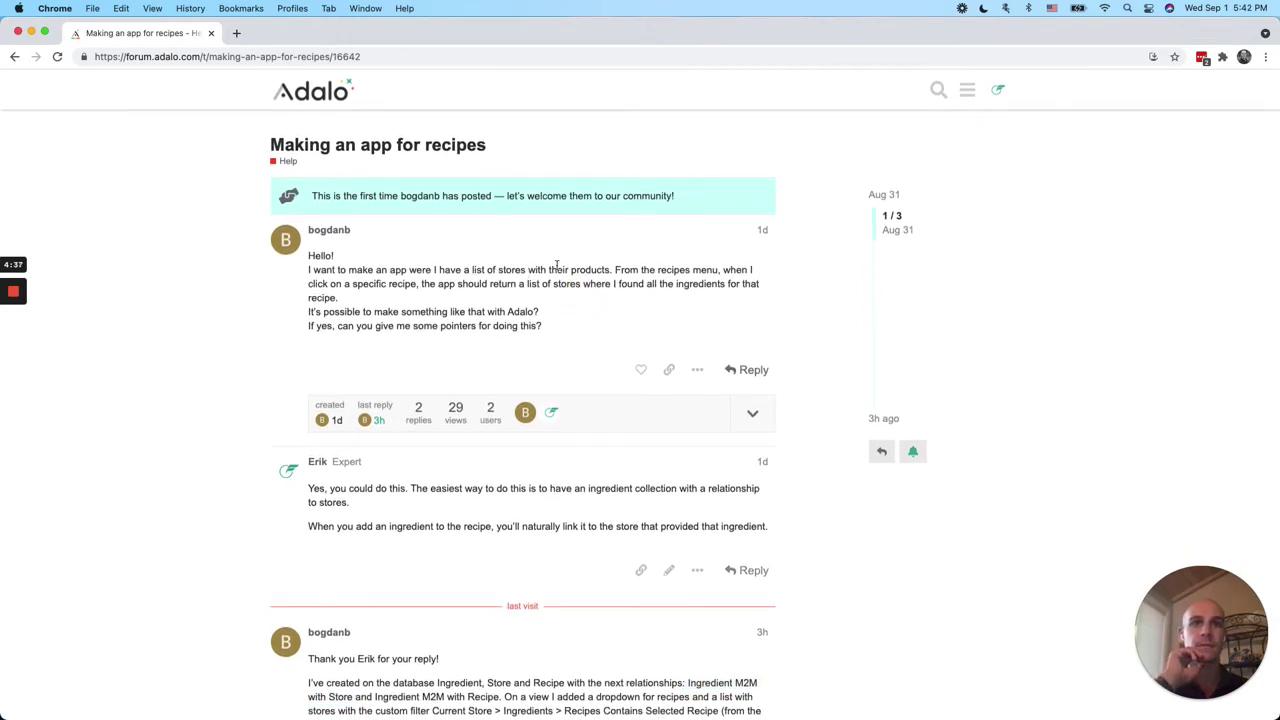
drag(446, 287, 495, 294)
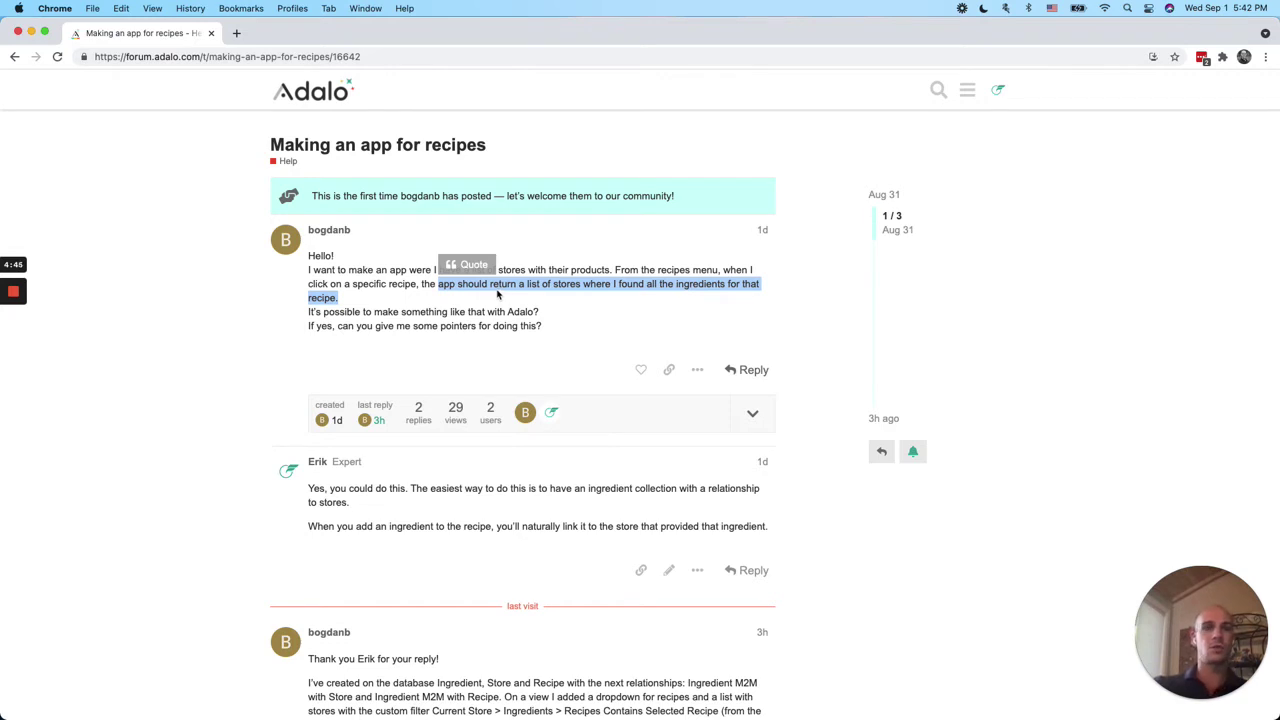
click(498, 294)
key(super+grave)
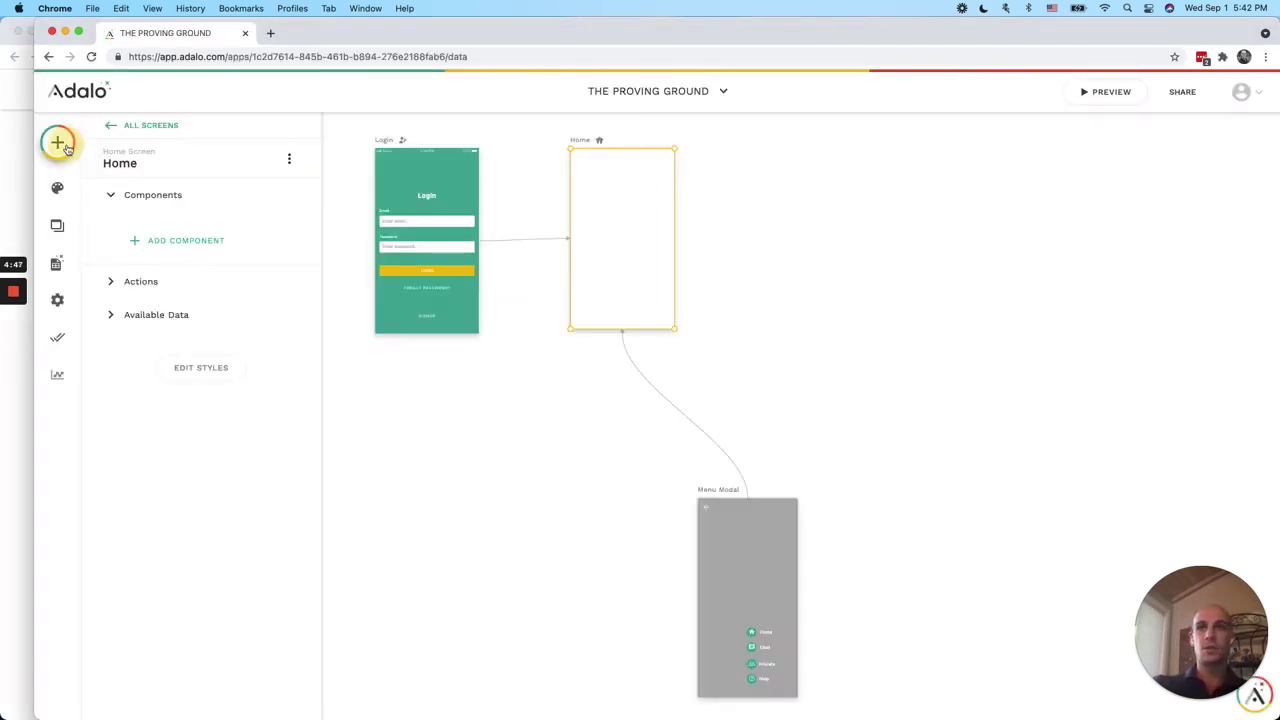
Add a Simple List to the Home screen in the Adalo editor and make it a list of recipes
click(64, 146)
drag(155, 284, 622, 206)
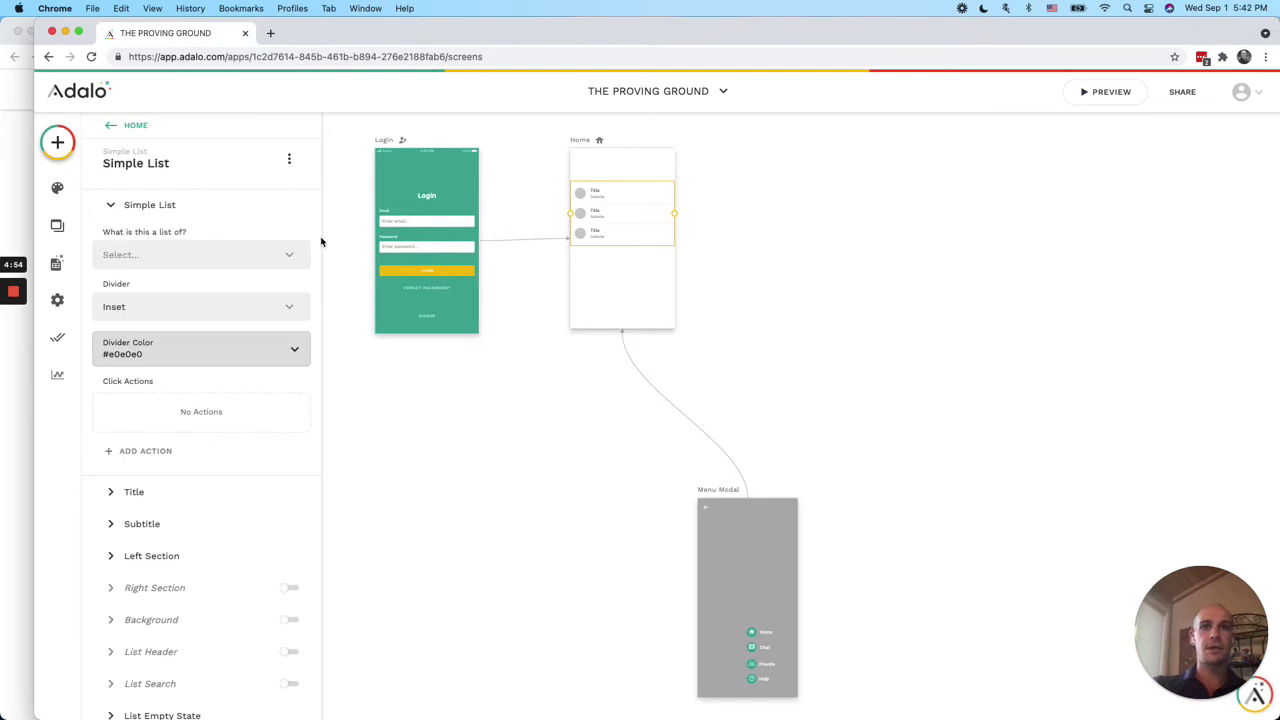
click(200, 255)
click(189, 314)
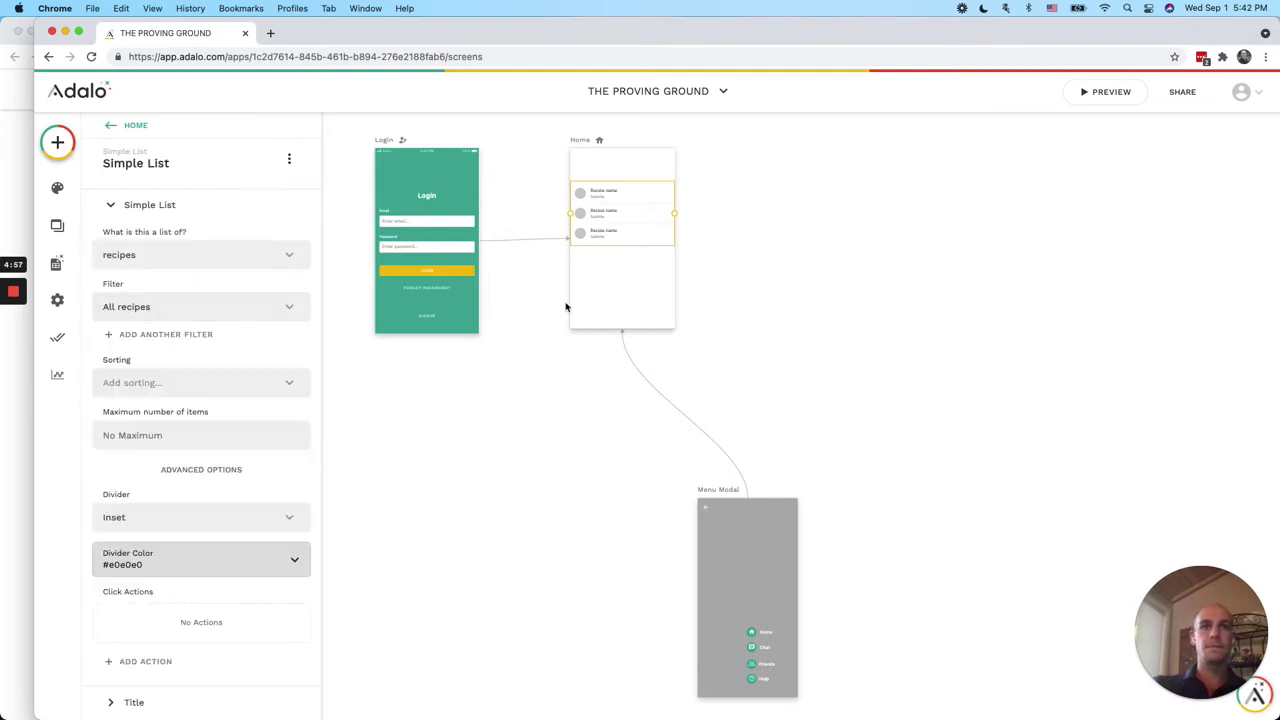
Replace the recipe list's subtitle text with the count of the current recipe's ingredients
scroll(134, 428, down, 5)
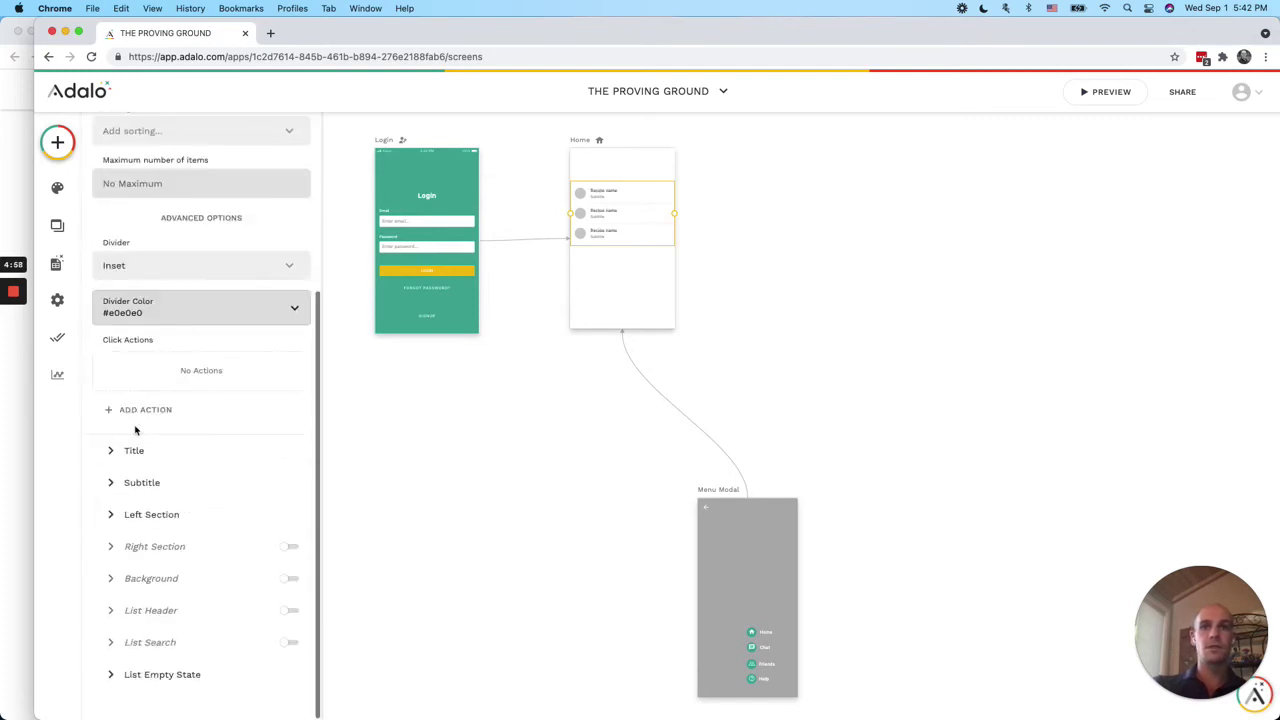
click(121, 486)
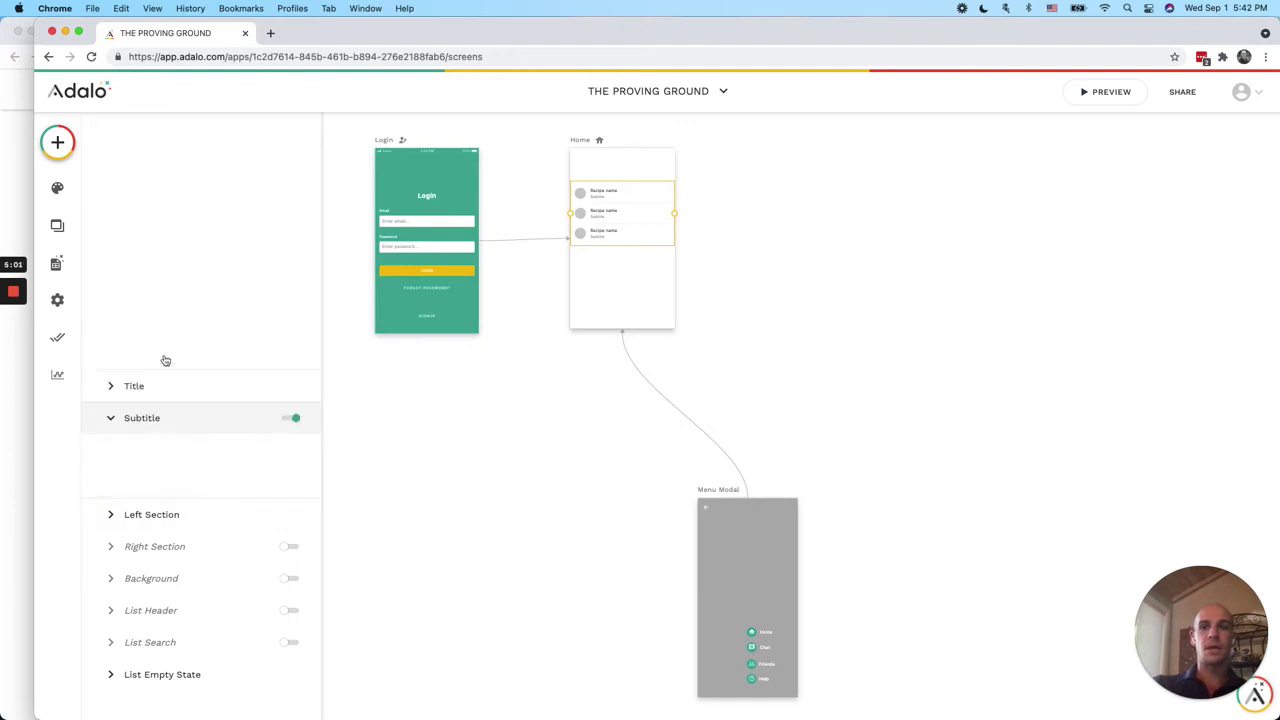
double_click(130, 325)
key(BackSpace)
click(107, 358)
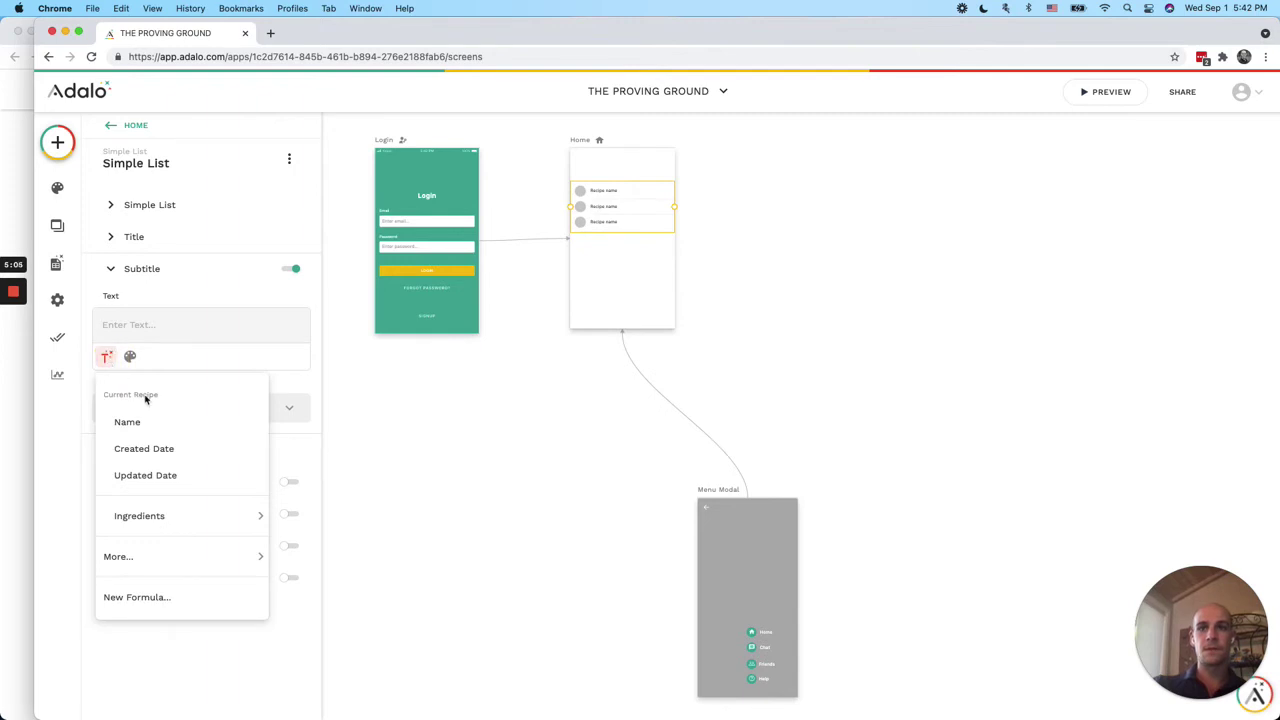
mouse_move(166, 514)
click(292, 516)
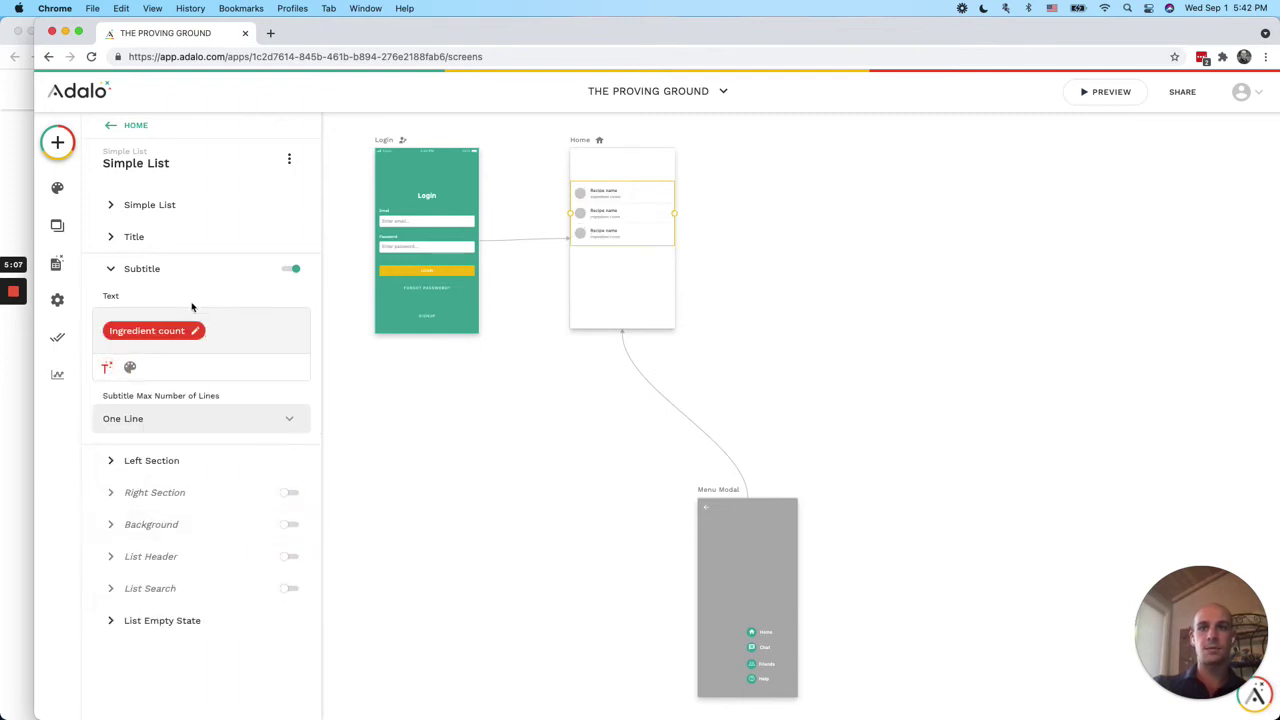
Give the ingredient count the singular suffix "ingredient" and the plural suffix "ingredients"
click(195, 330)
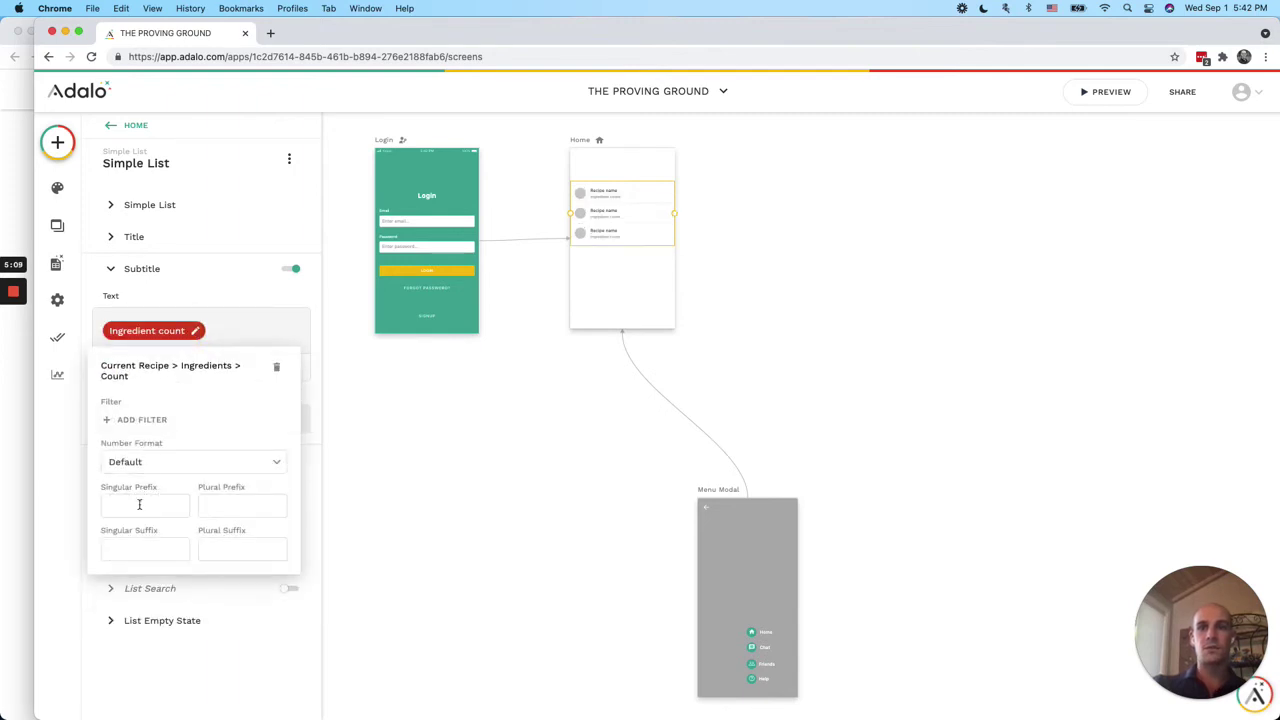
click(139, 541)
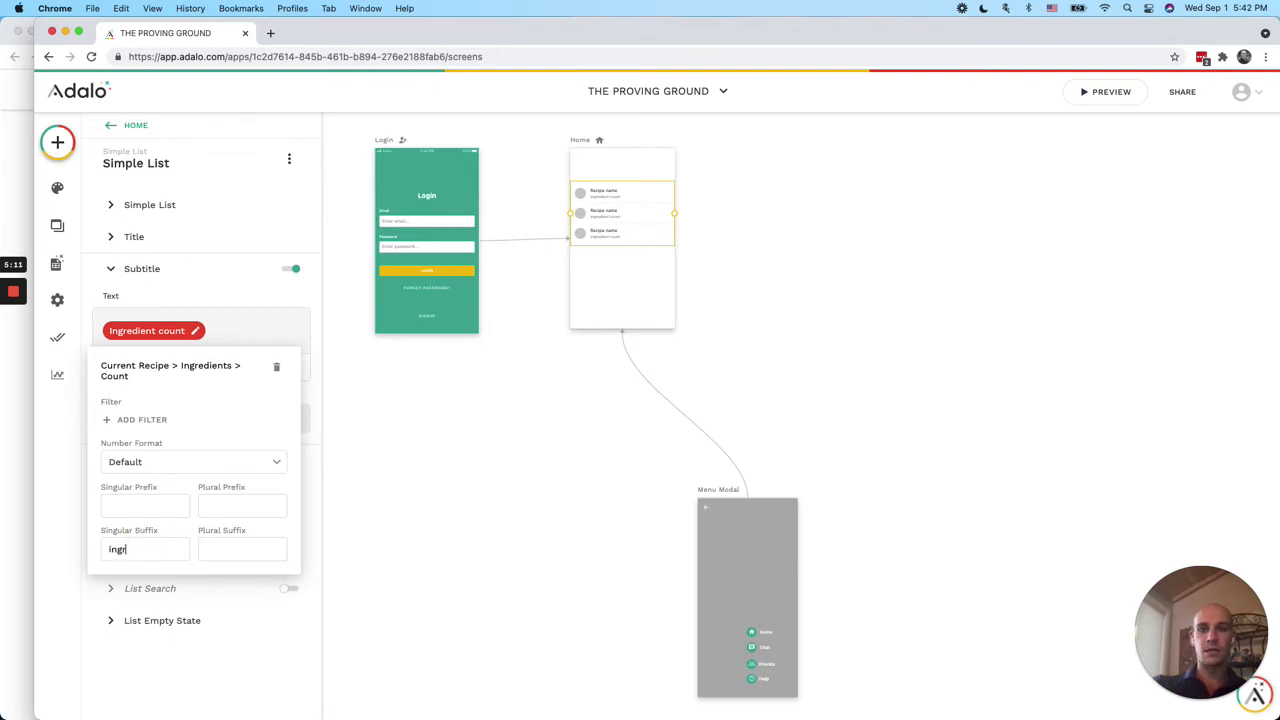
double_click(142, 549)
key(super+c)
click(231, 545)
key(super+v)
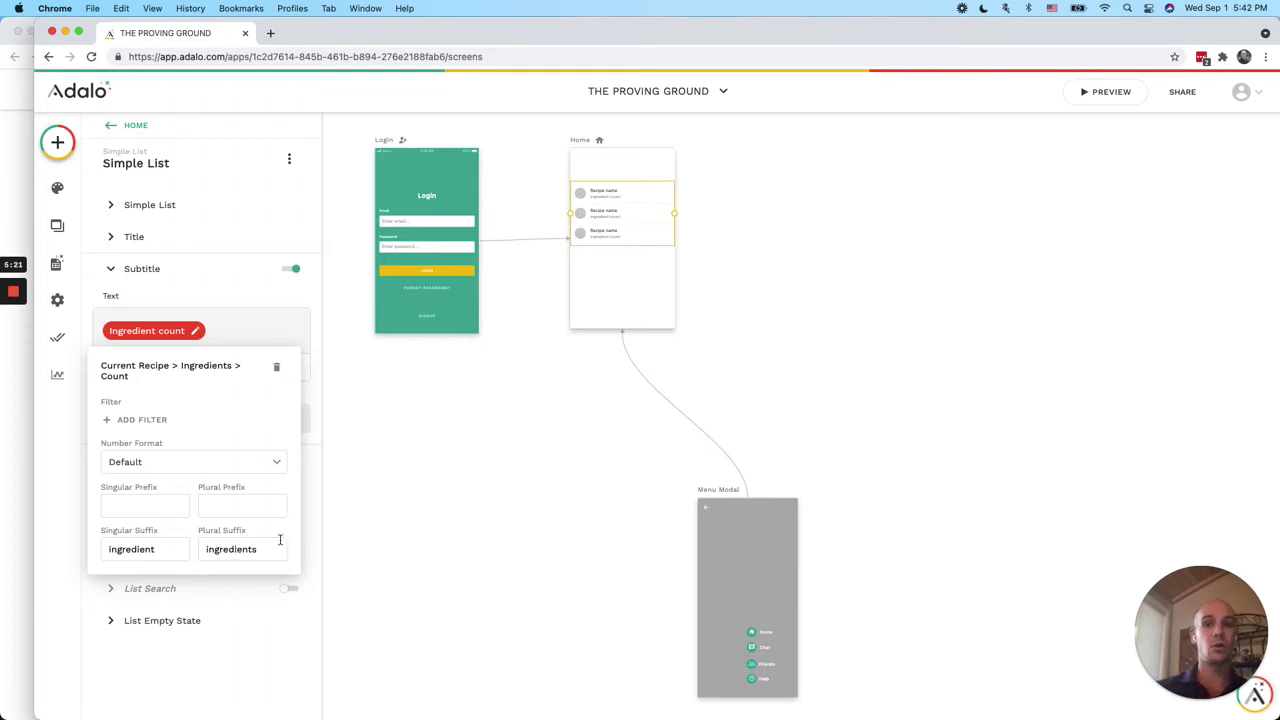
text(s)
click(614, 284)
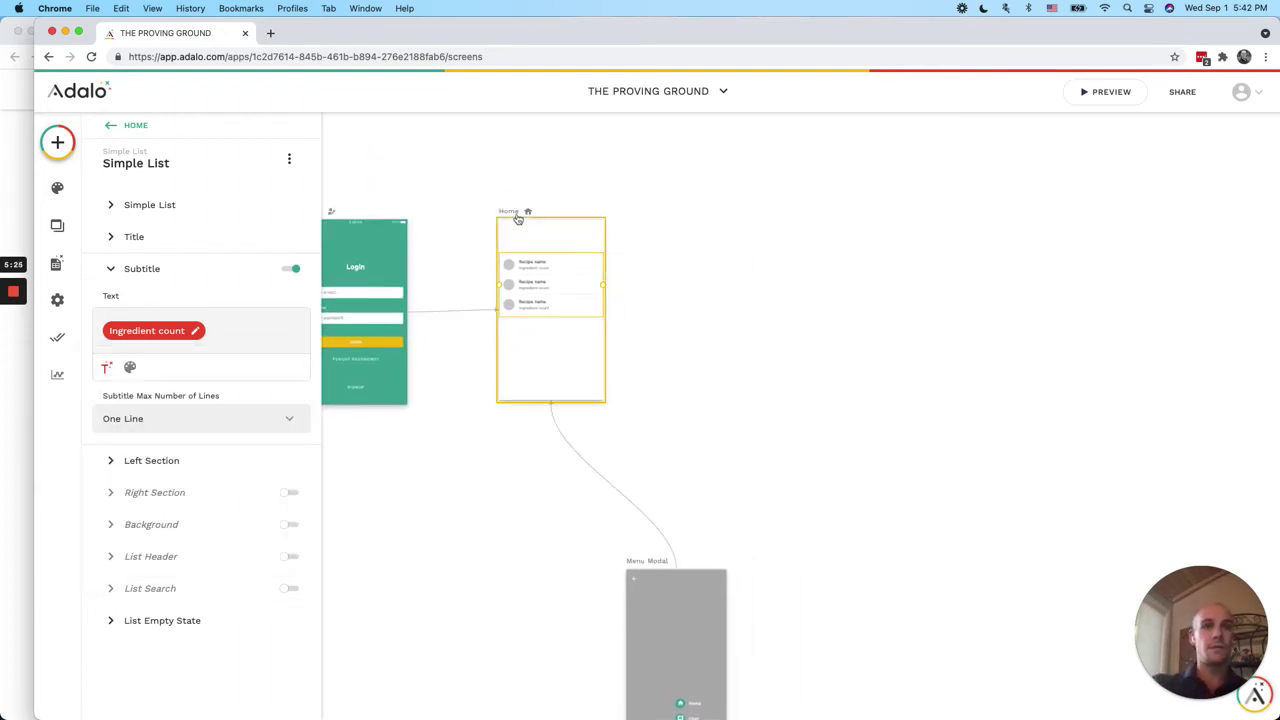
Duplicate the Home screen and delete the recipe list from the copy
click(516, 214)
key(super+c)
key(super+v)
click(821, 274)
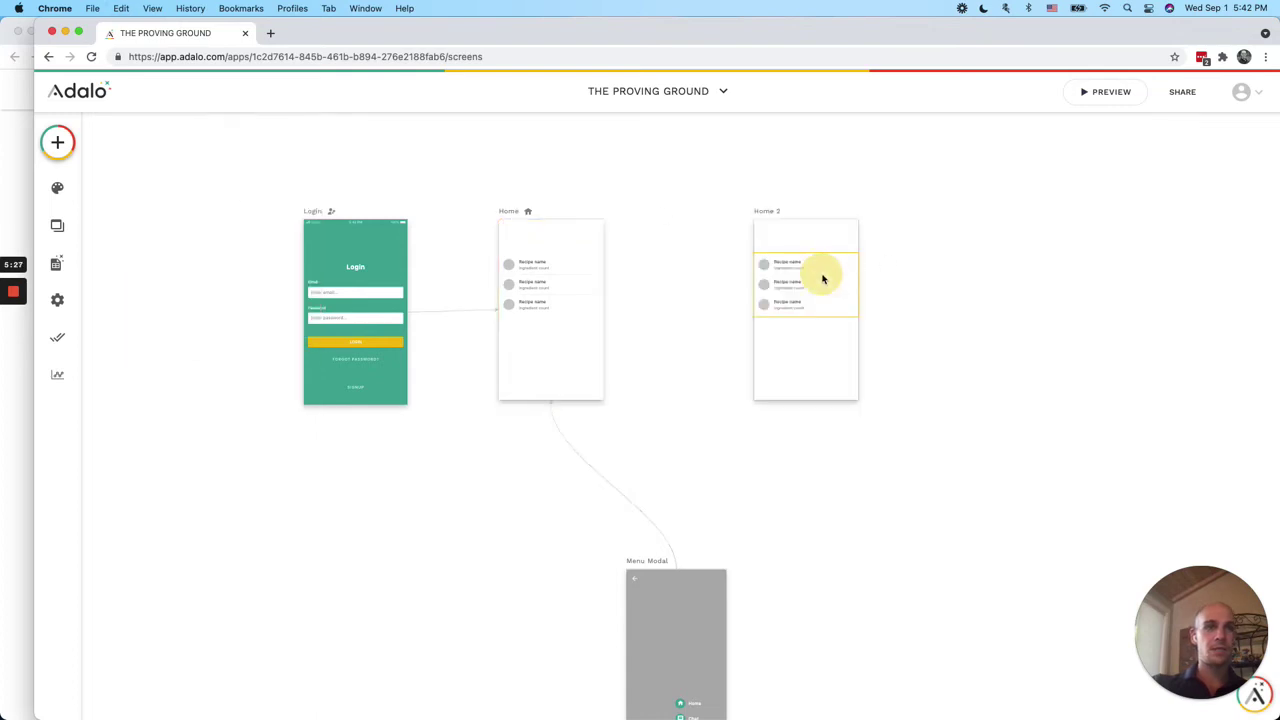
key(Delete)
Rename the duplicated screen "recipe" and move it close beside the Home screen
click(771, 211)
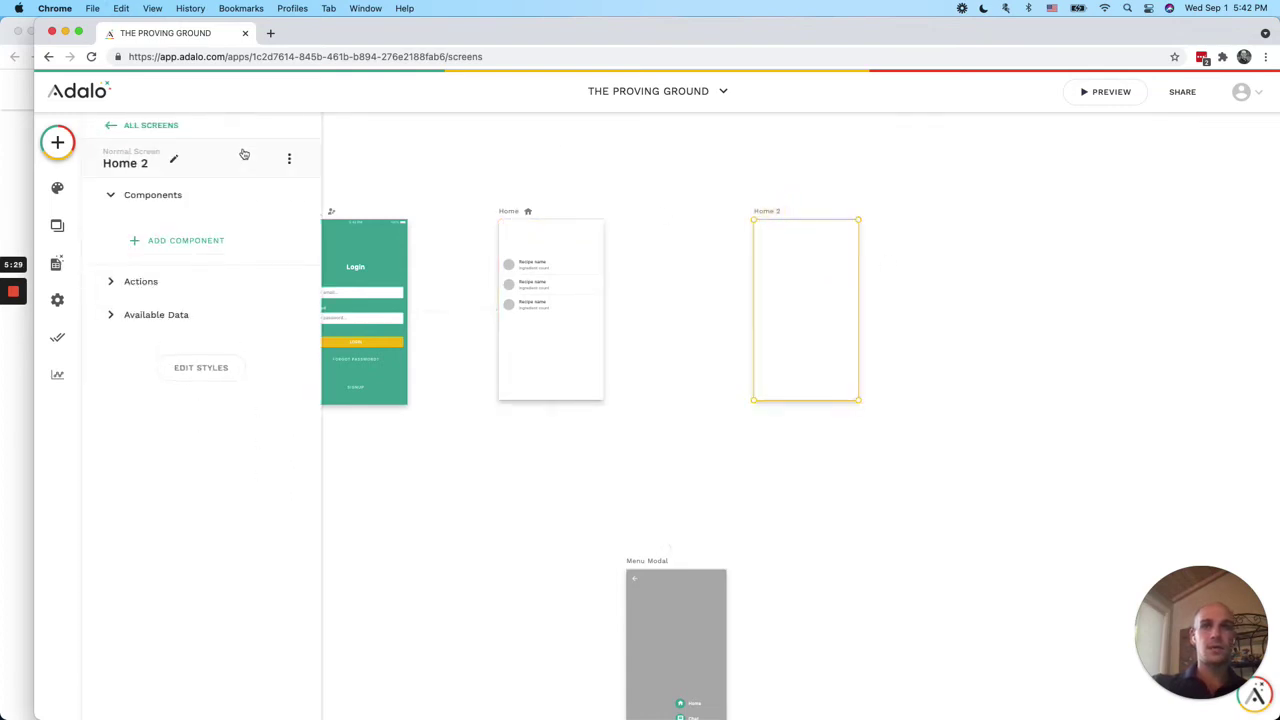
click(170, 160)
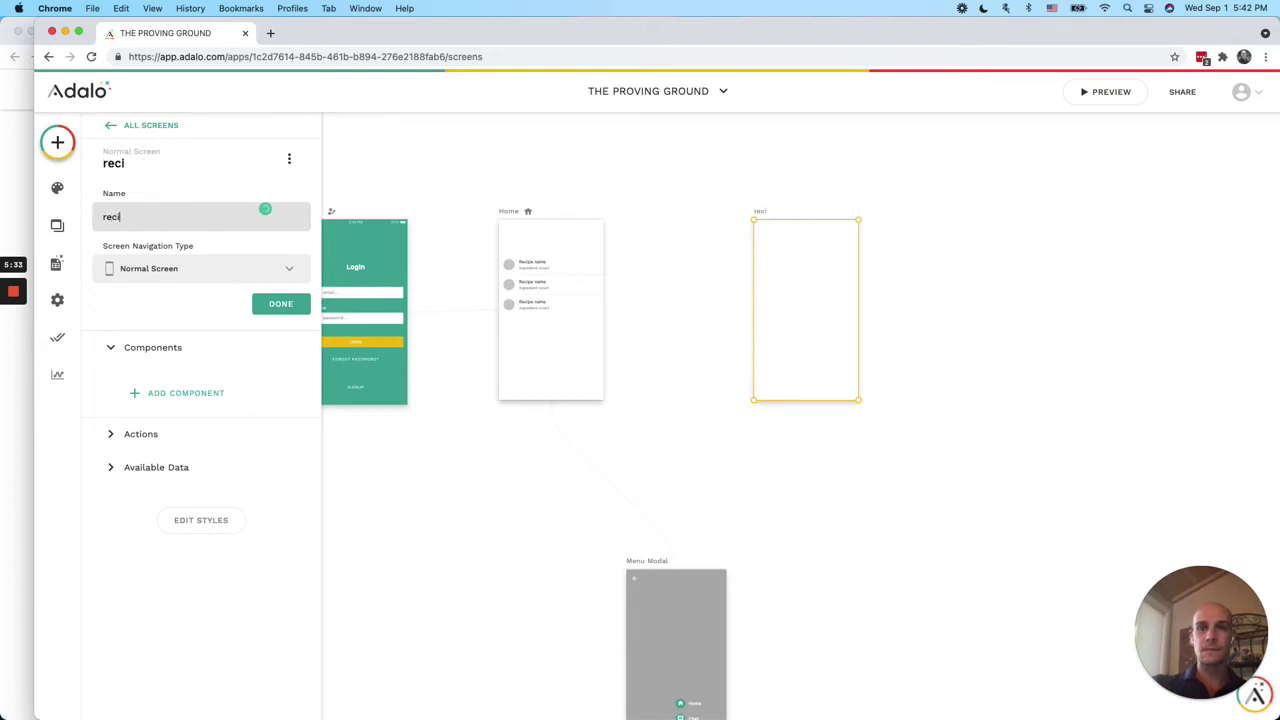
text(recipe)
click(281, 303)
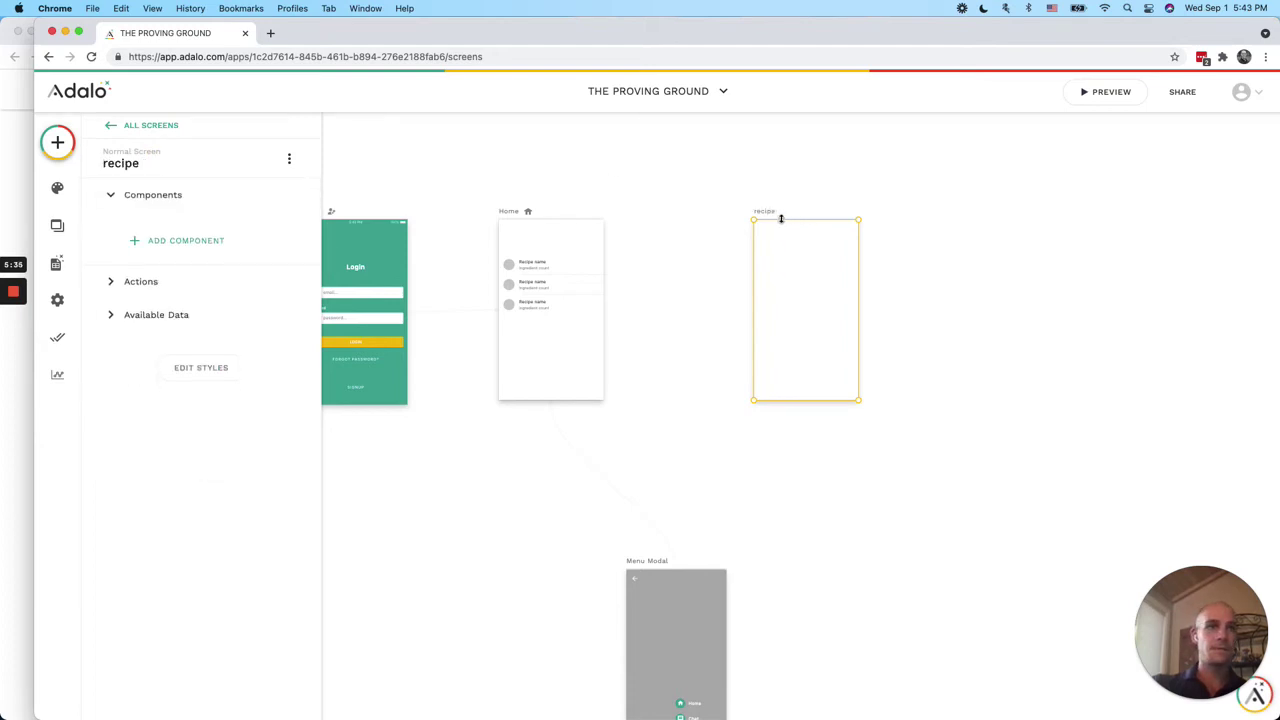
drag(773, 218, 651, 217)
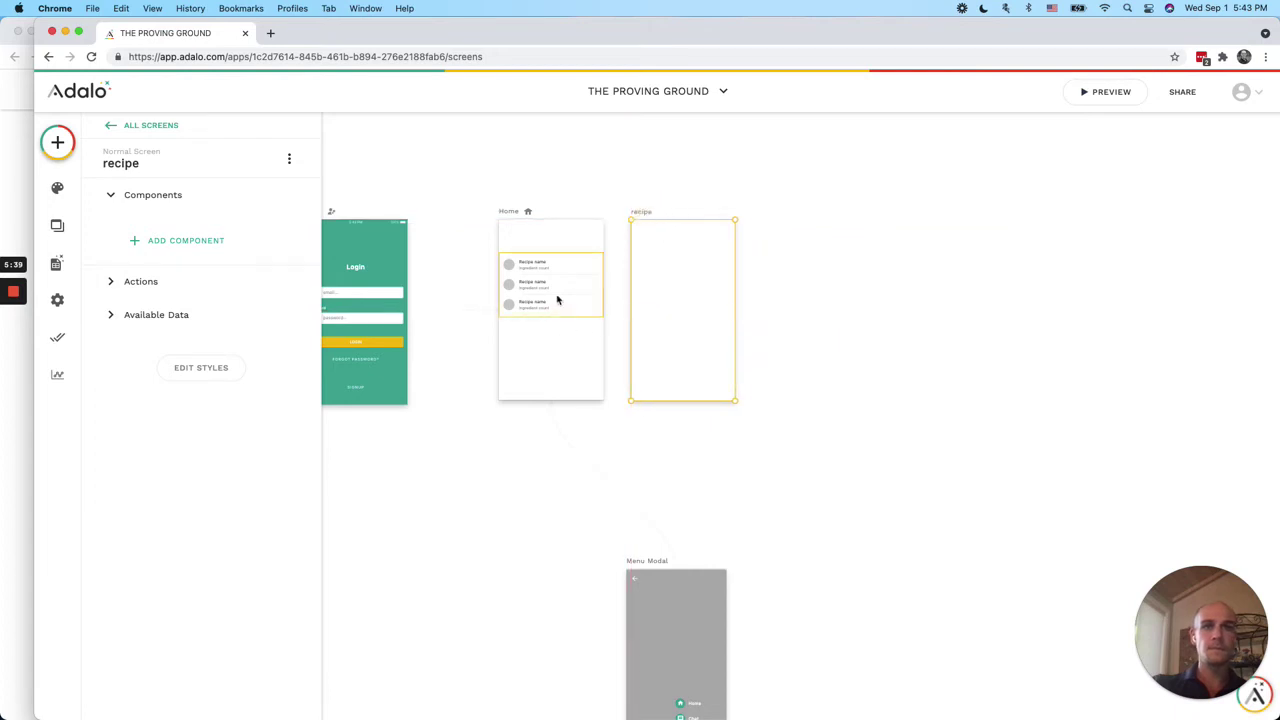
Search the components for "cust" and place a custom list near the upper edge of the recipe screen
click(60, 144)
text(cust)
drag(163, 262, 686, 279)
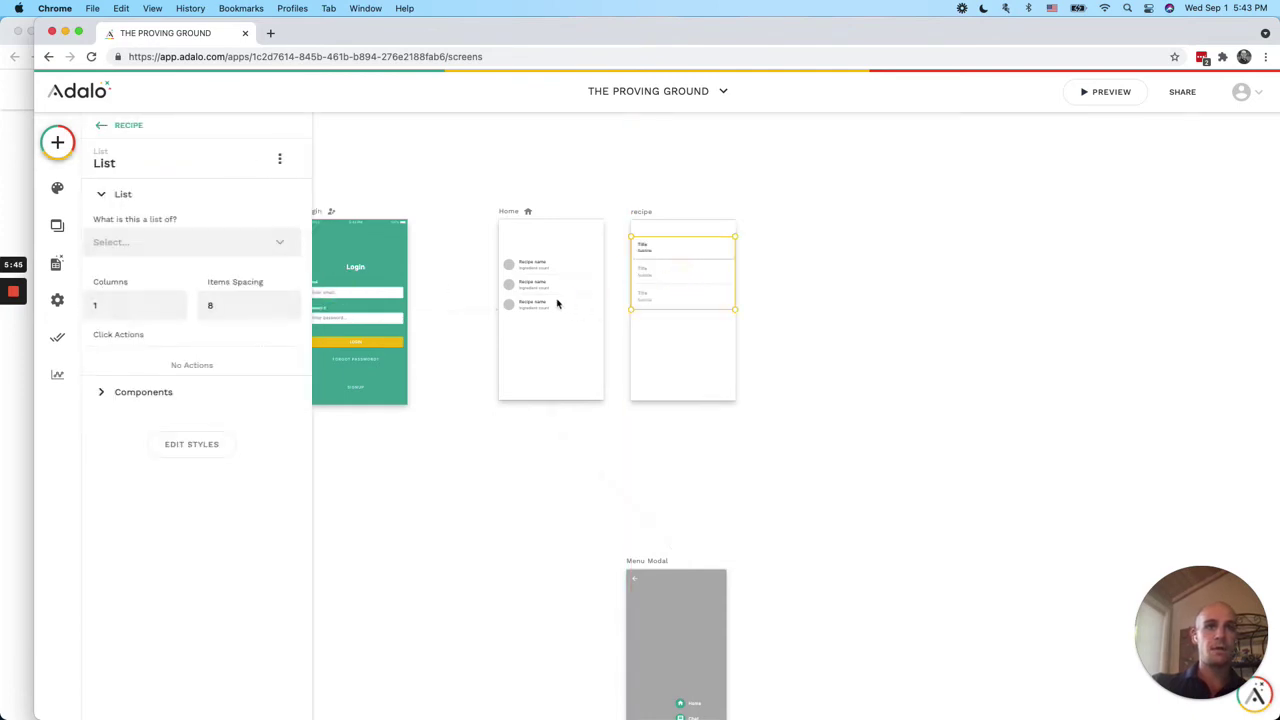
Give the Home screen's recipe list a click action that links to the recipe screen
click(557, 298)
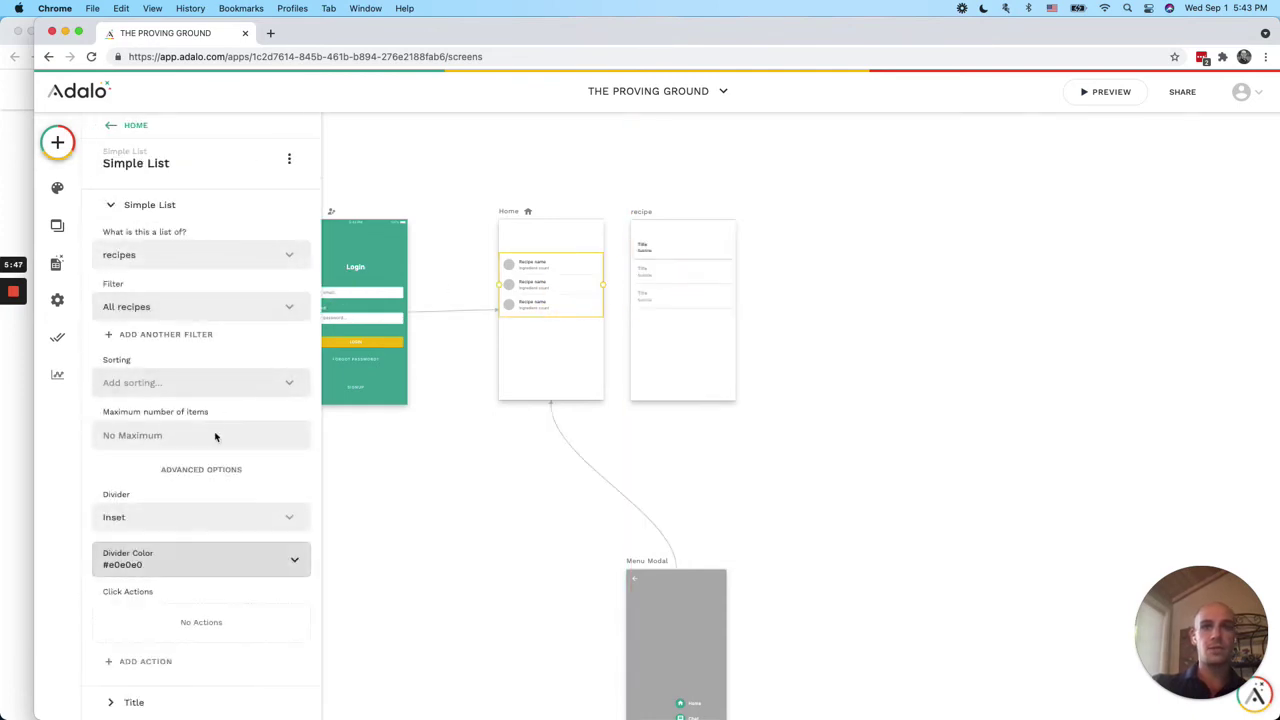
scroll(215, 436, down, 5)
click(193, 420)
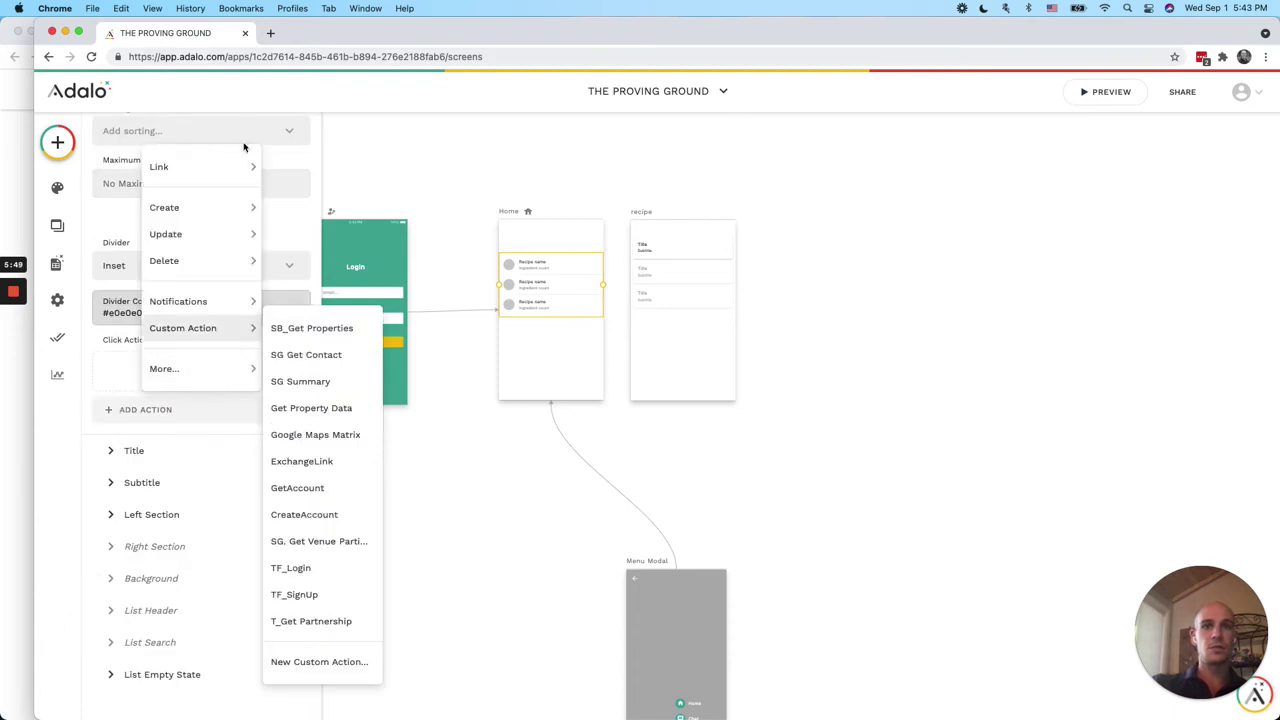
mouse_move(223, 166)
click(315, 305)
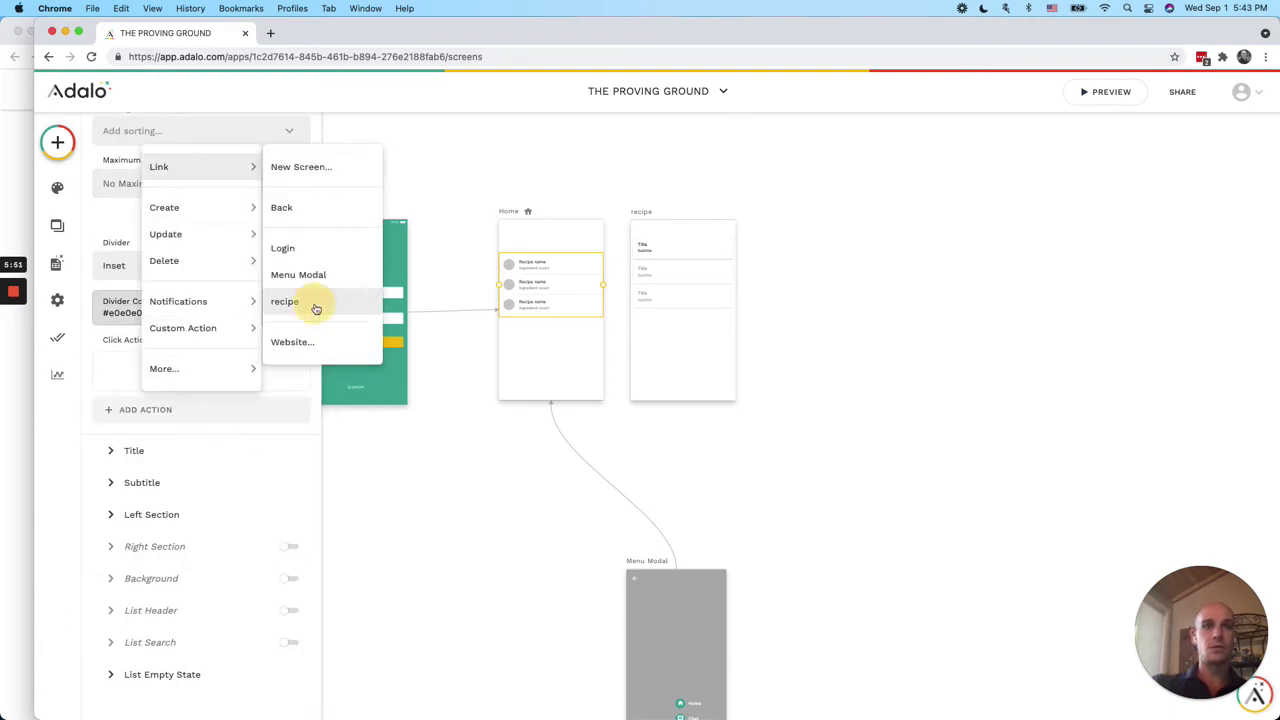
scroll(258, 455, down, 2)
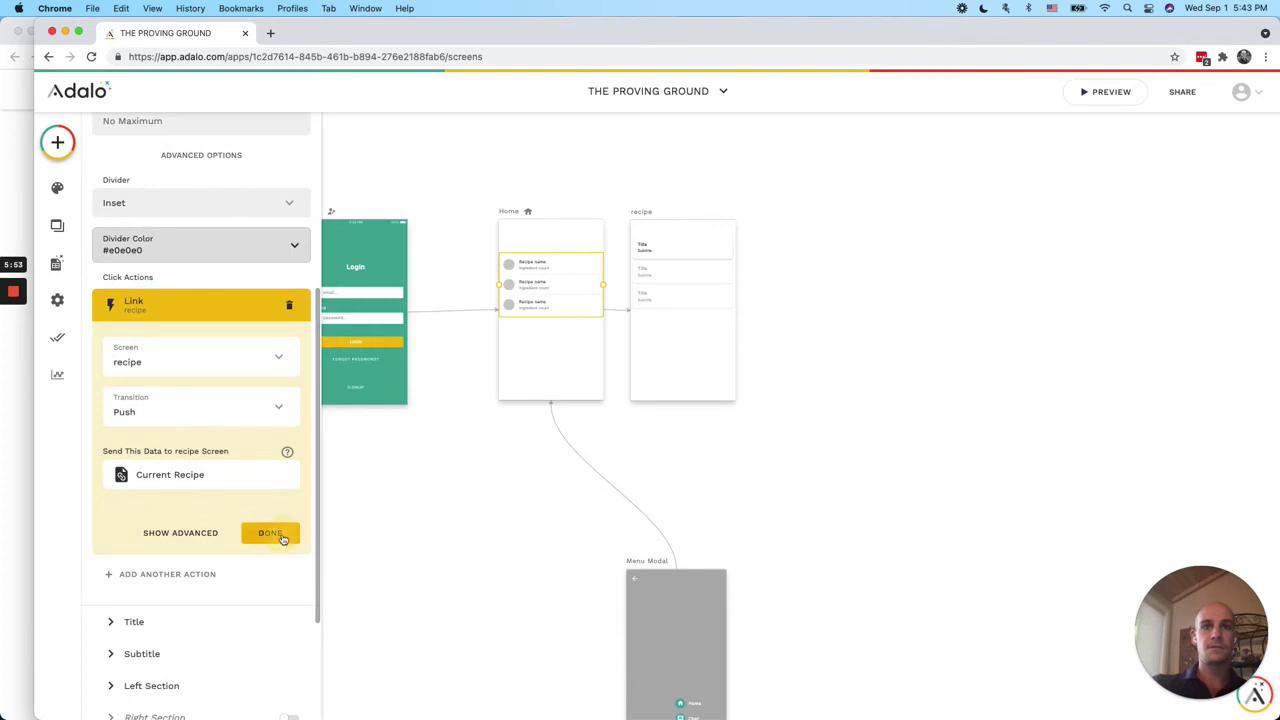
click(268, 531)
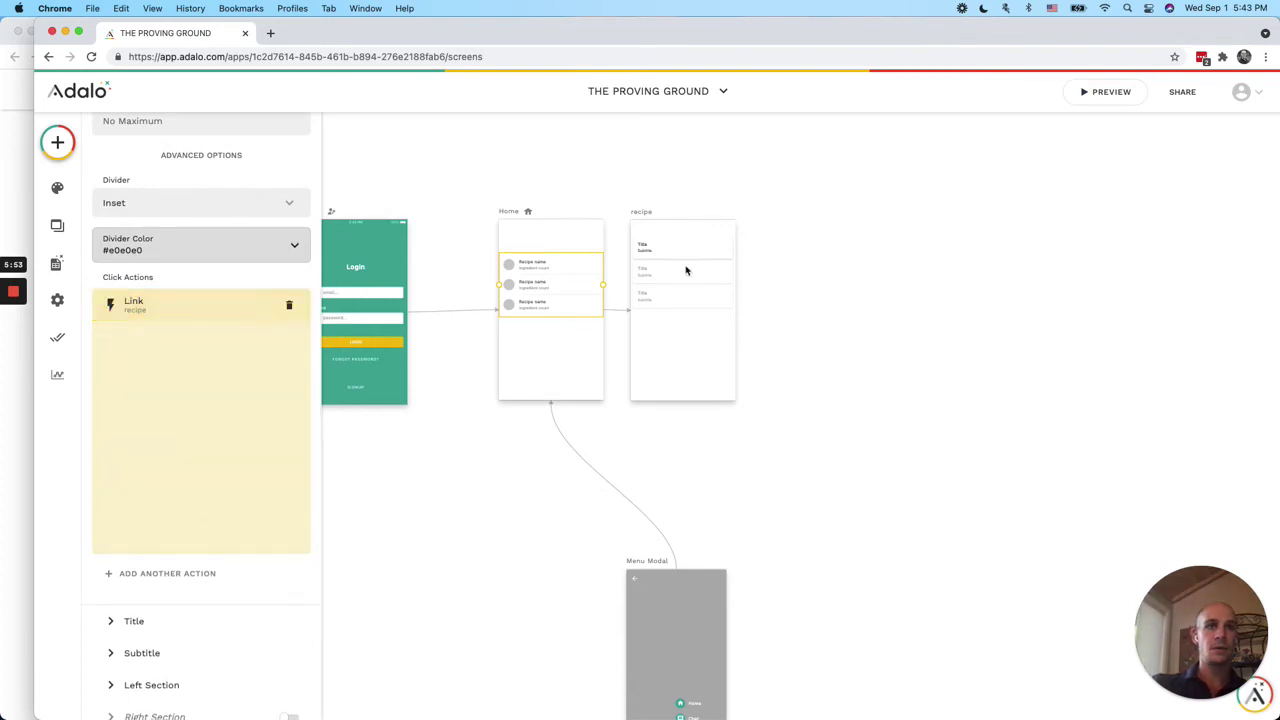
Check the recipe screen's available data and move the Home screen's recipe list up to the screen's upper edge
click(647, 214)
click(110, 358)
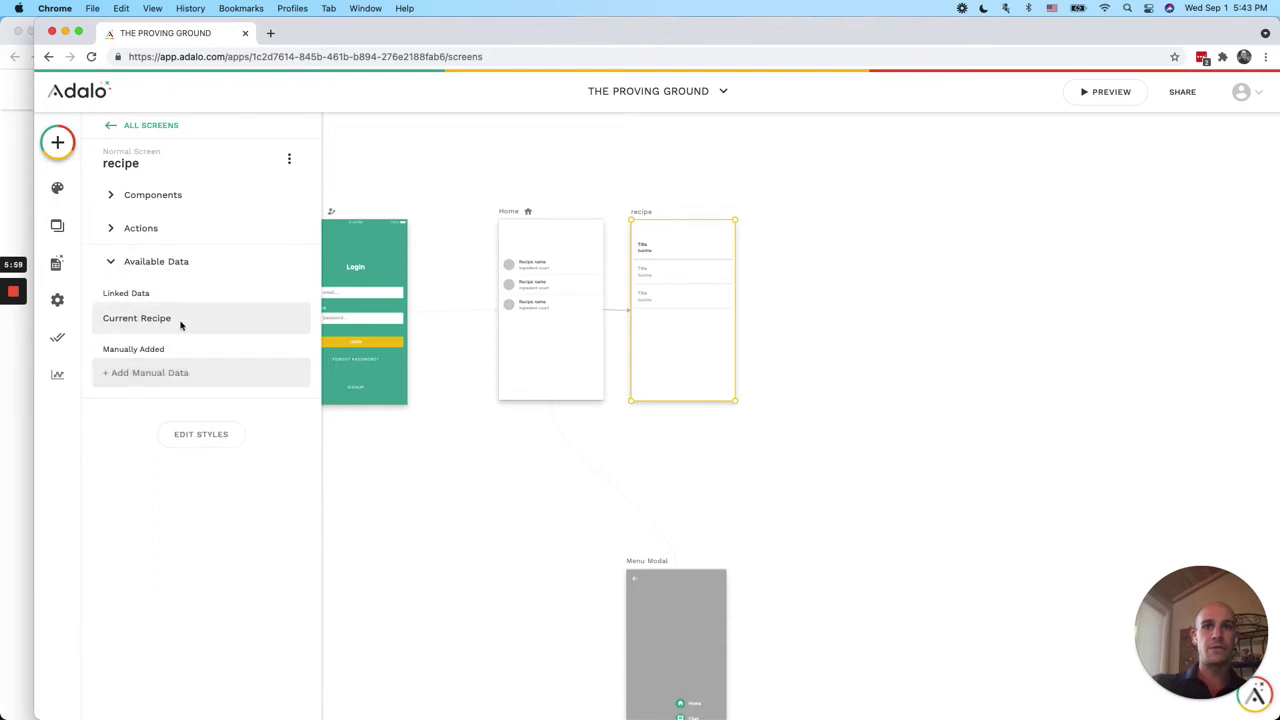
click(663, 296)
click(541, 308)
mouse_move(543, 268)
mouse_down()
mouse_move(543, 251)
mouse_move(543, 270)
mouse_up()
Make the recipe screen's custom list show ingredients, filtered to Current Recipe > Ingredients
click(703, 283)
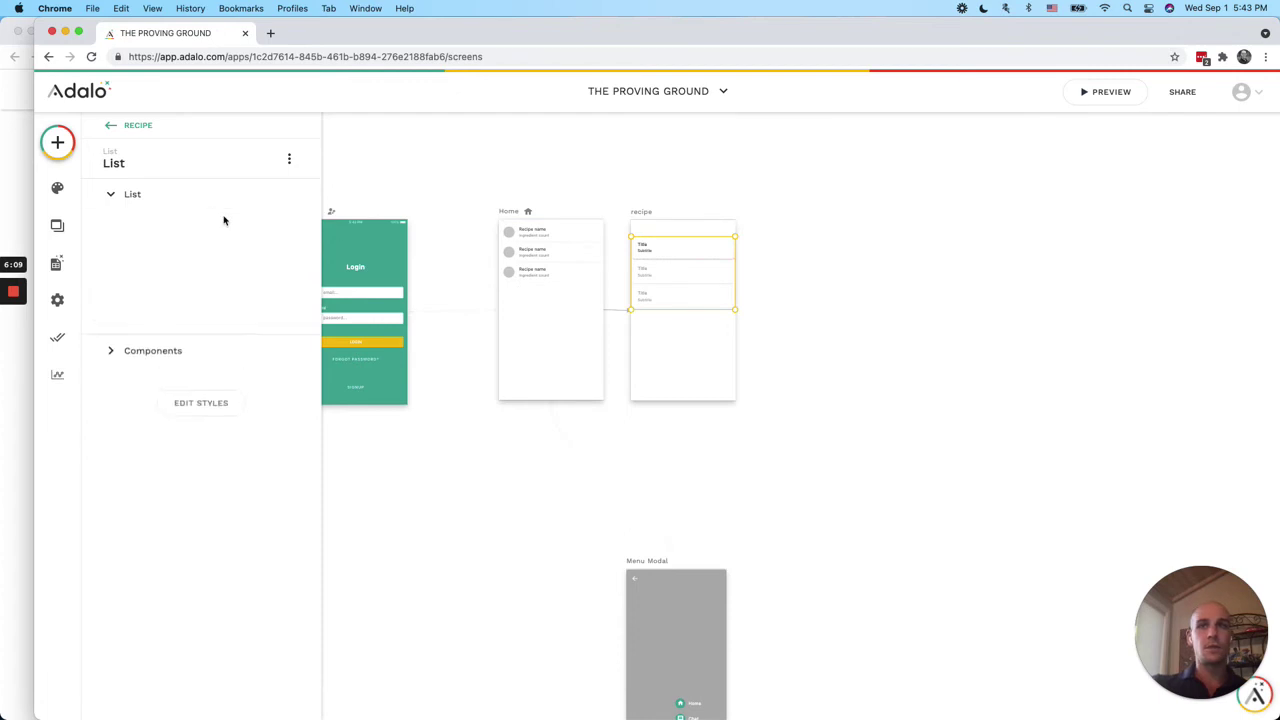
click(212, 248)
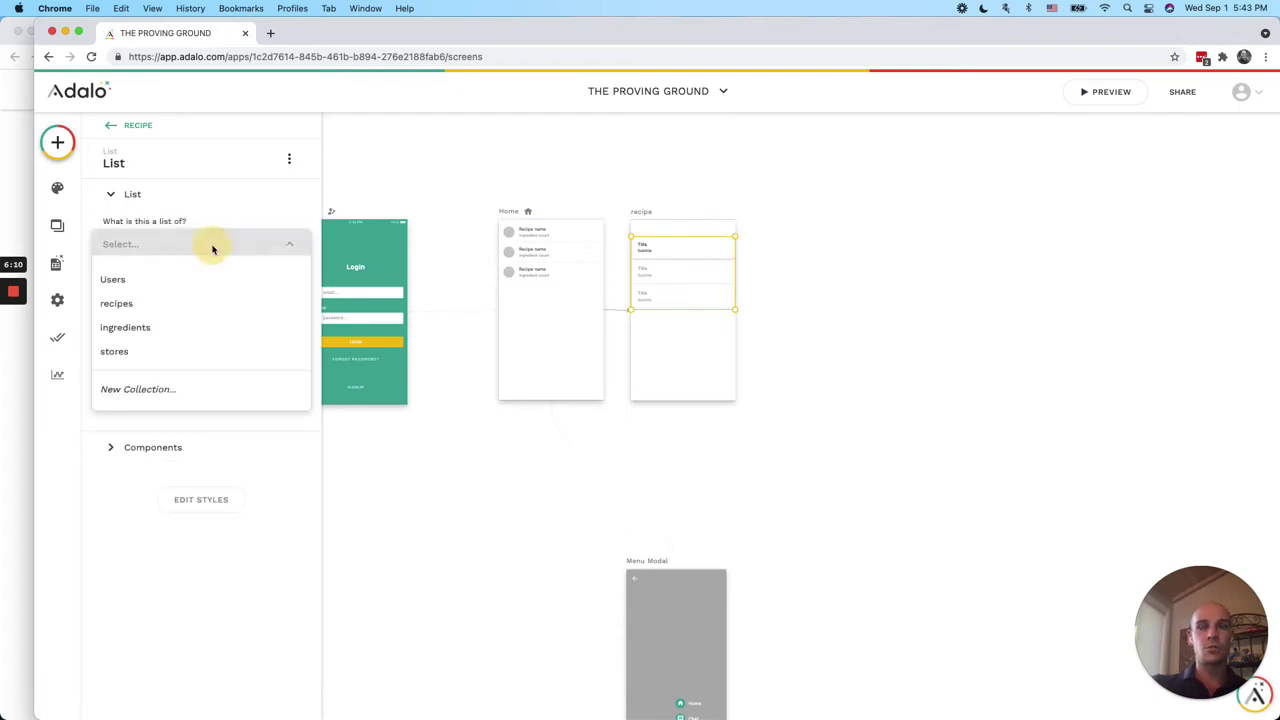
click(194, 331)
click(200, 300)
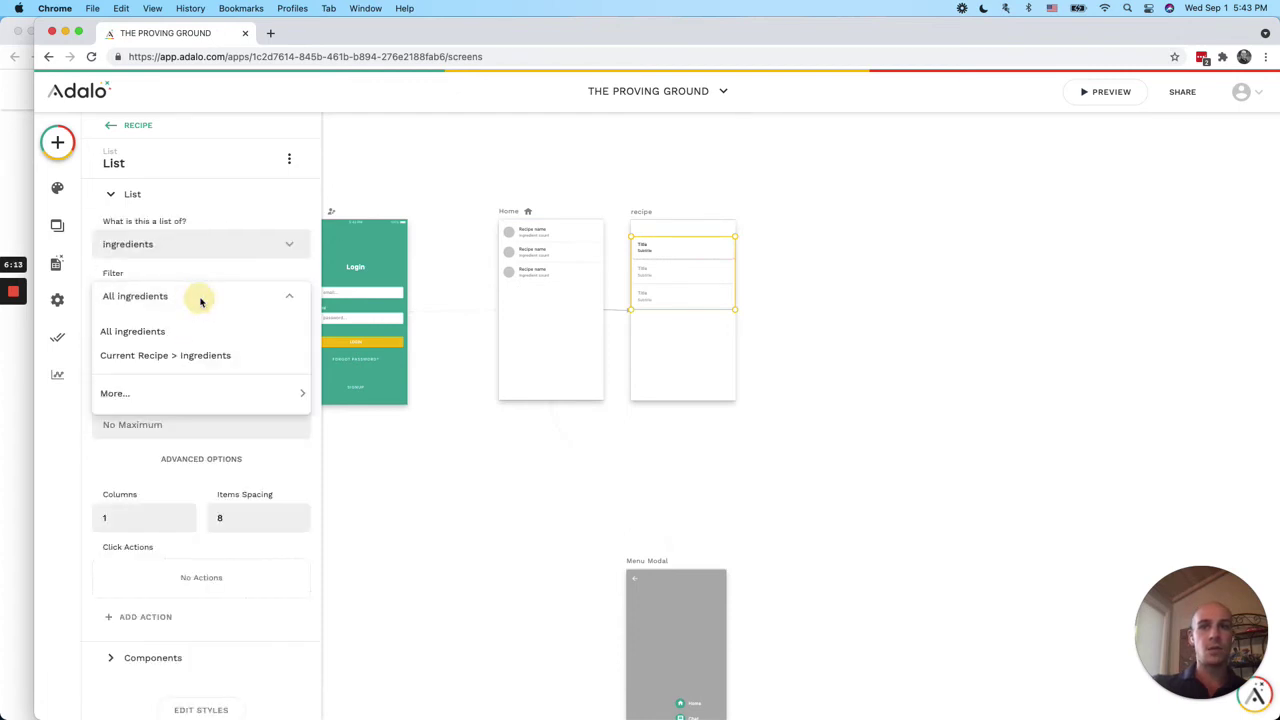
click(200, 358)
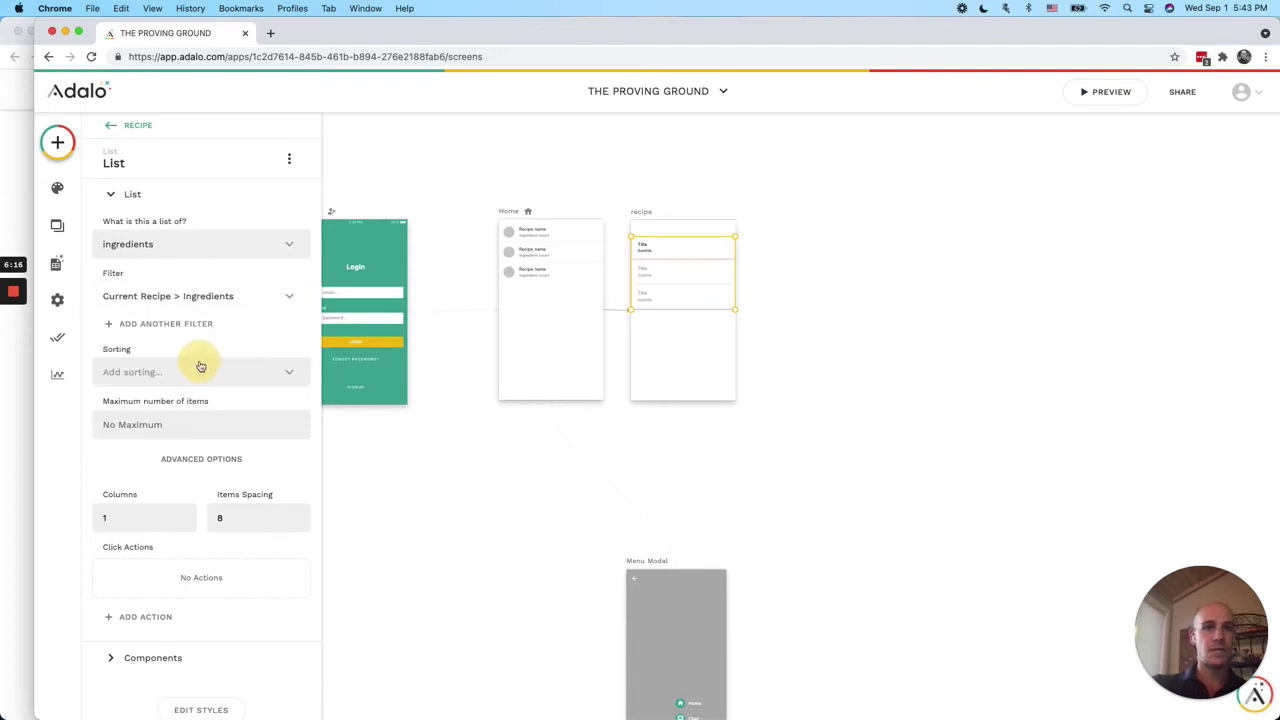
Replace the title text in the ingredients list with the current ingredient's name
click(643, 246)
click(415, 291)
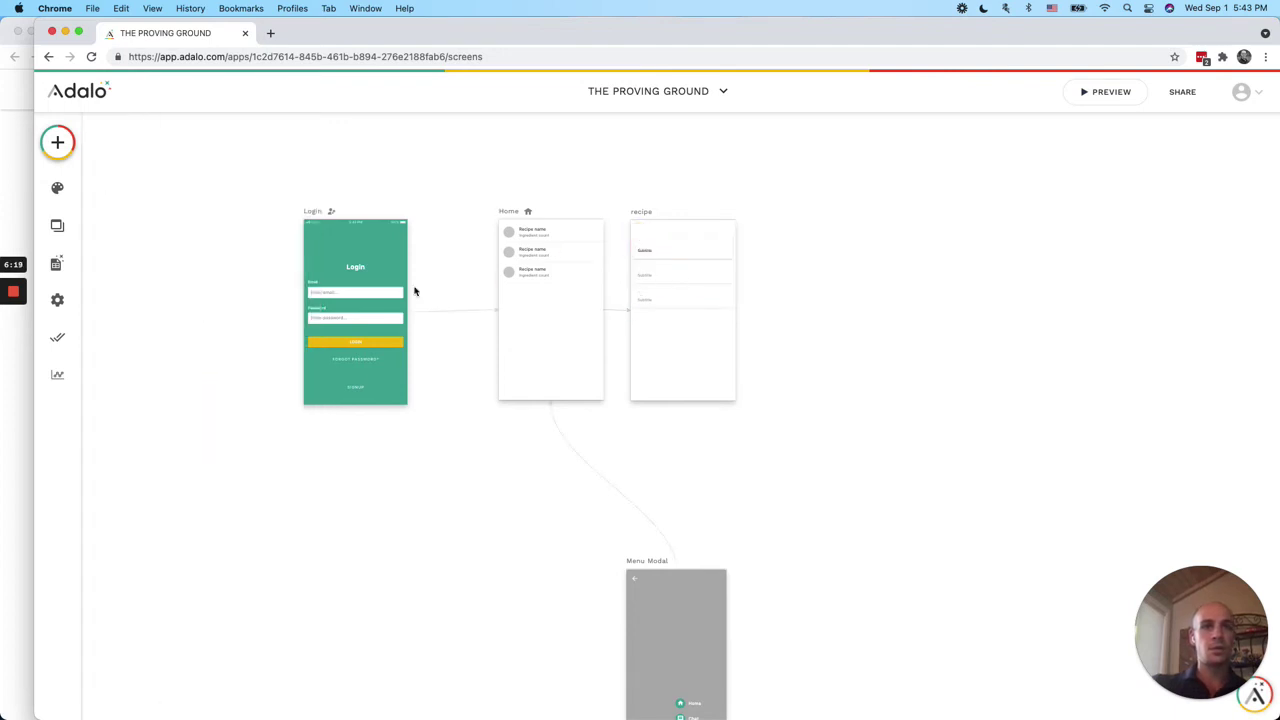
click(693, 252)
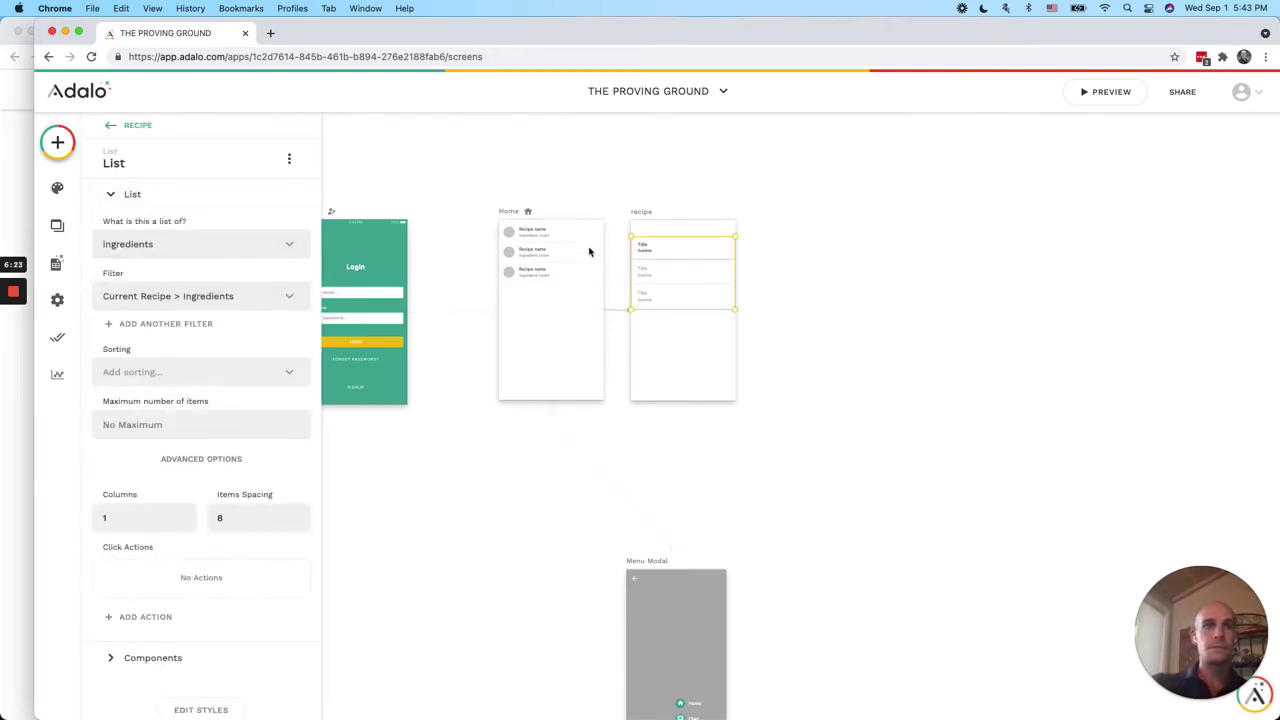
click(647, 247)
double_click(205, 231)
key(BackSpace)
click(103, 258)
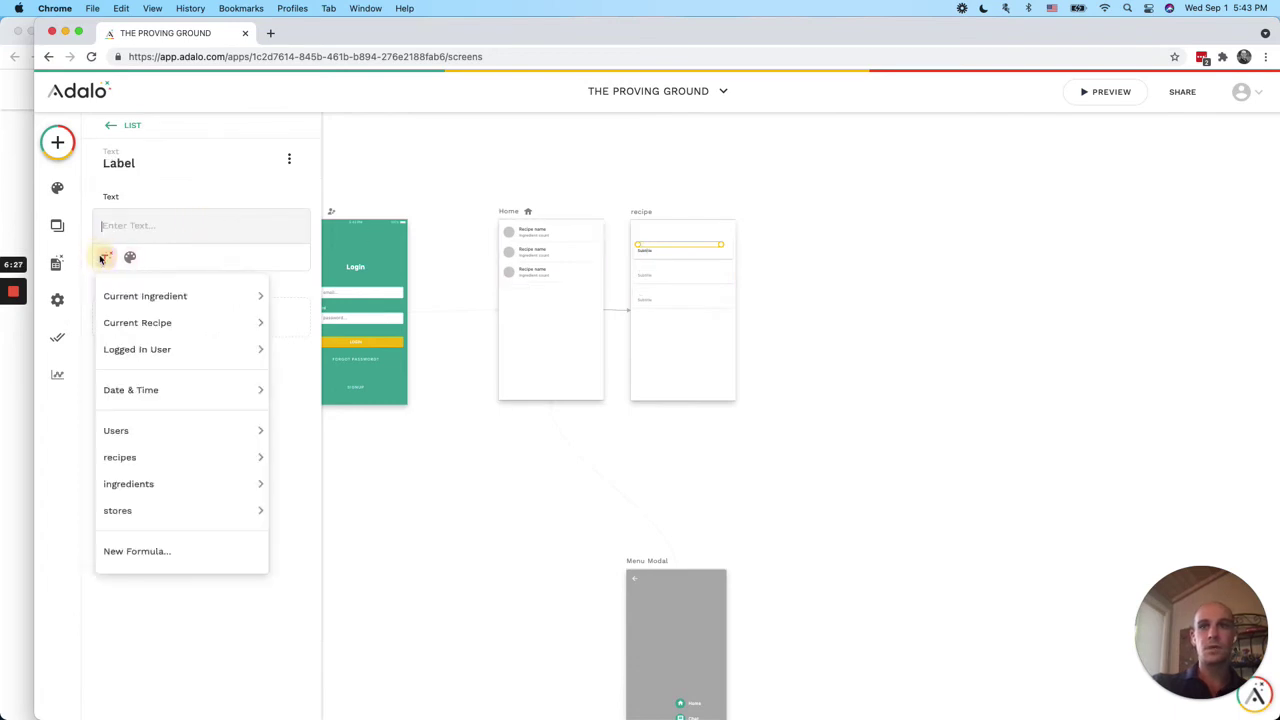
mouse_move(149, 294)
click(334, 292)
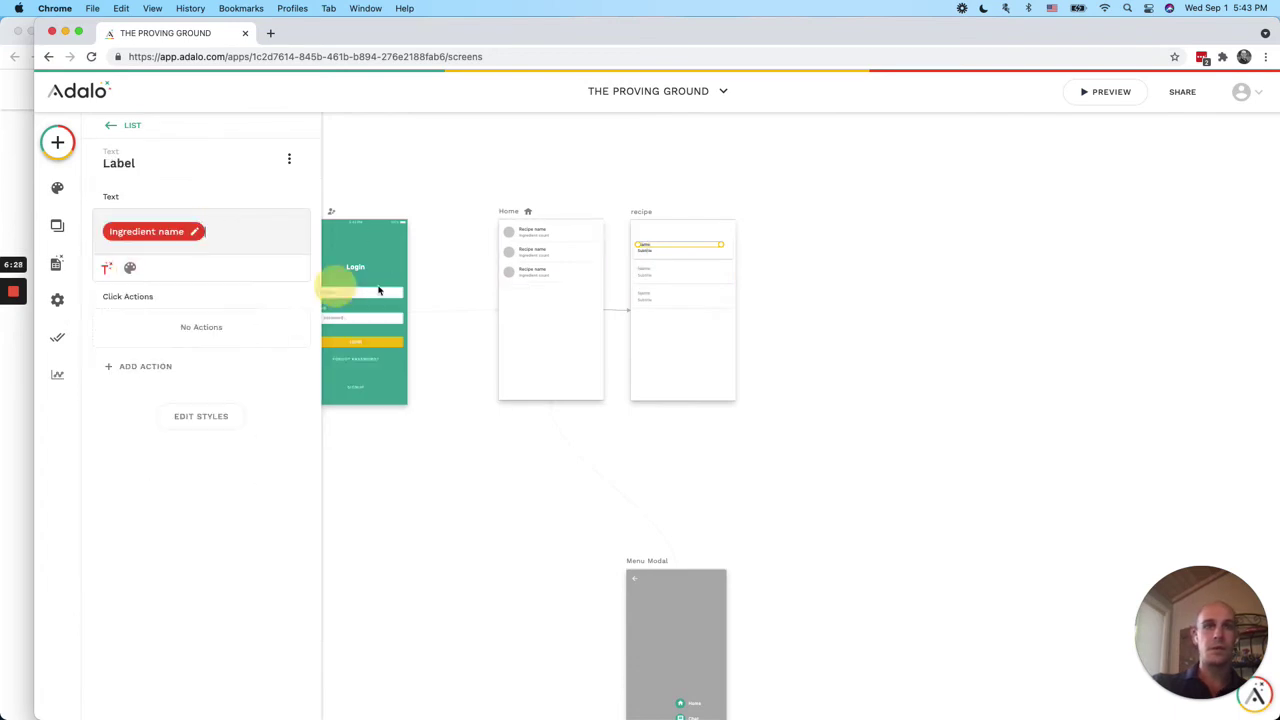
Delete the subtitle text from the ingredients list and stretch the list item taller to leave room below the name
click(647, 256)
click(649, 255)
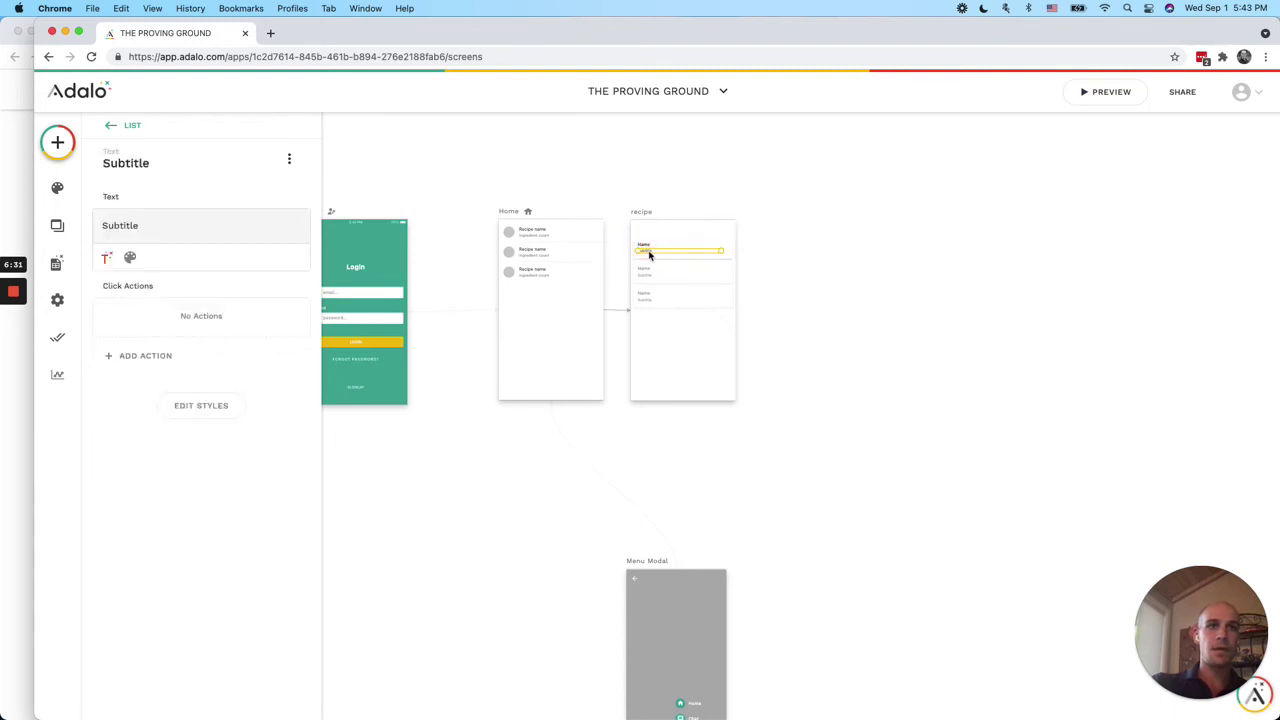
click(663, 254)
drag(663, 307, 663, 306)
click(838, 308)
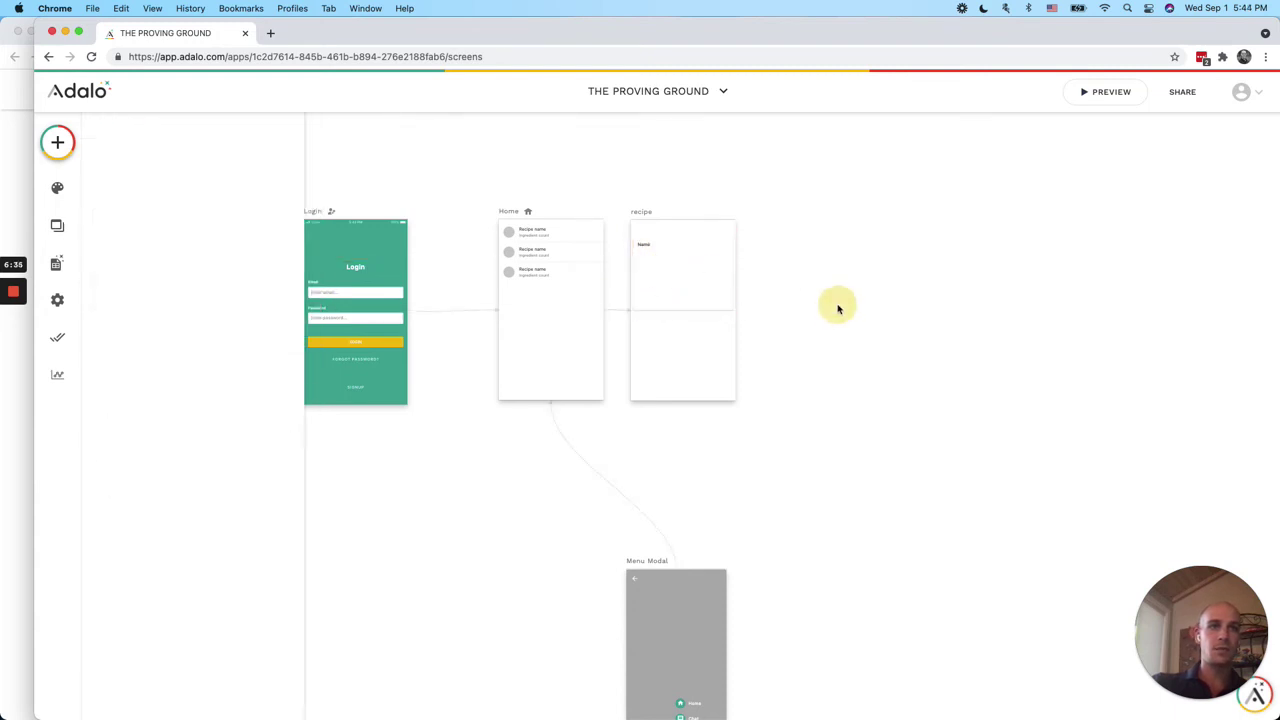
Add a second custom list inside the first item of the recipe screen's ingredients list, below the ingredient name
click(674, 316)
drag(676, 383, 676, 380)
scroll(688, 304, up, 5)
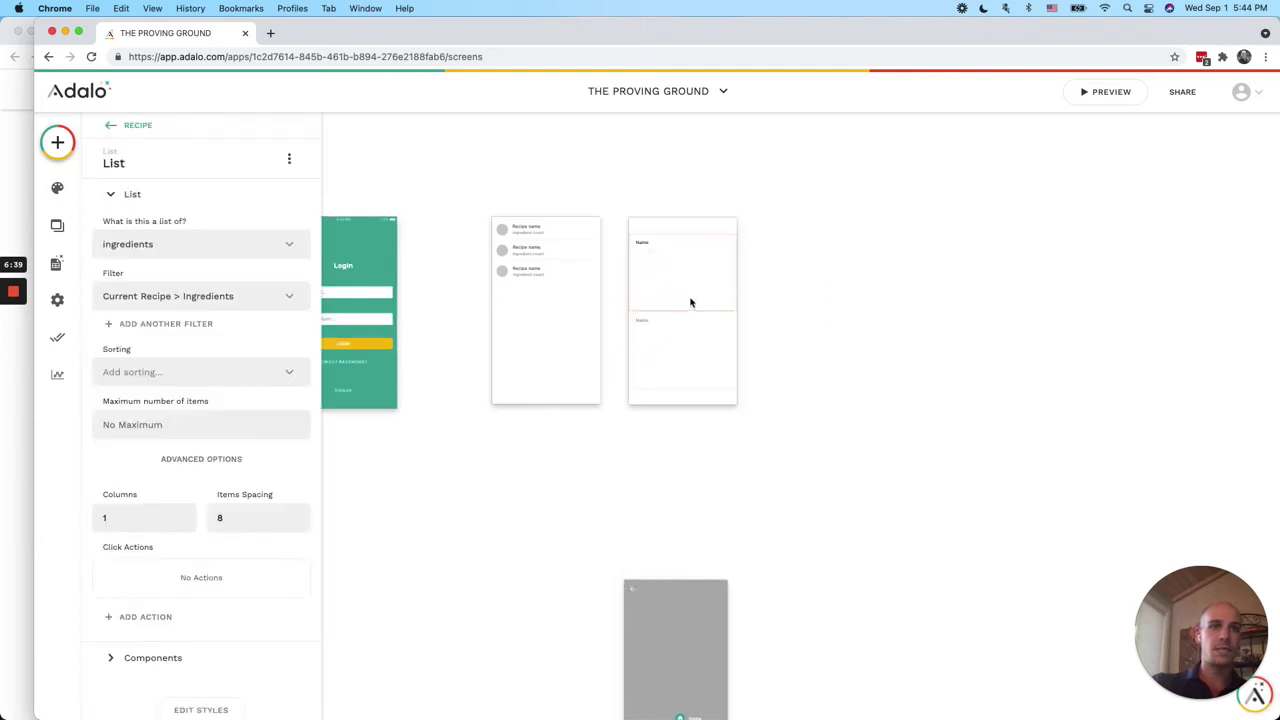
scroll(689, 301, up, 2)
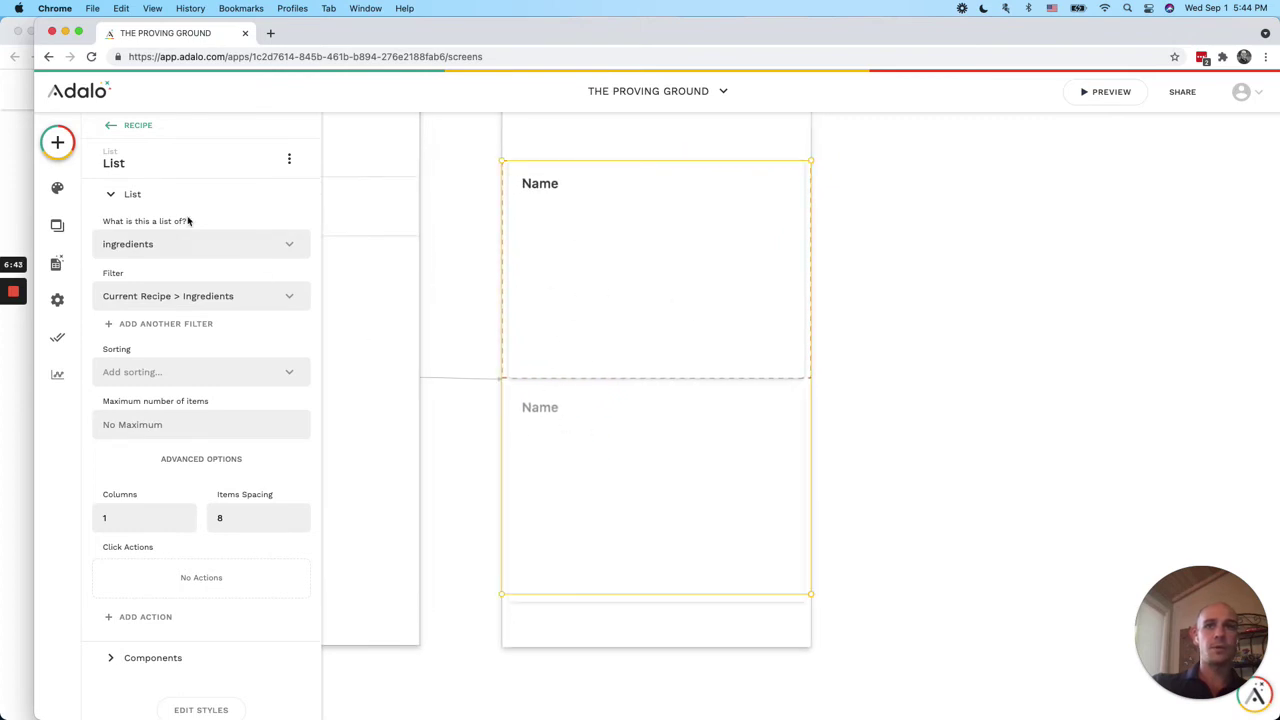
click(57, 142)
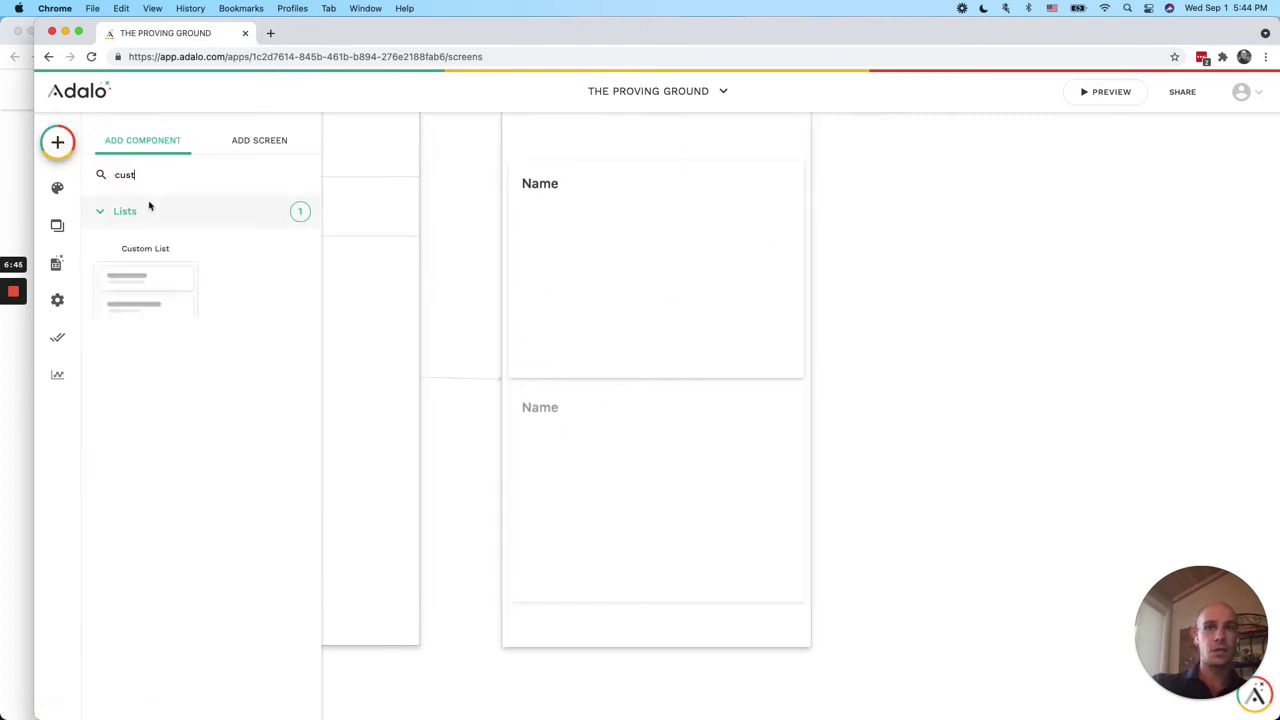
drag(134, 292, 660, 275)
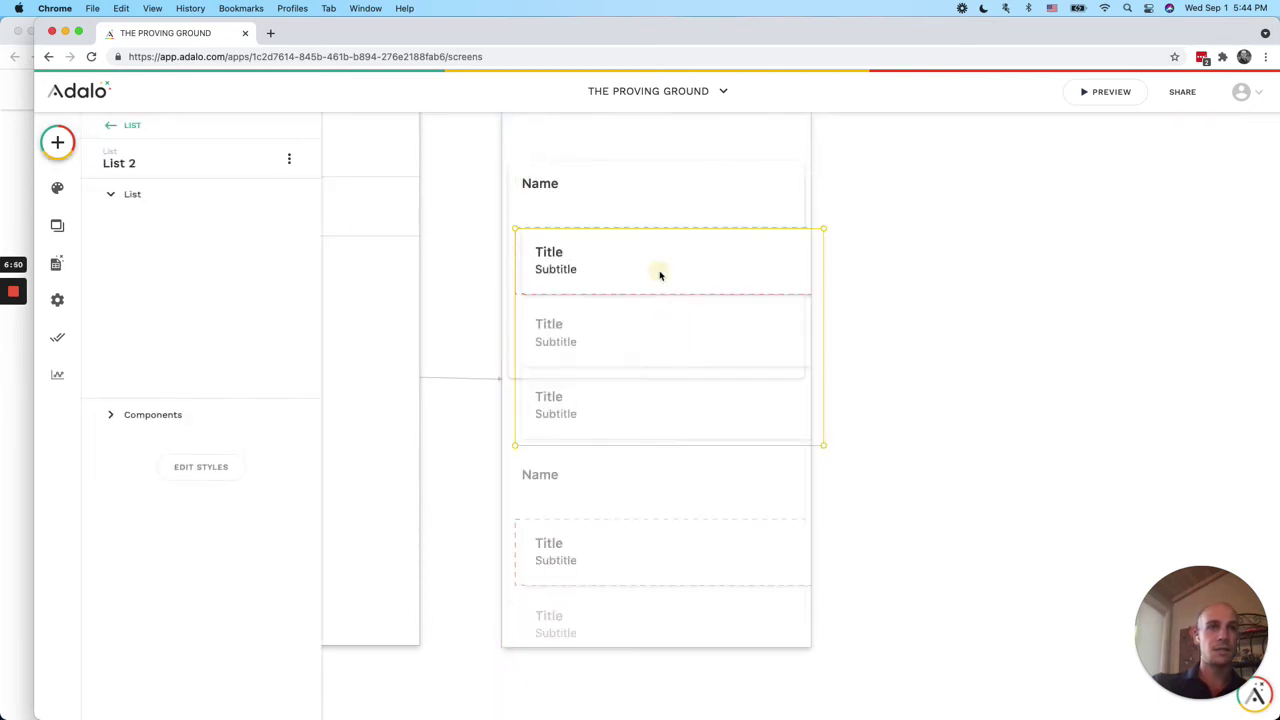
Narrow the nested list's item card and delete its subtitle text
click(825, 259)
click(817, 254)
drag(818, 254, 714, 265)
click(571, 277)
key(Delete)
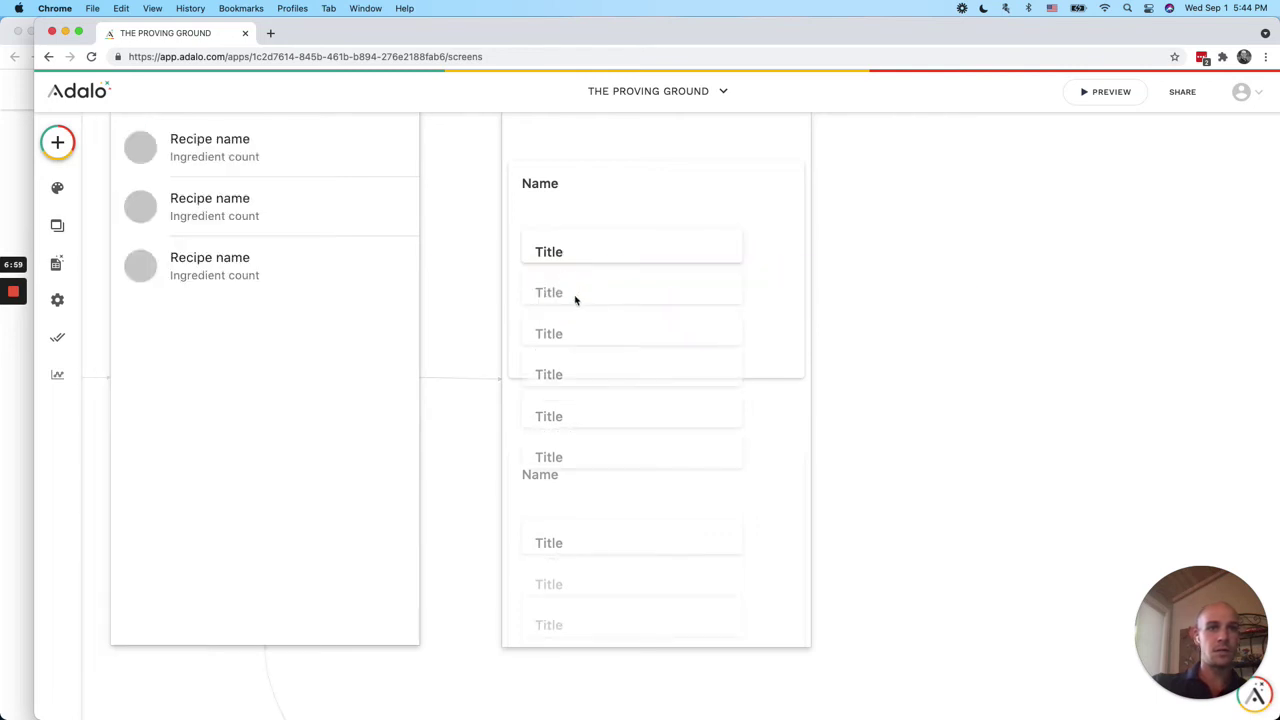
click(580, 271)
key(super+z)
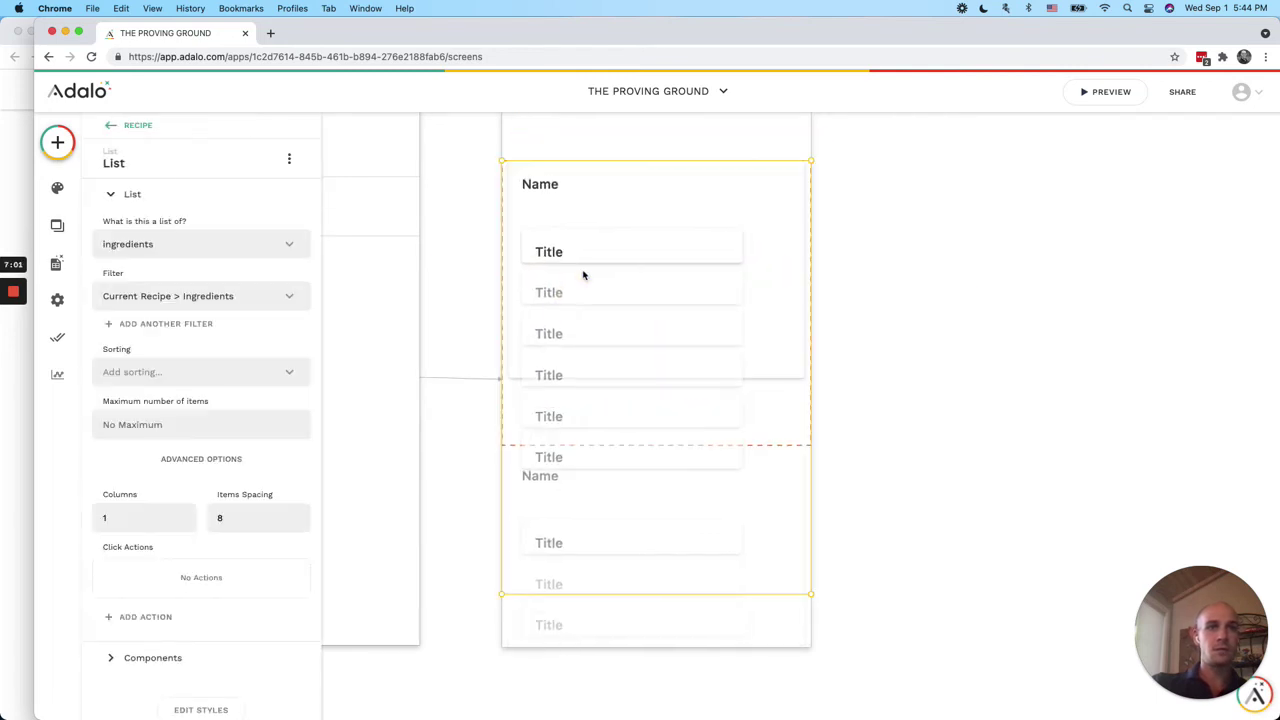
click(928, 211)
key(Delete)
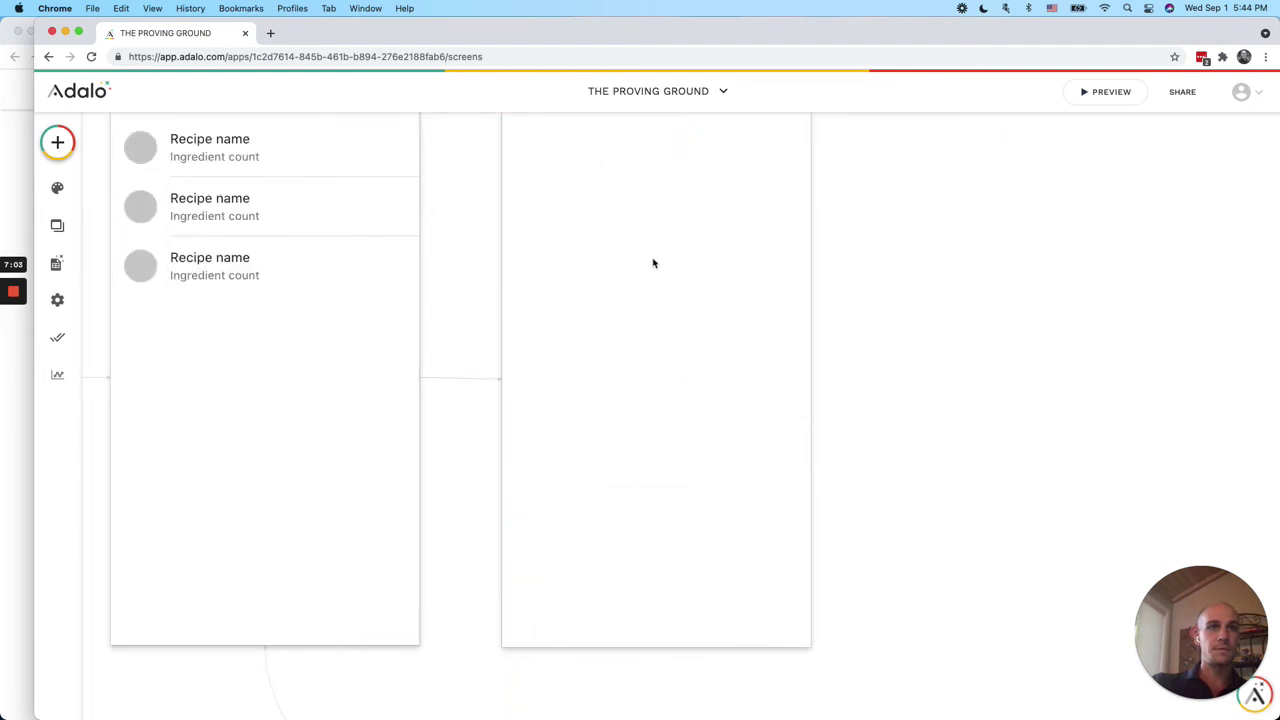
key(super+z)
key(super+z)
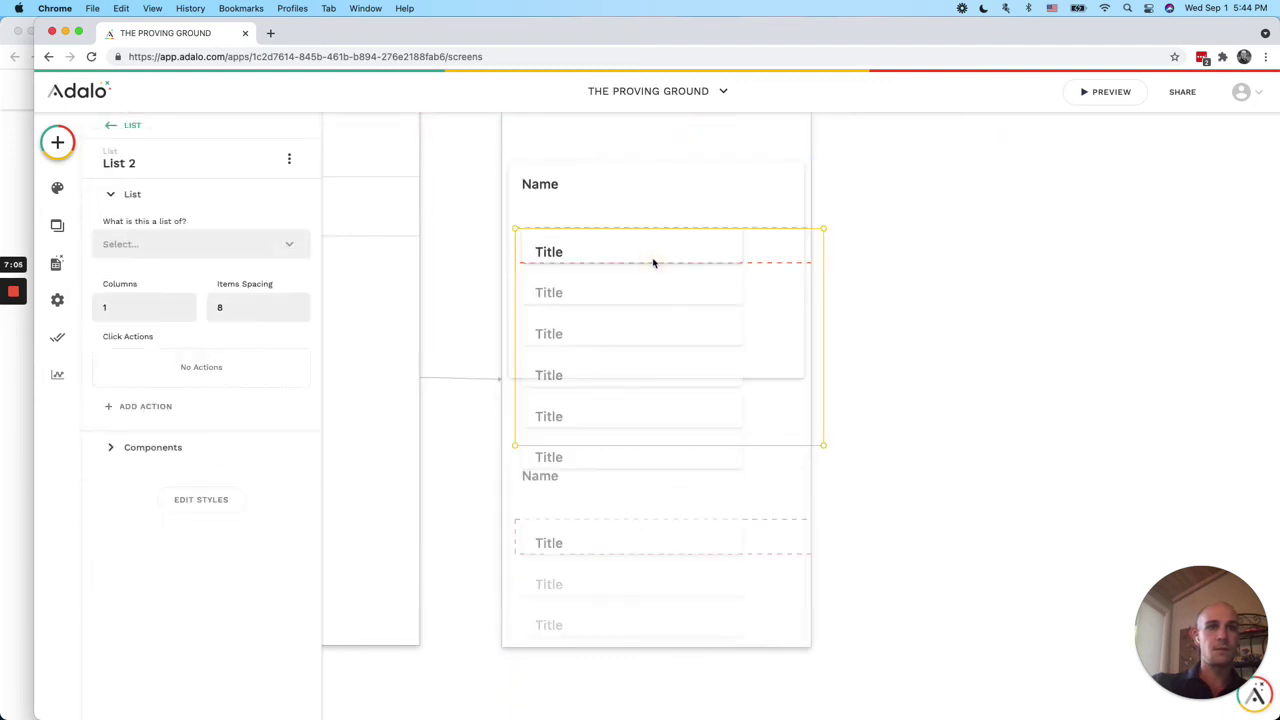
Narrow the nested list and its title text, and shorten the list so it fits inside the ingredient item
click(558, 254)
drag(782, 254, 718, 254)
click(718, 333)
drag(822, 318, 762, 320)
drag(717, 445, 568, 321)
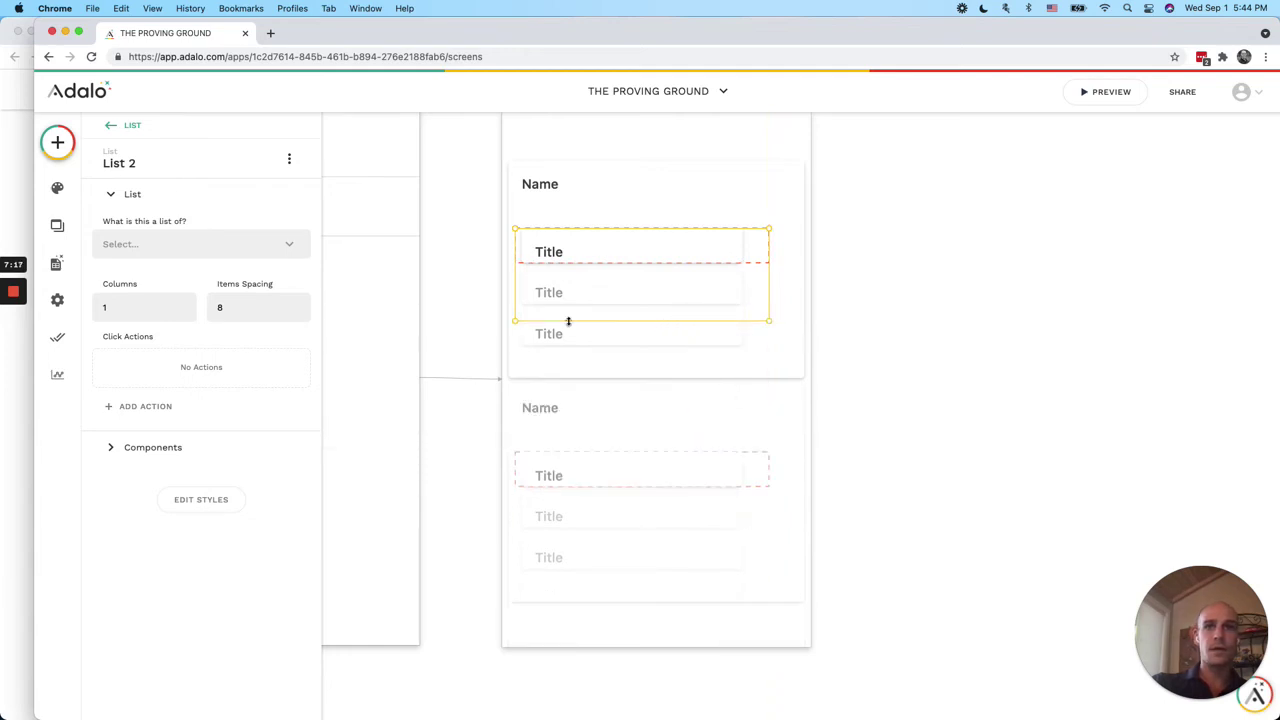
Make the nested list show stores, filtered to Current Recipe > Ingredients > Stores
click(172, 242)
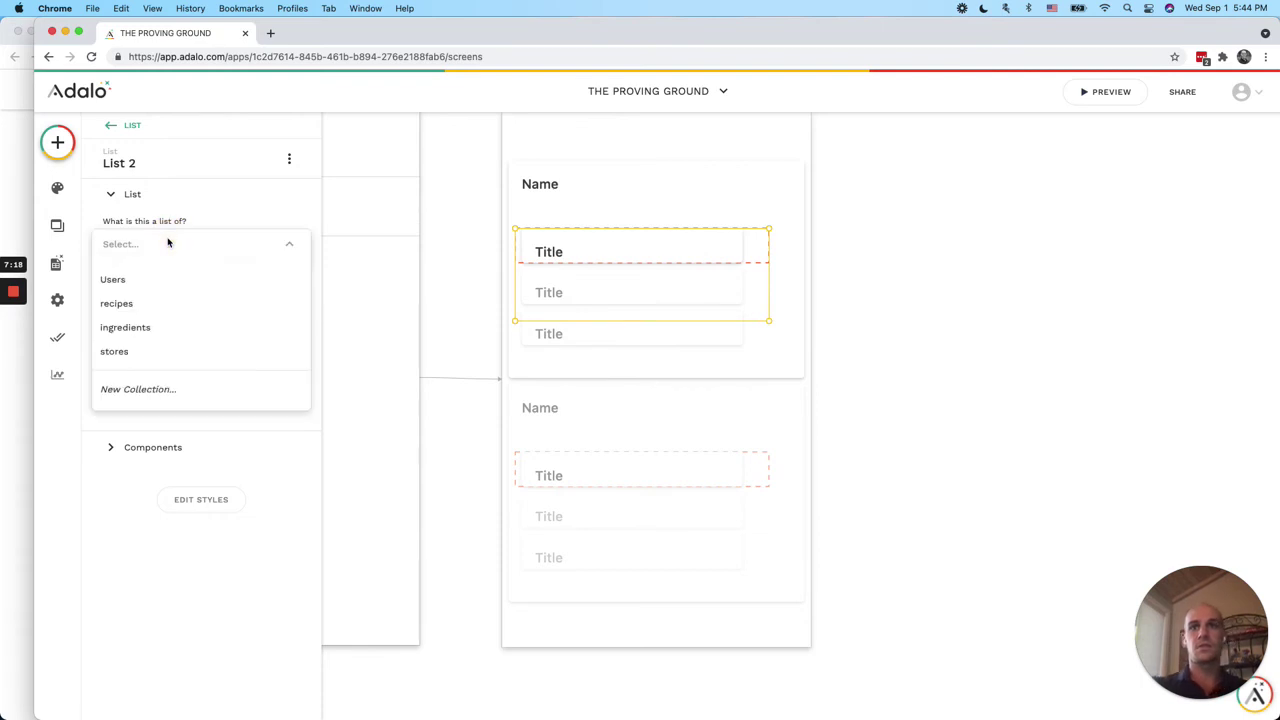
click(154, 356)
click(181, 300)
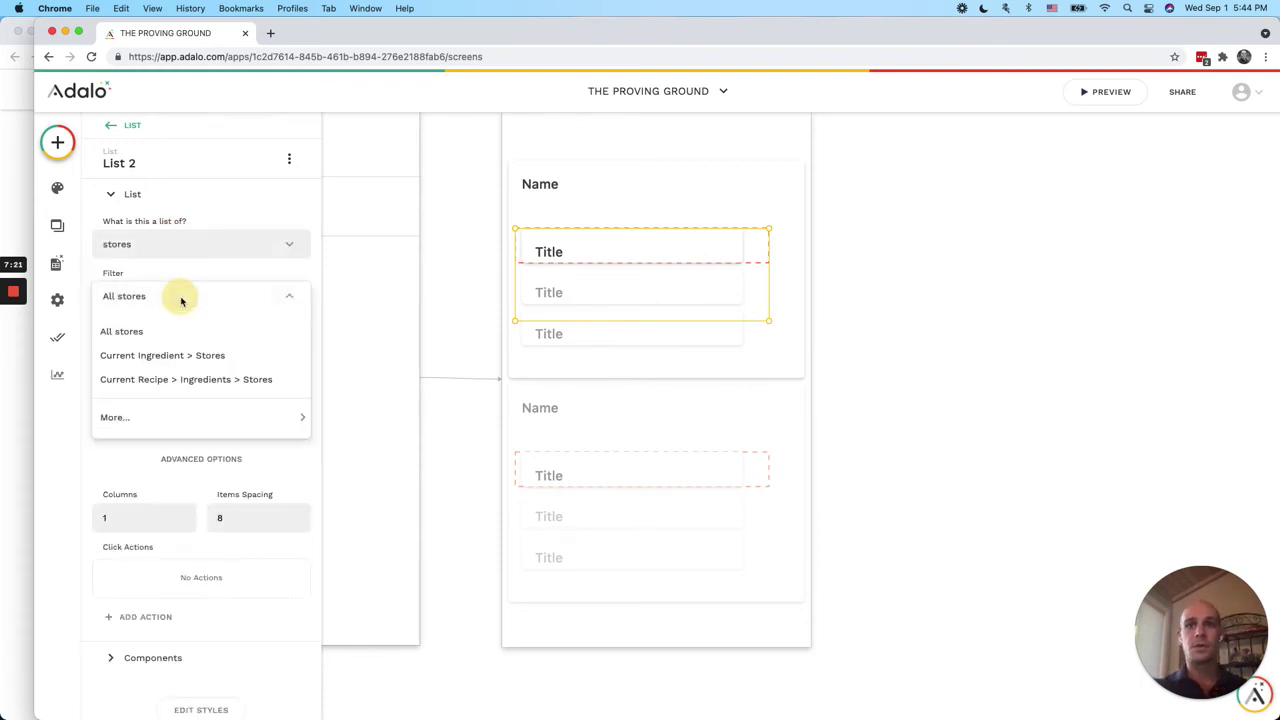
click(187, 381)
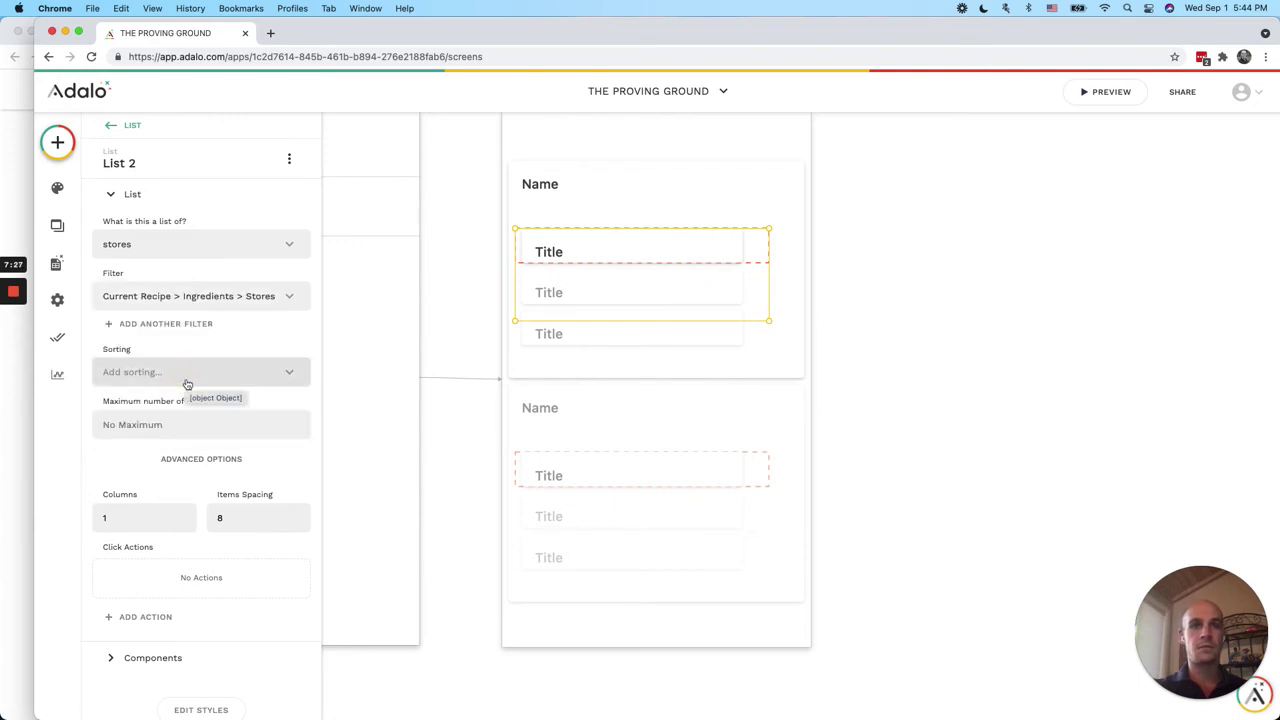
Move the ingredients list, with its nested store list, up to the recipe screen's upper edge
click(459, 299)
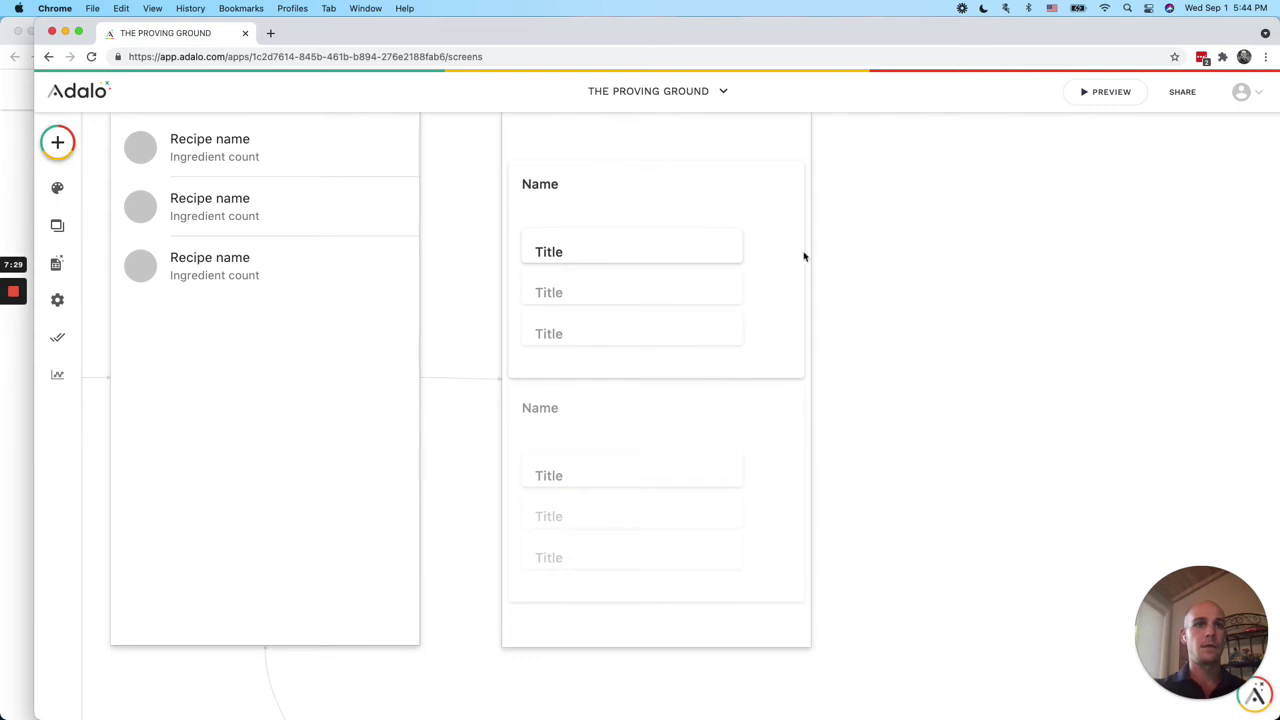
scroll(763, 220, up, 4)
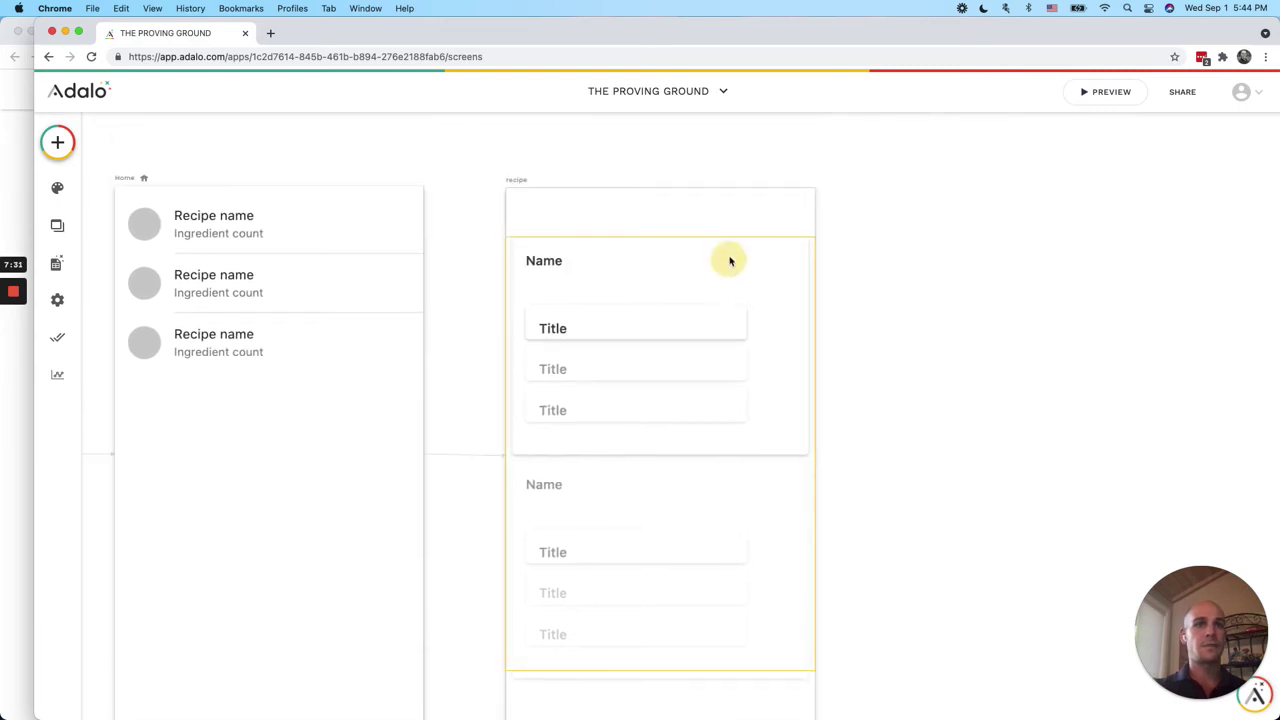
click(729, 220)
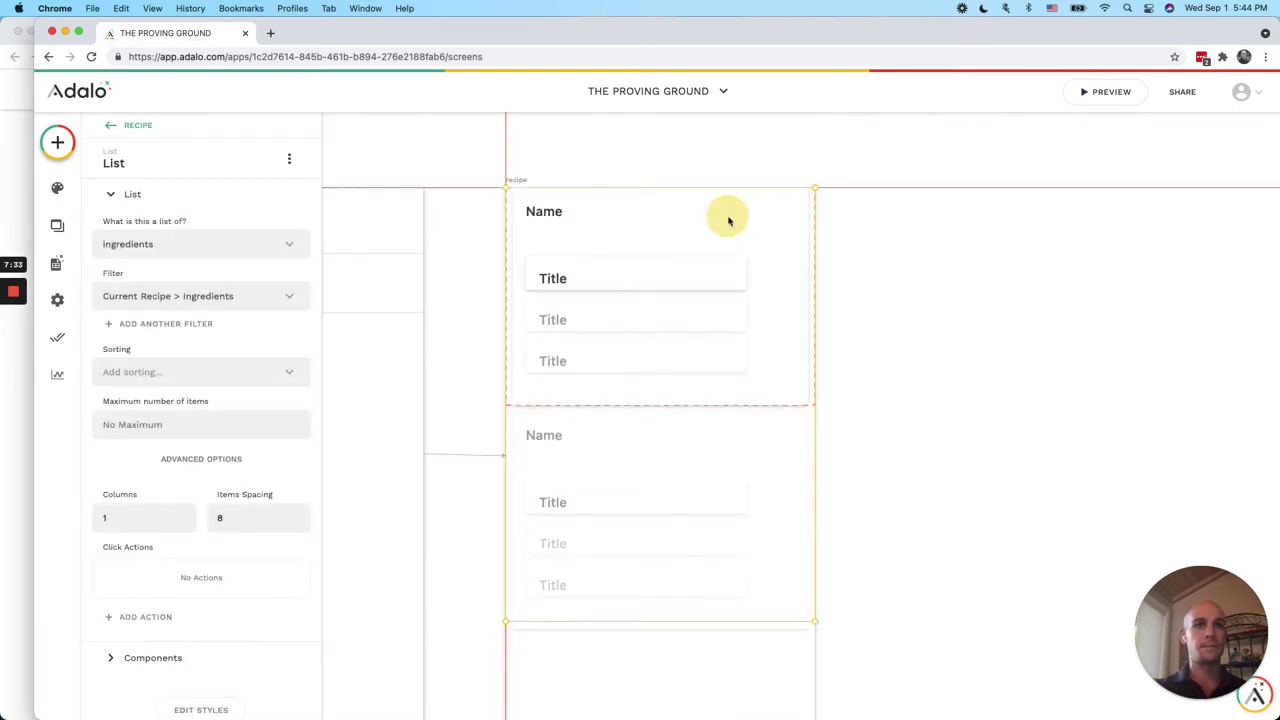
Preview the app and check the store lists under each ingredient of the taco salad recipe
click(1123, 97)
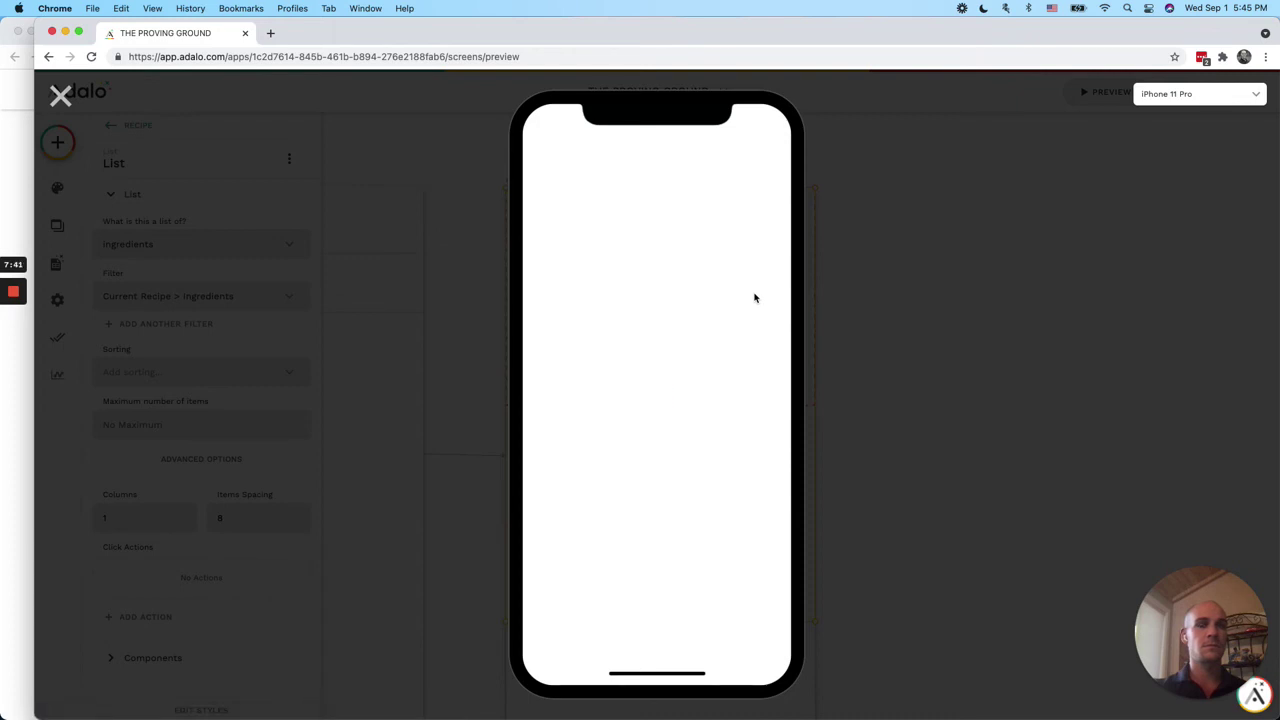
click(666, 240)
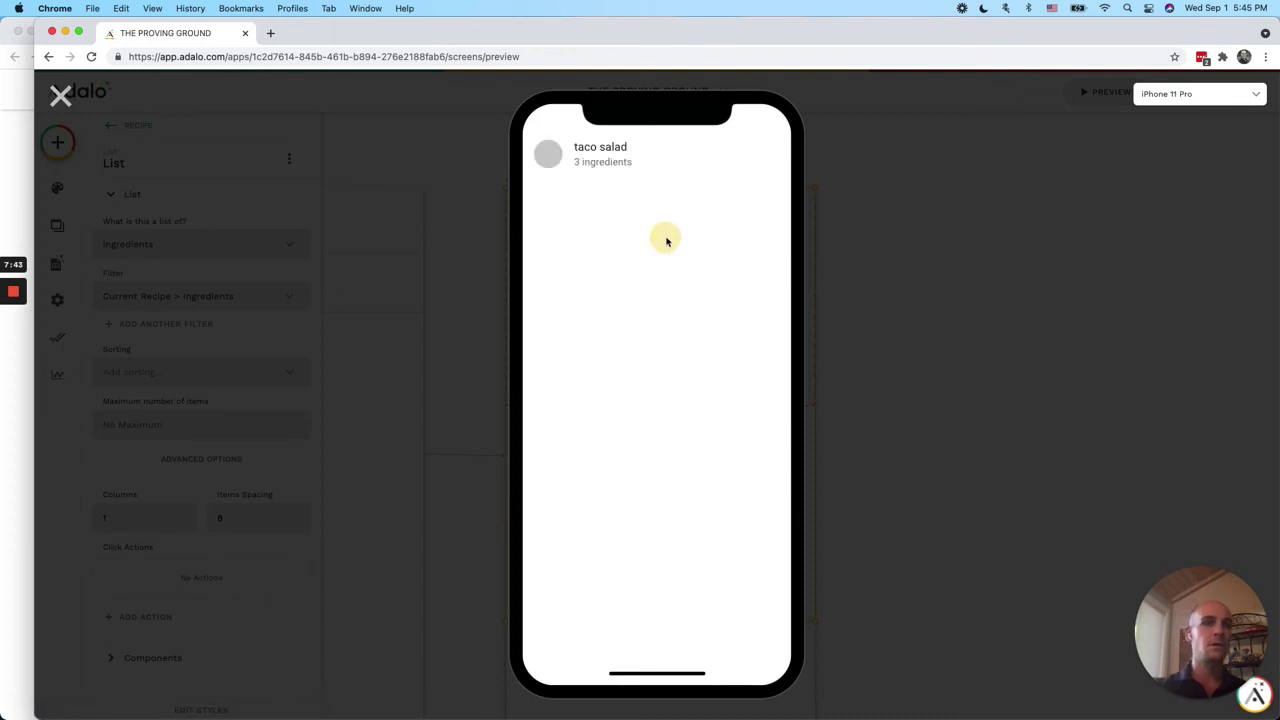
click(605, 166)
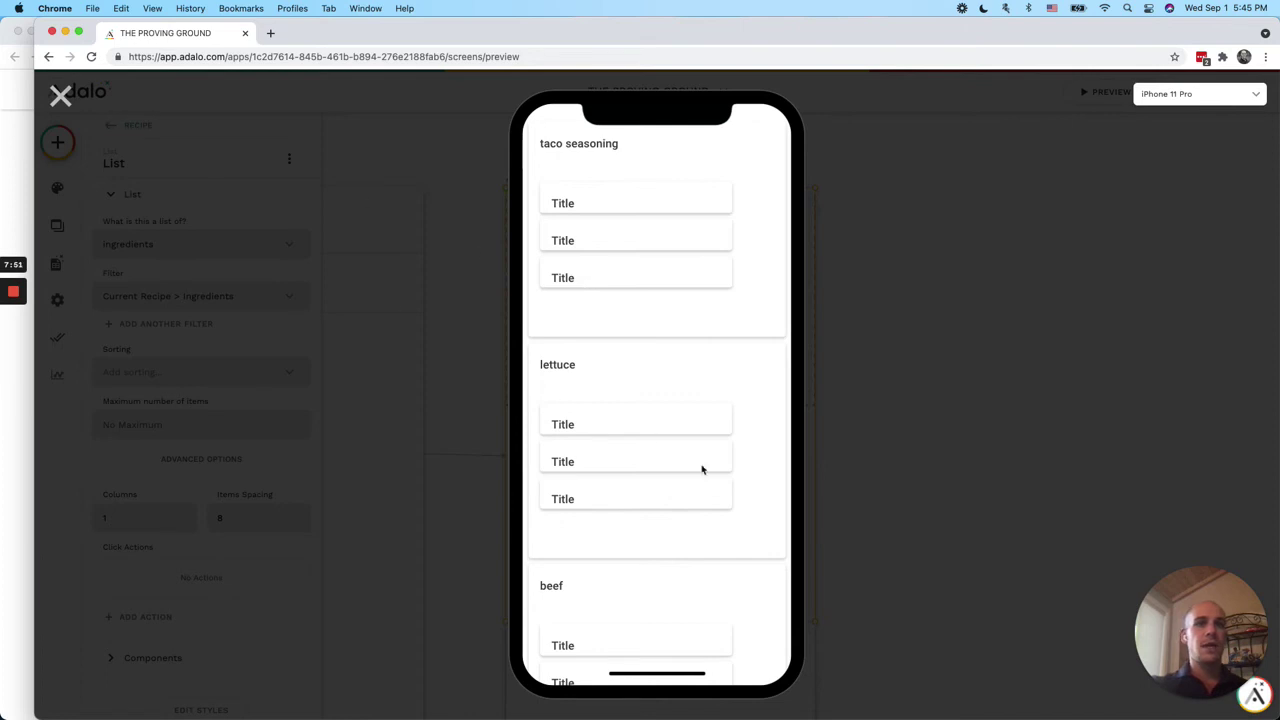
scroll(702, 469, down, 3)
click(58, 95)
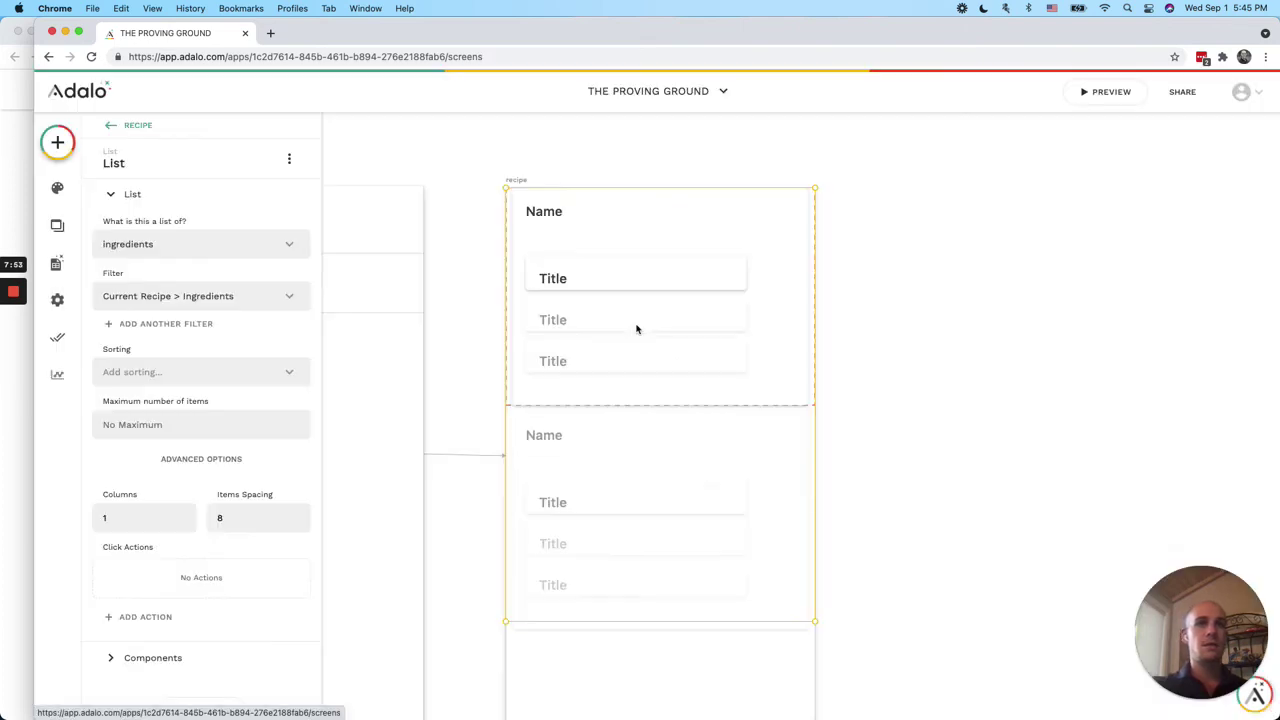
Replace the title text in the nested stores list with Current Store > Name
click(558, 285)
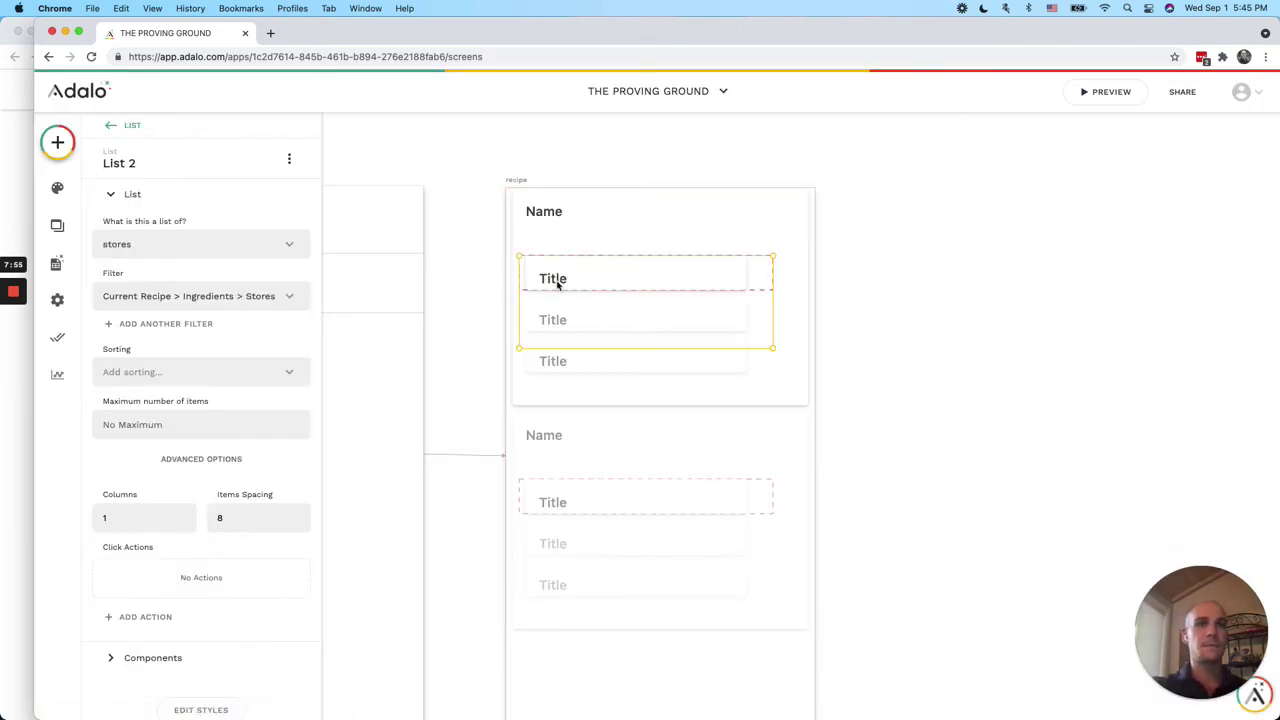
click(558, 285)
double_click(165, 222)
key(BackSpace)
click(106, 257)
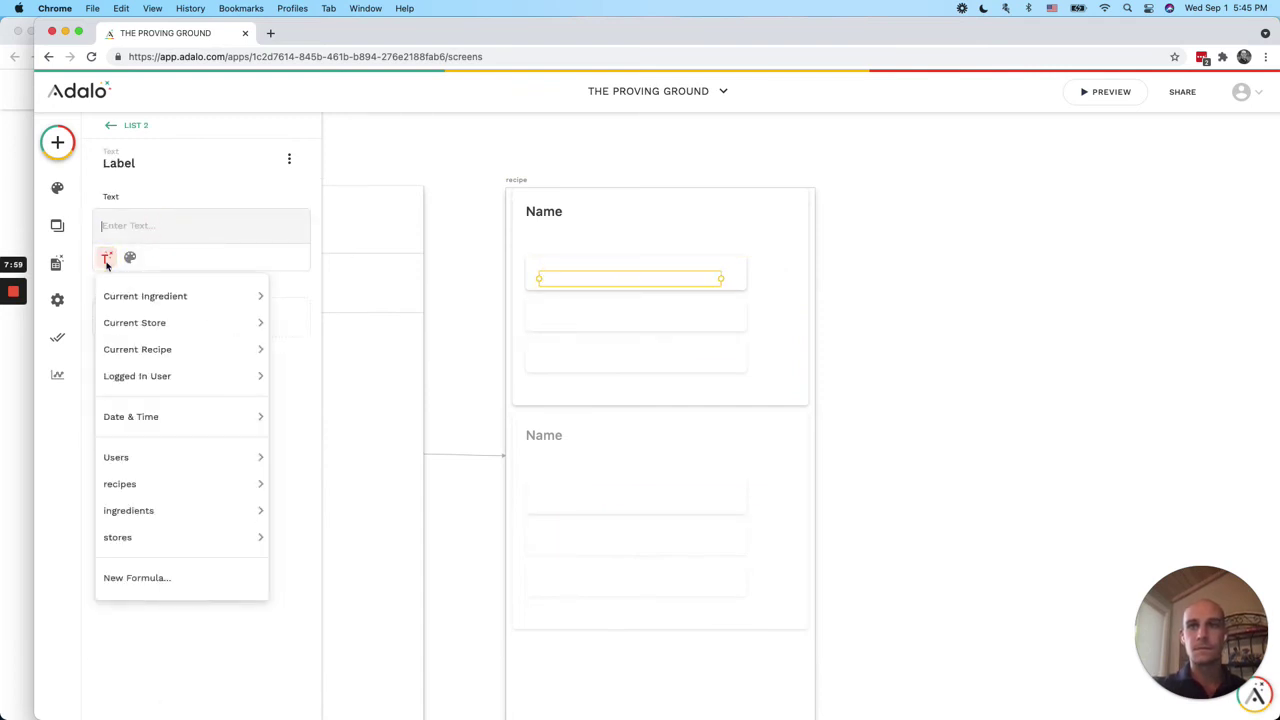
mouse_move(124, 294)
mouse_move(237, 328)
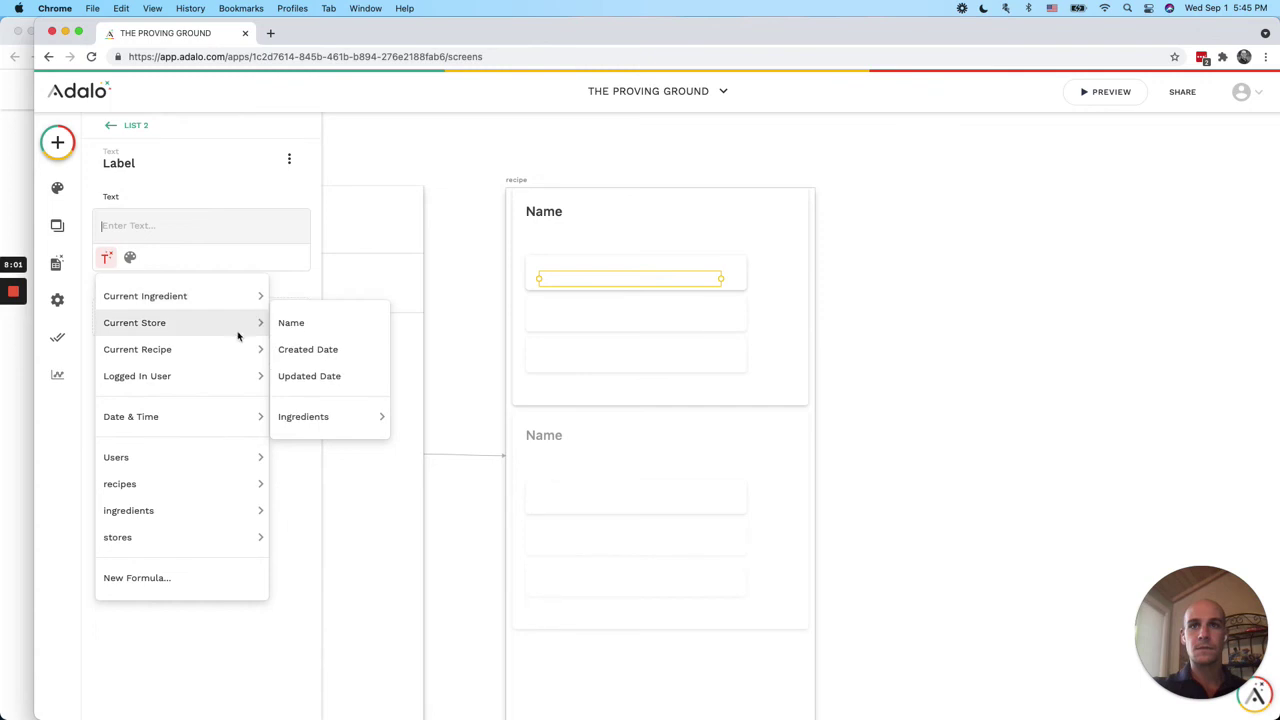
click(297, 323)
click(884, 313)
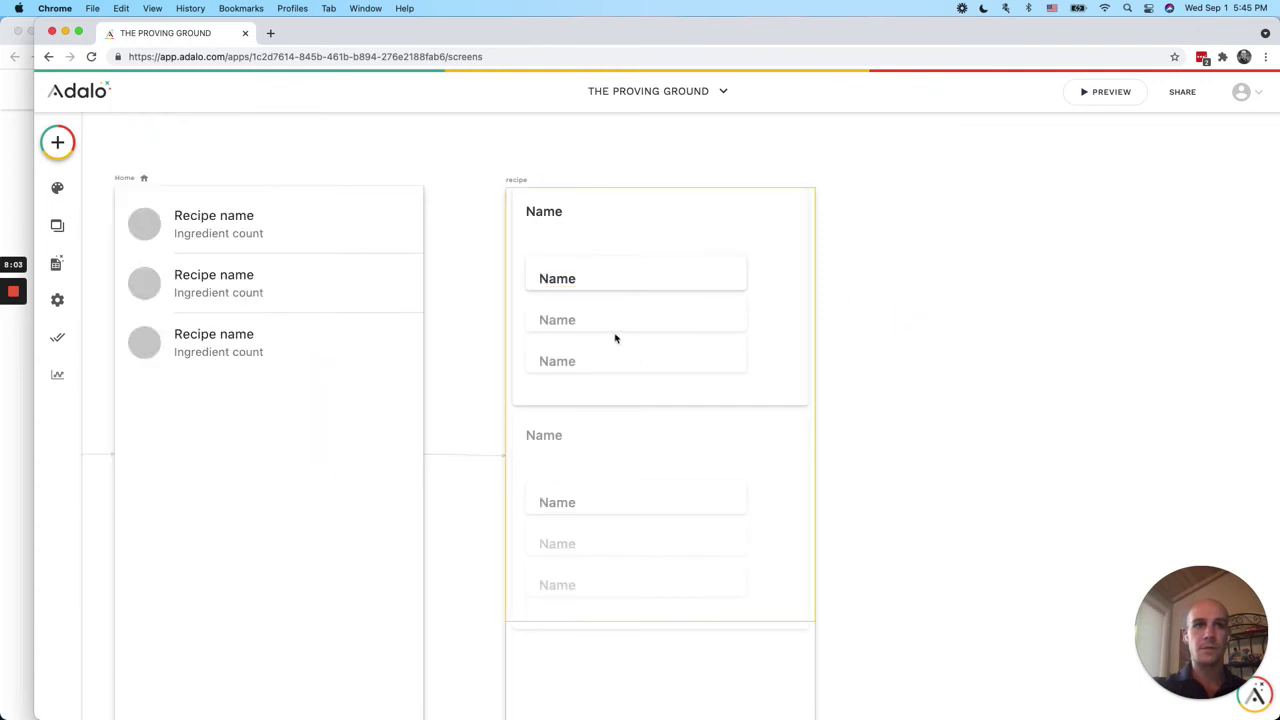
Check the ingredients list's filter and set the nested stores list's filter to Current Ingredient > Stores
click(606, 316)
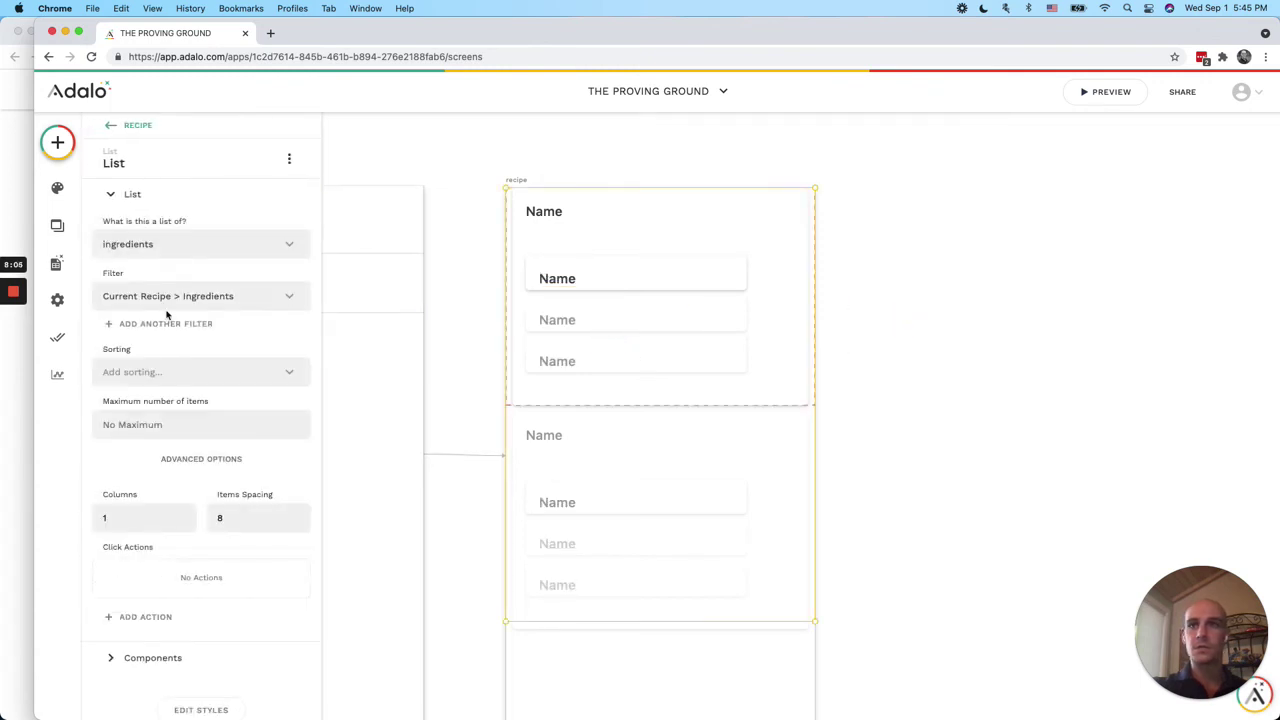
click(966, 247)
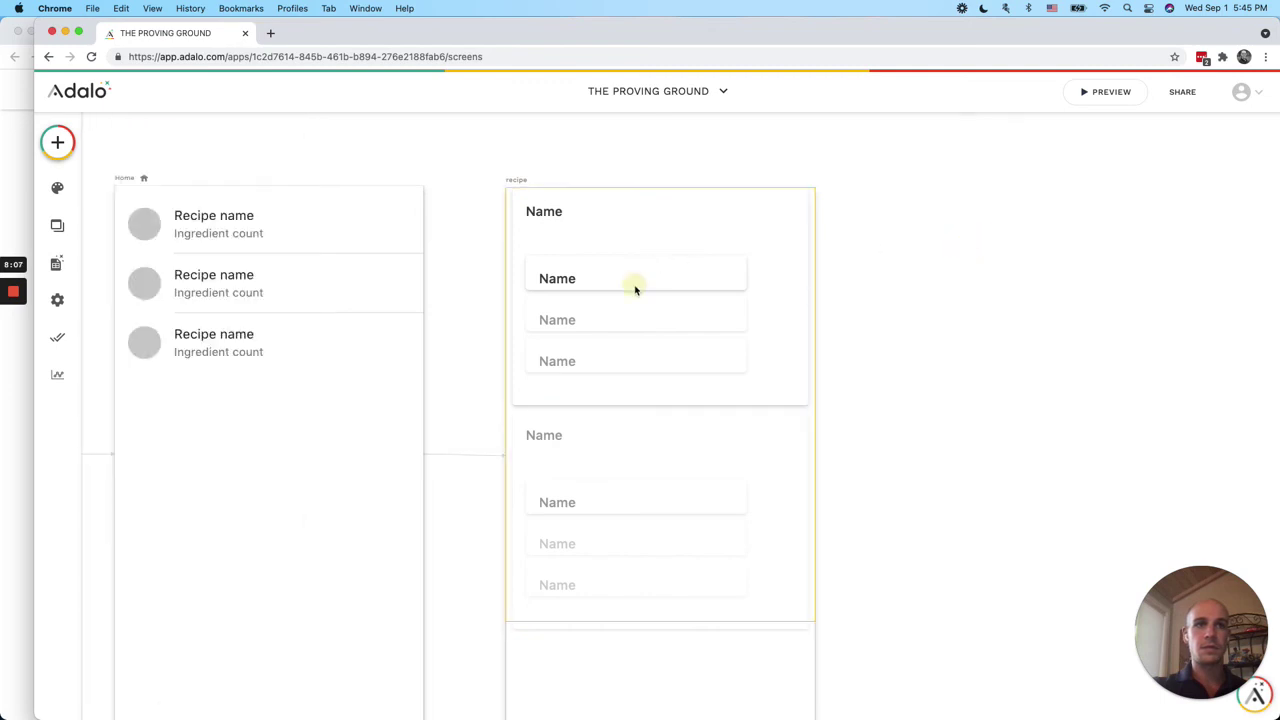
click(634, 286)
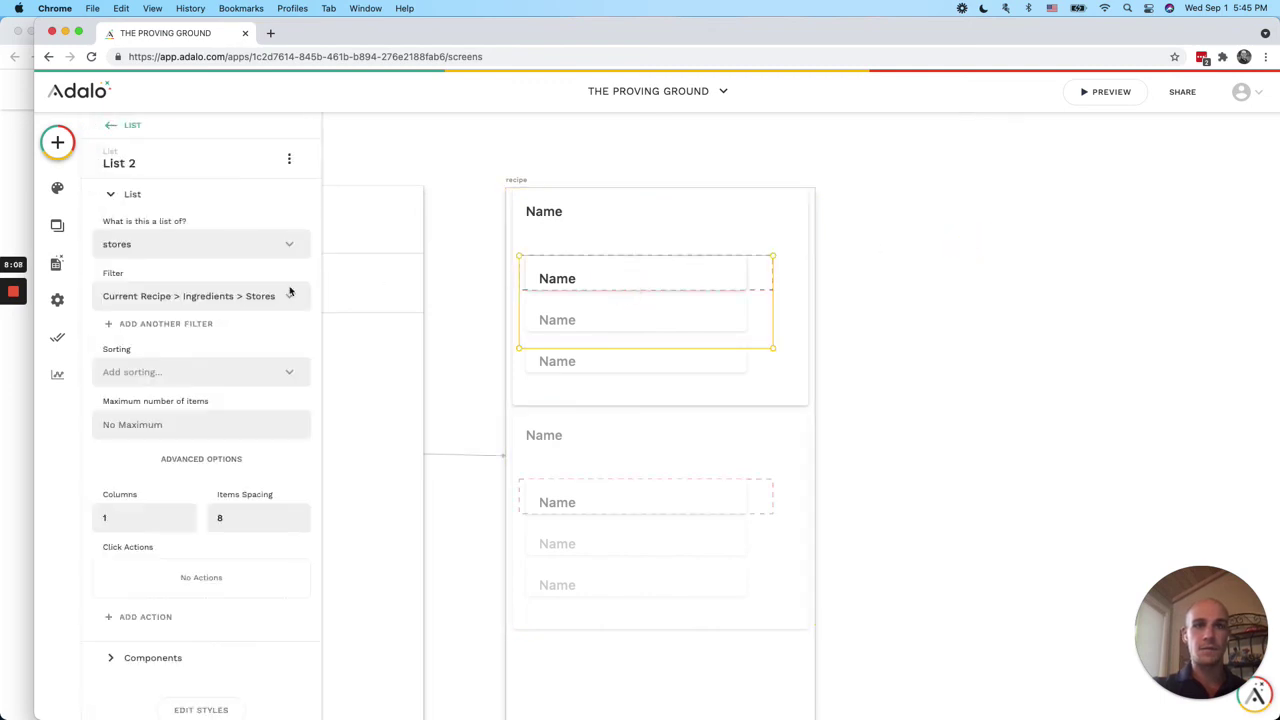
click(234, 296)
click(226, 356)
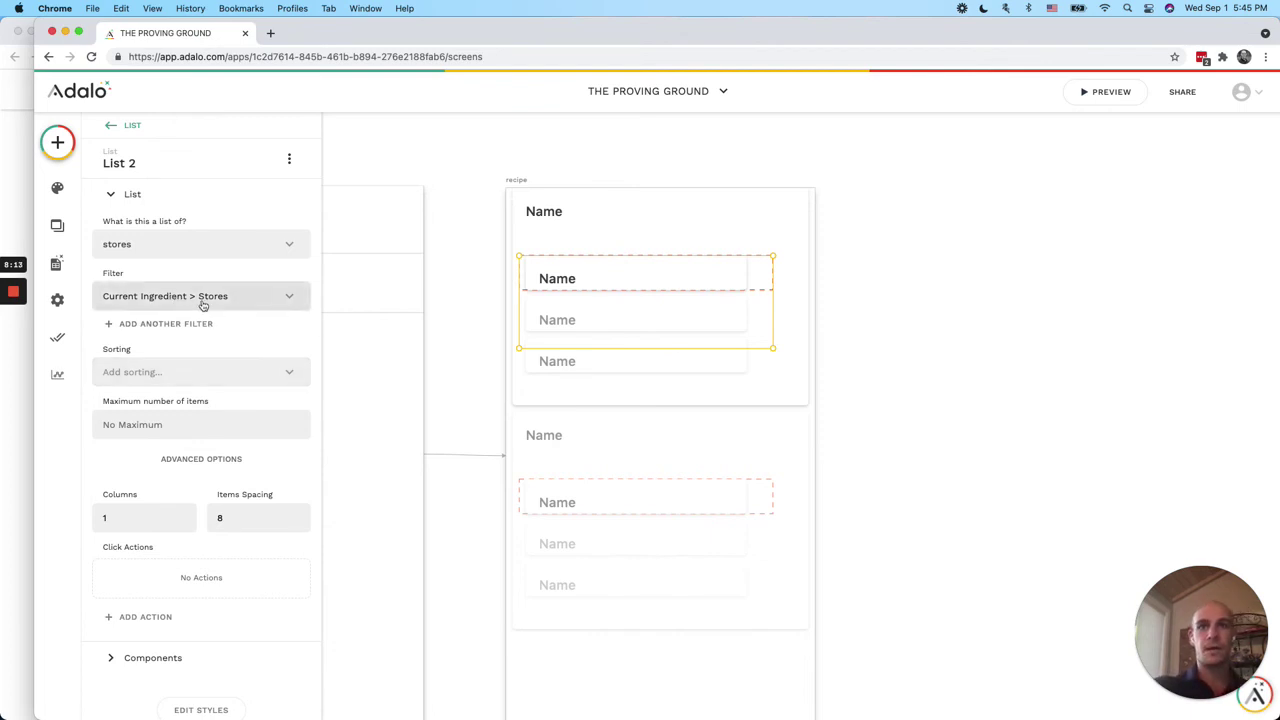
click(269, 300)
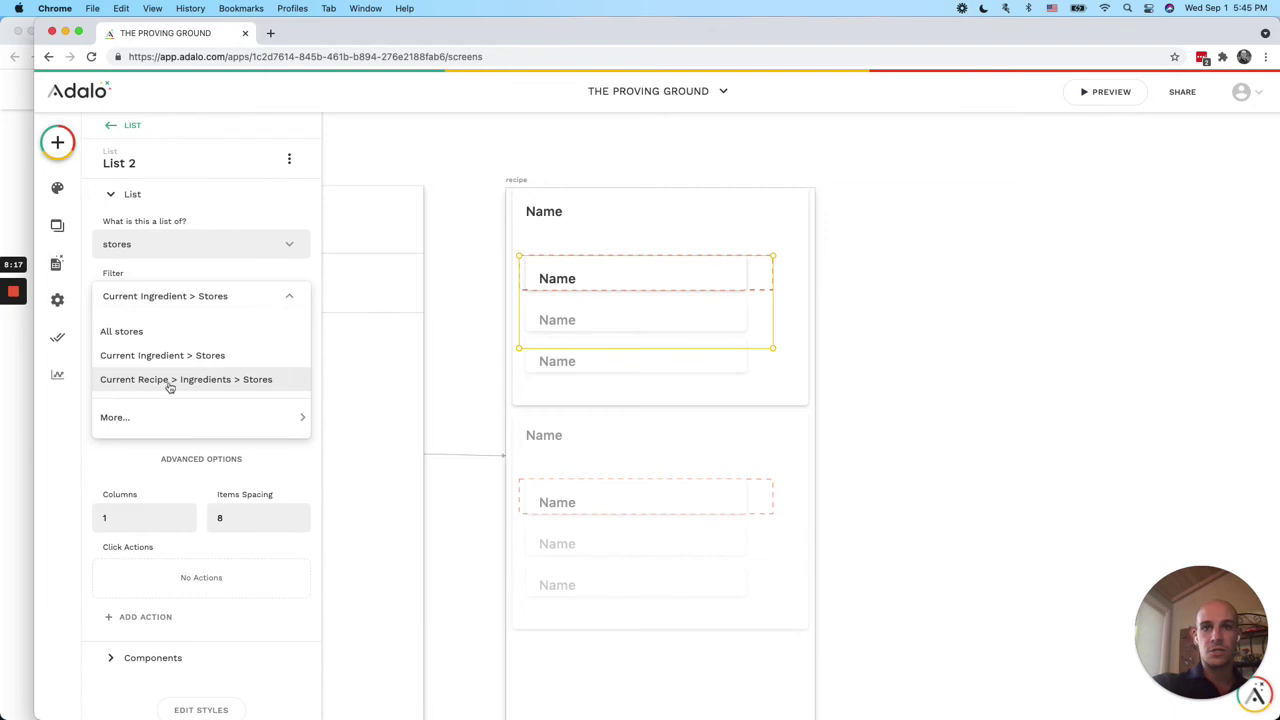
click(251, 356)
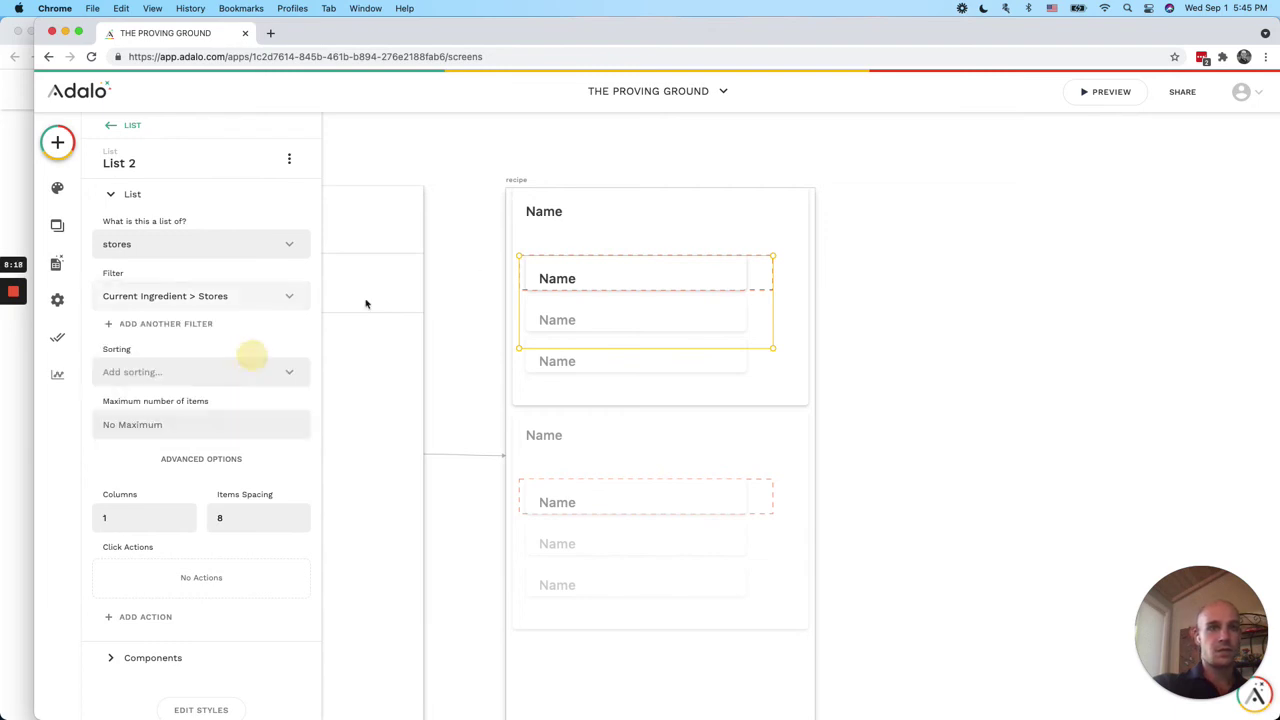
click(481, 266)
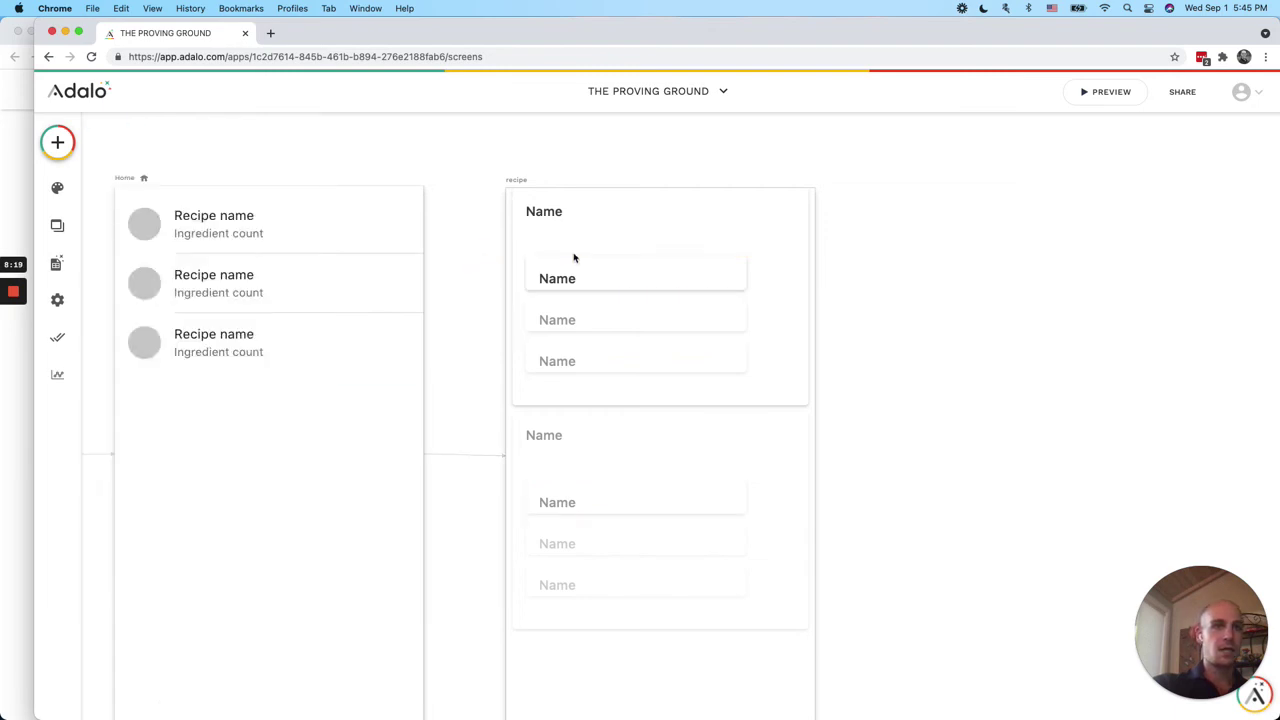
Preview the app again and examine which stores are listed for each taco salad ingredient
click(1084, 94)
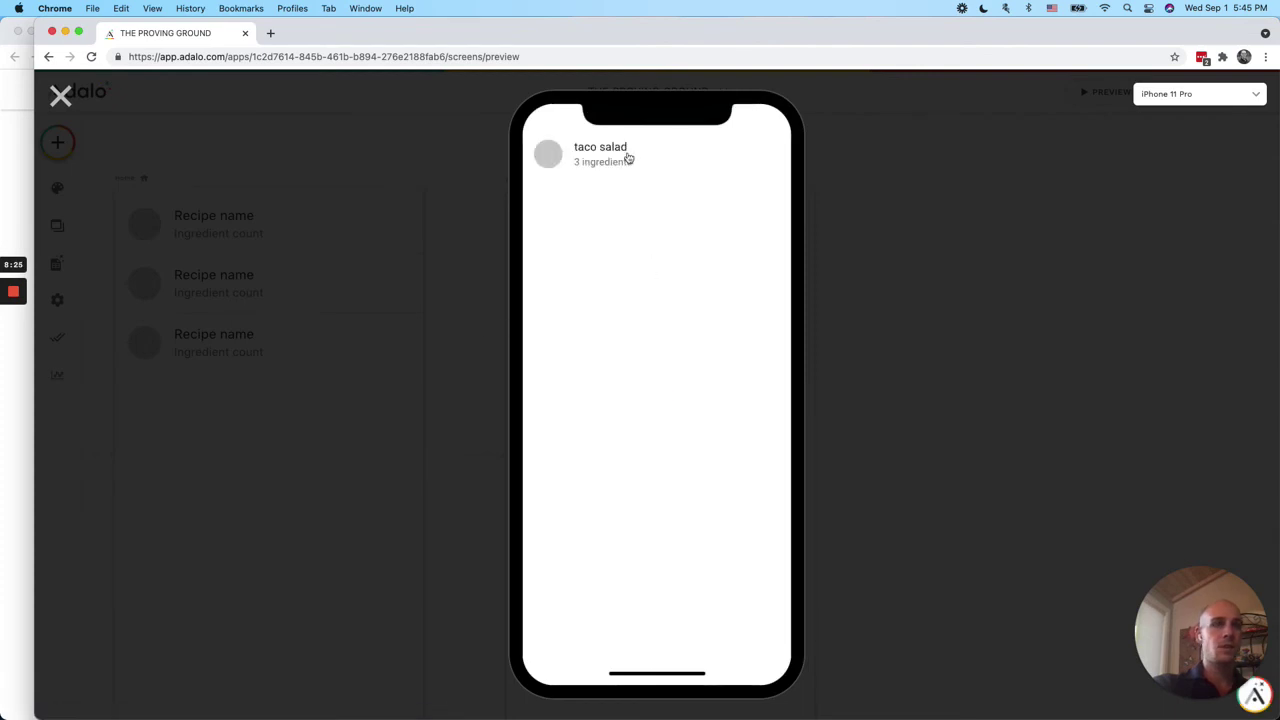
click(628, 160)
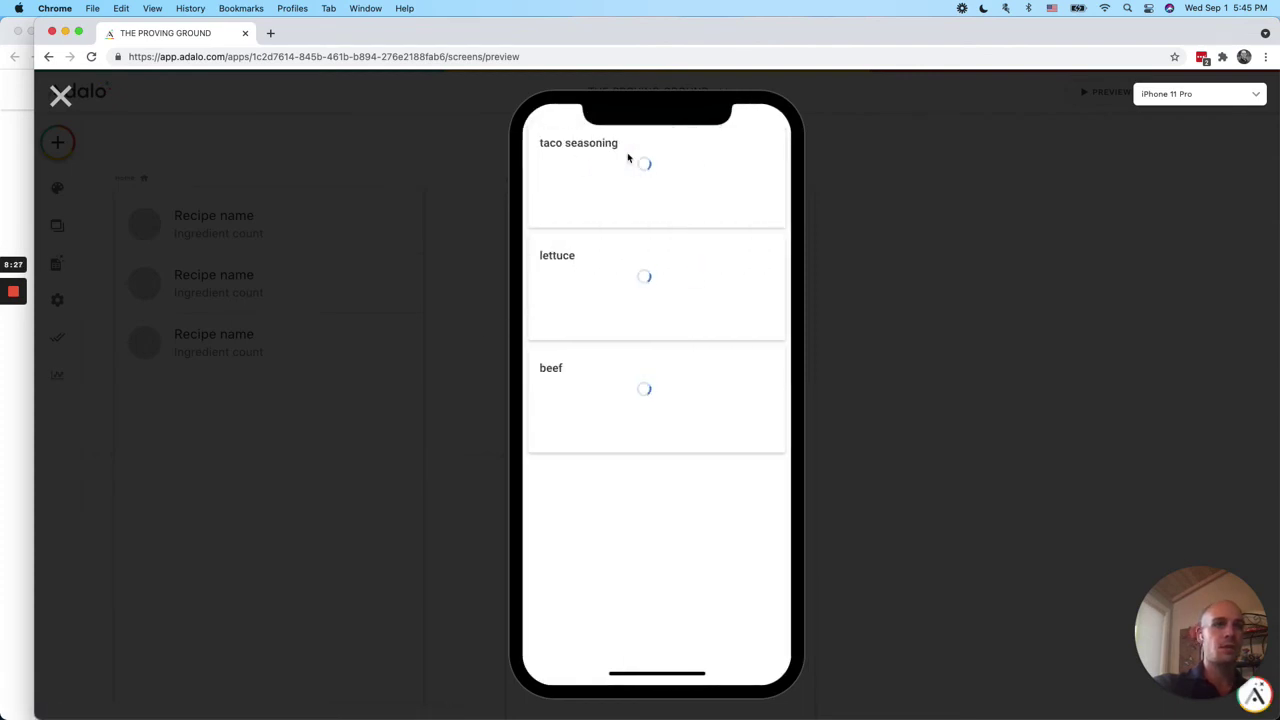
scroll(572, 489, down, 1)
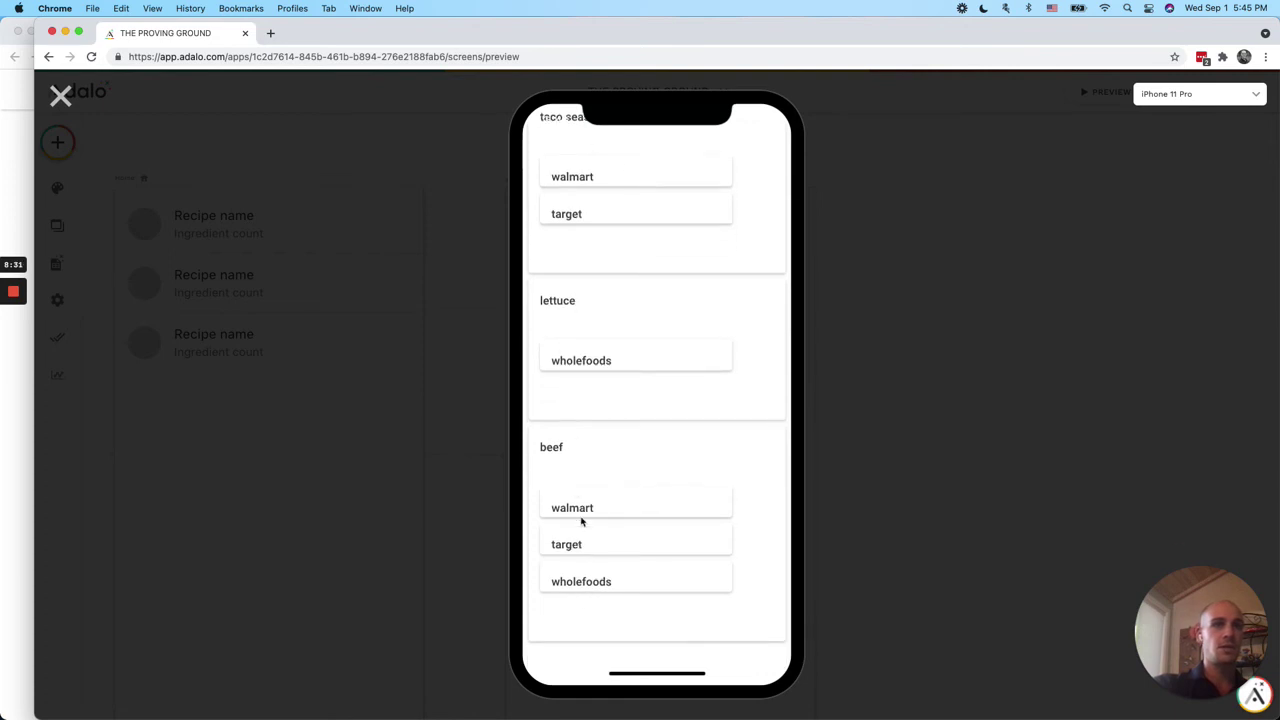
scroll(598, 372, up, 1)
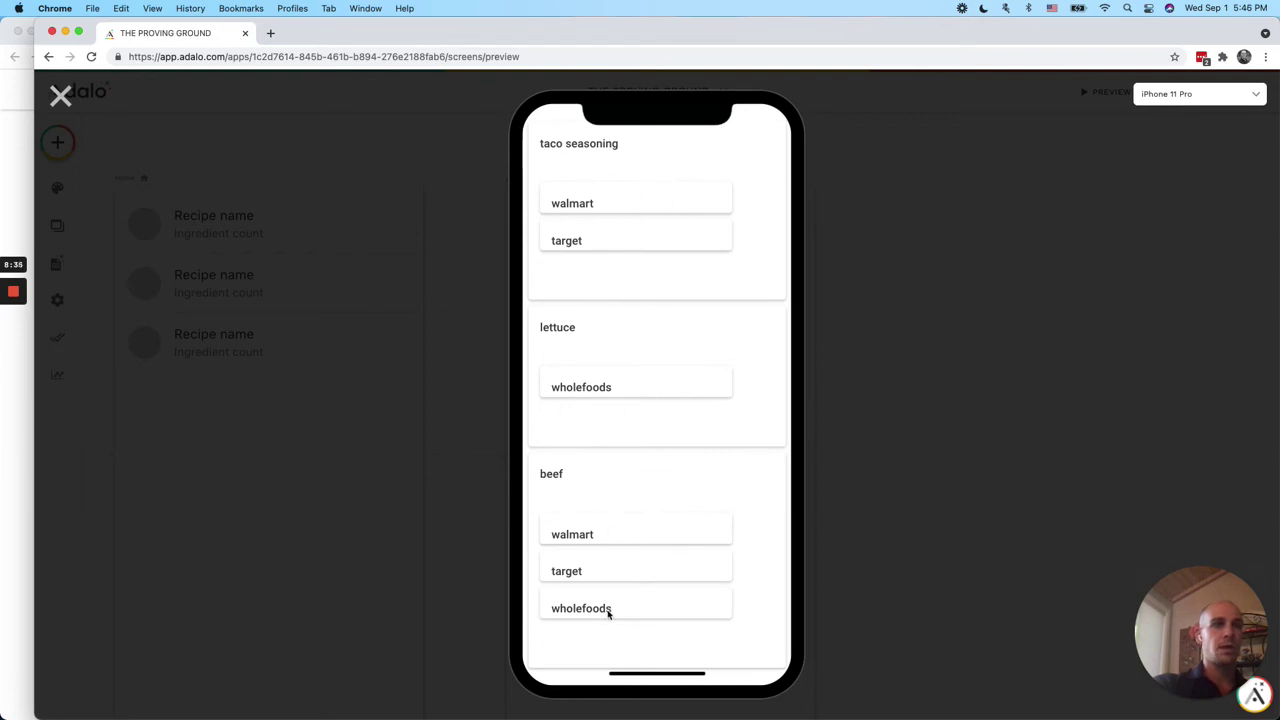
click(61, 96)
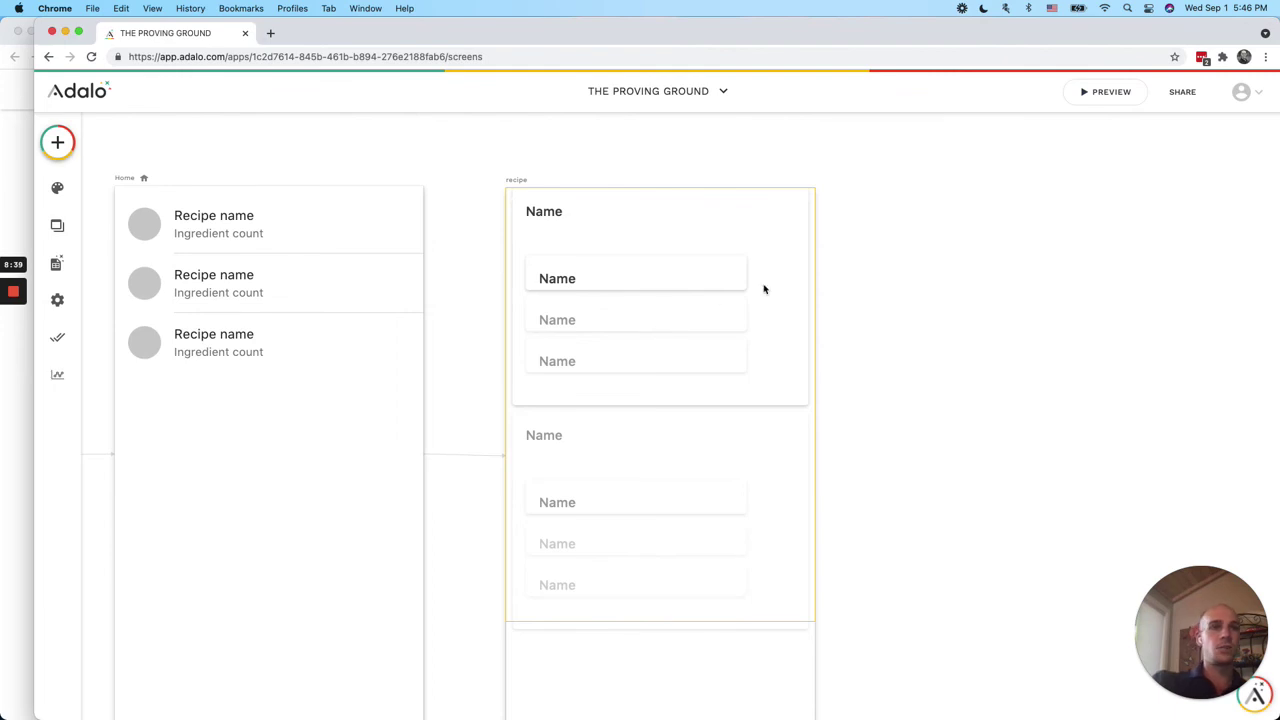
Make the outer list on the recipe screen a list of stores filtered by Current Recipe > Ingredients > Stores
click(782, 247)
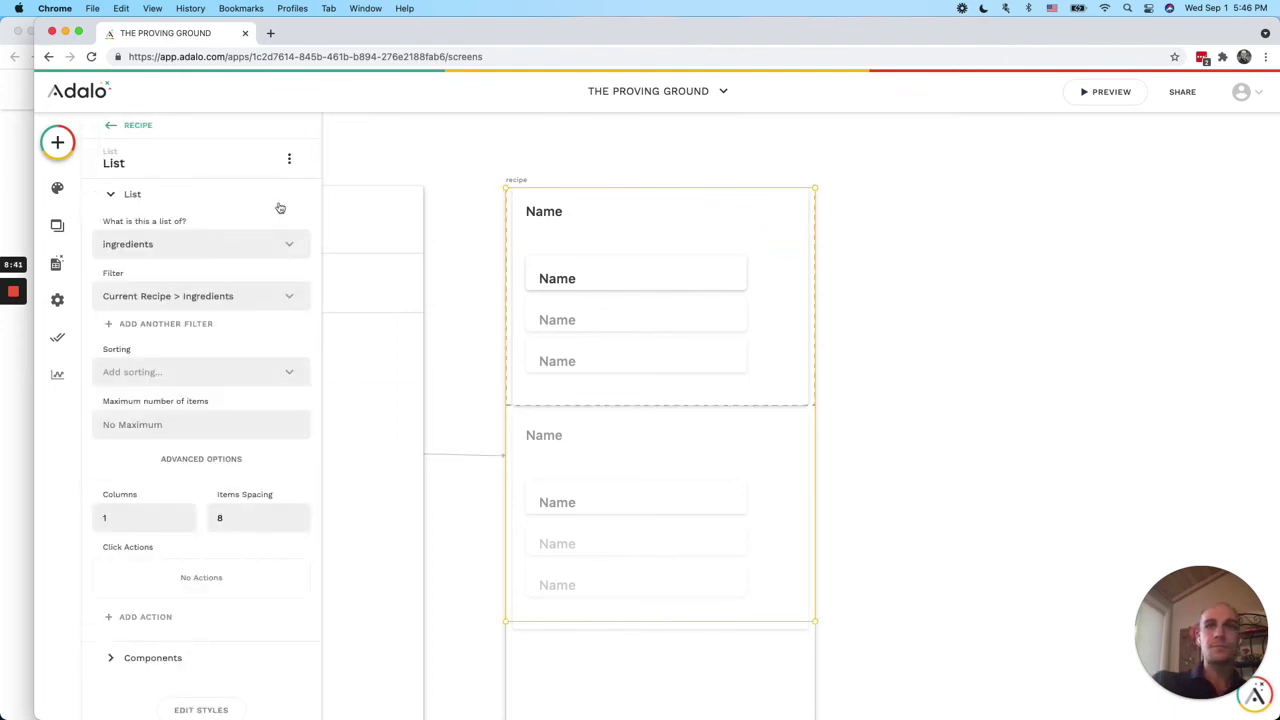
click(246, 248)
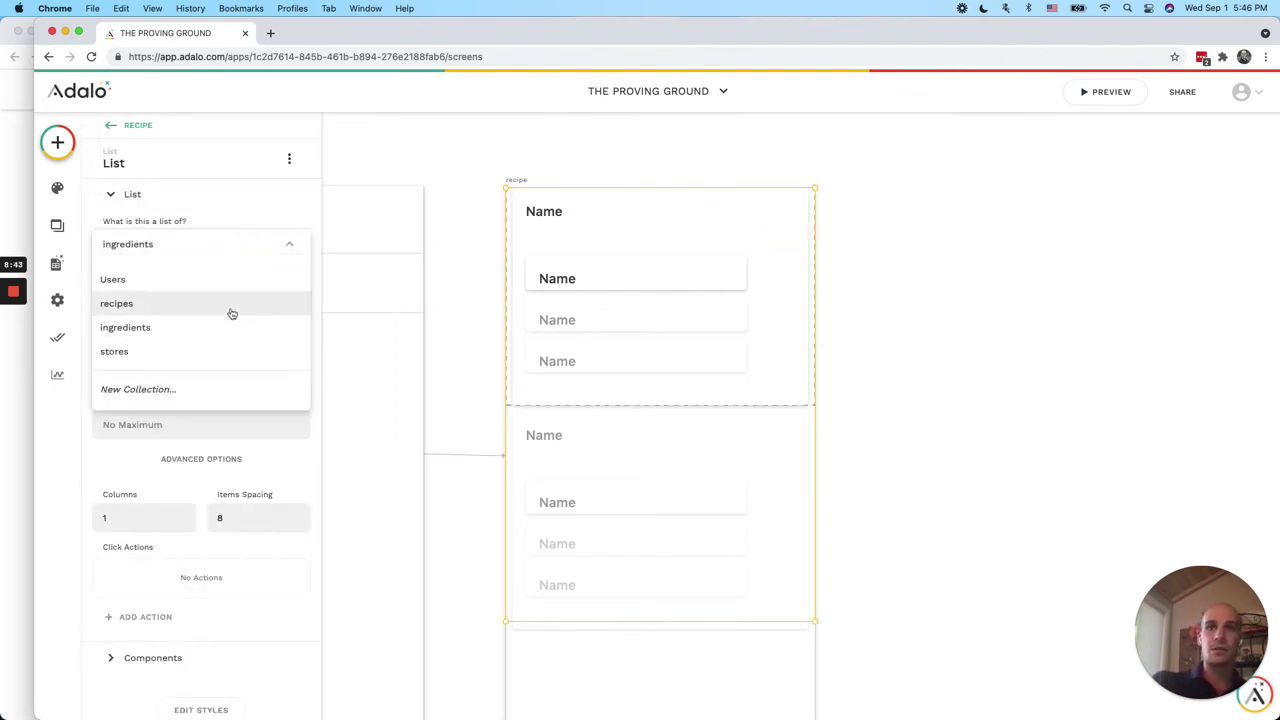
click(215, 351)
click(250, 296)
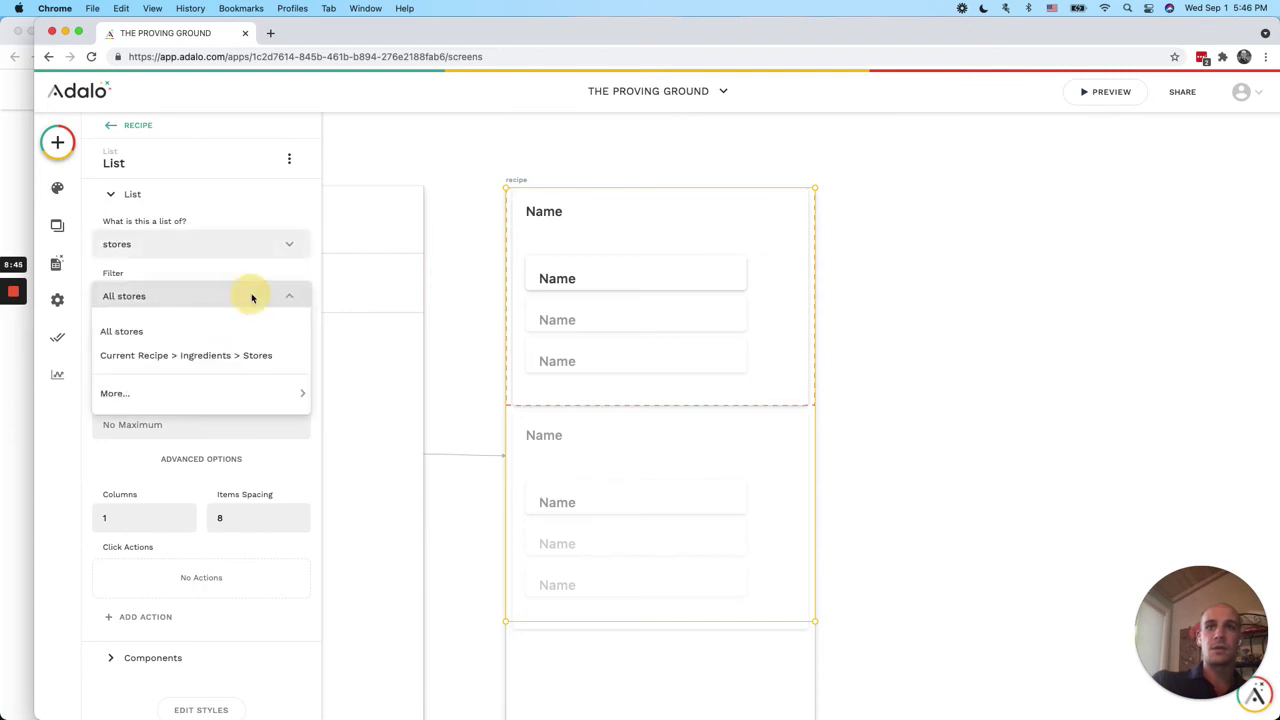
click(243, 356)
click(453, 289)
Change the nested list to a list of ingredients filtered by Current Recipe > Ingredients
click(631, 307)
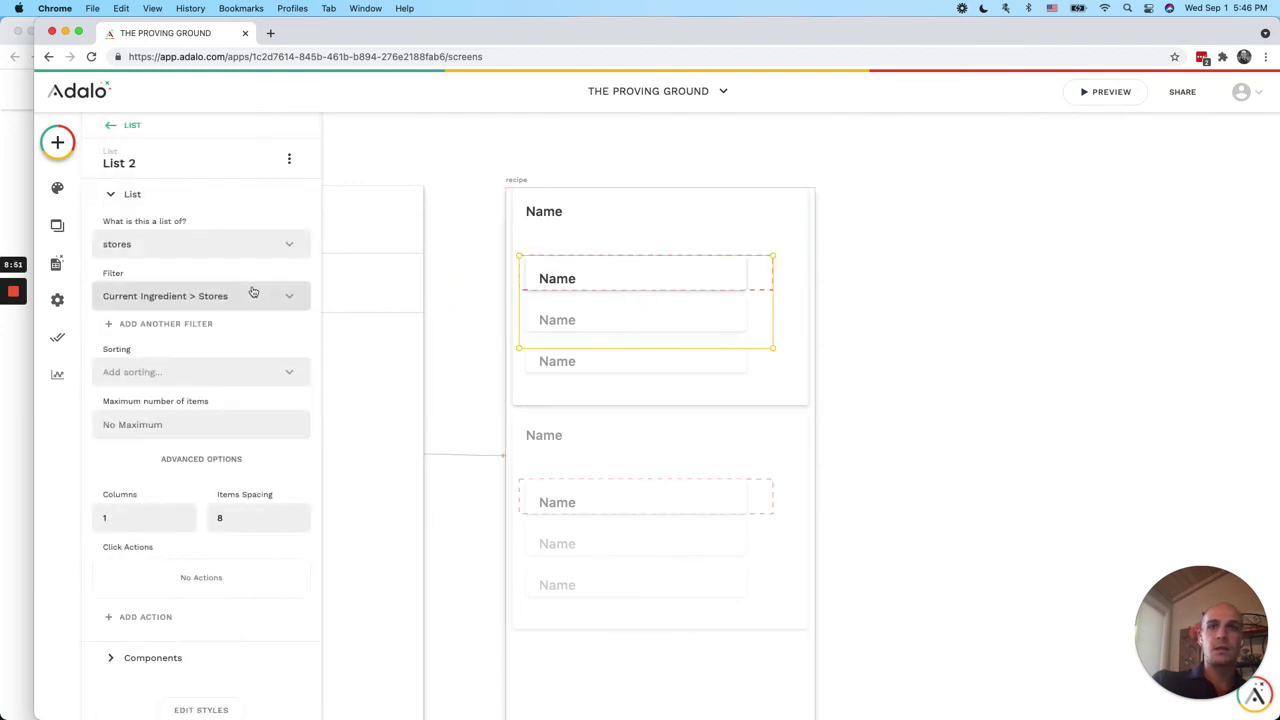
click(252, 291)
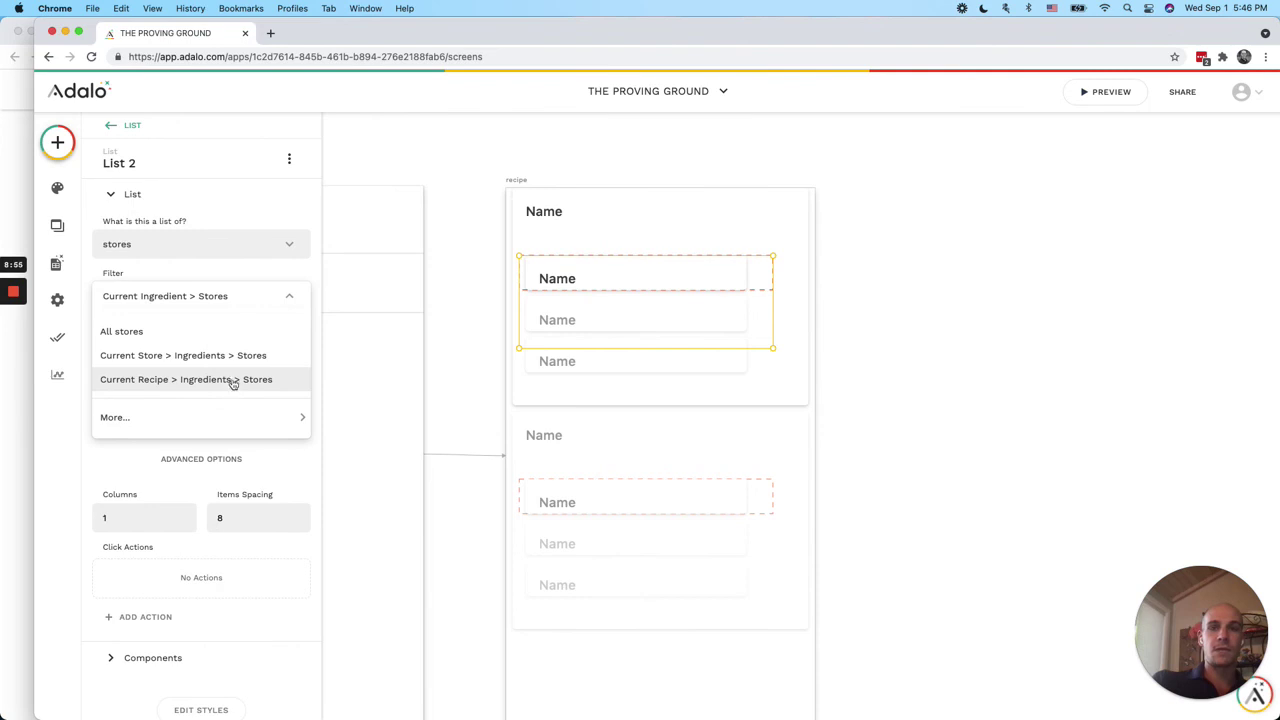
click(225, 262)
click(224, 252)
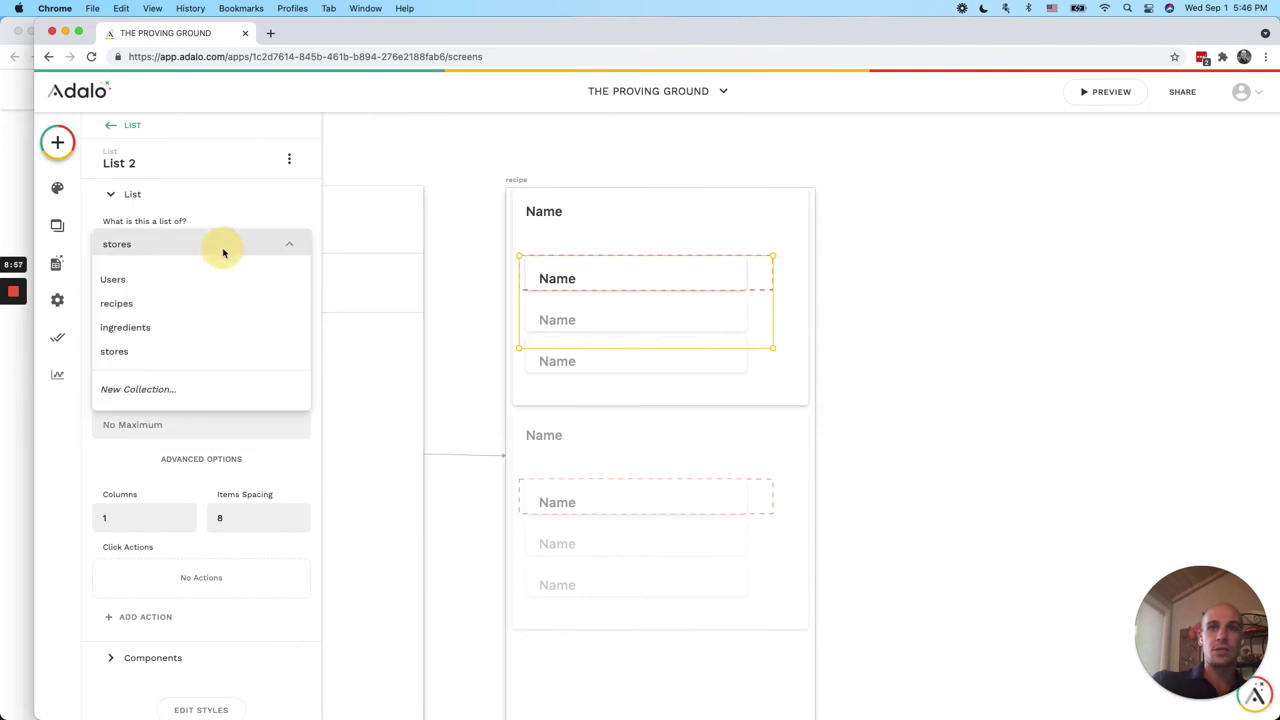
click(208, 327)
click(218, 296)
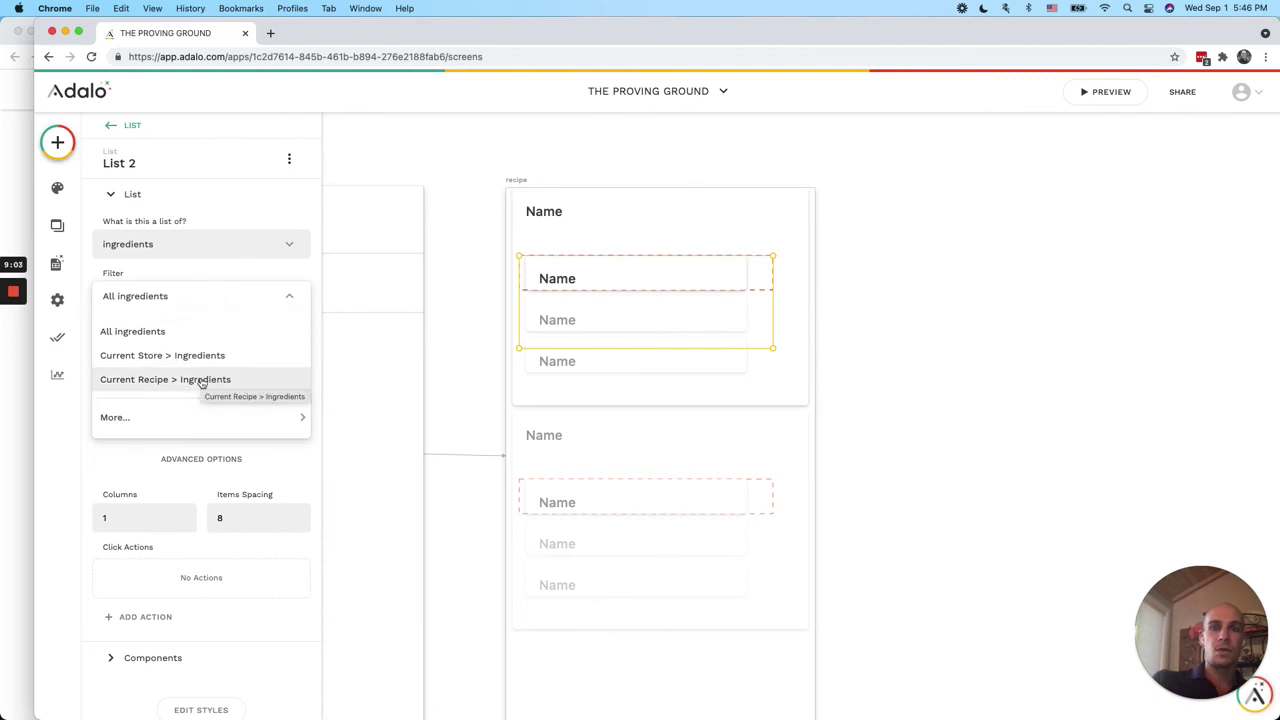
click(202, 381)
Add a custom filter to the nested ingredients list: Current Ingredient > Stores contains Current Store
click(194, 323)
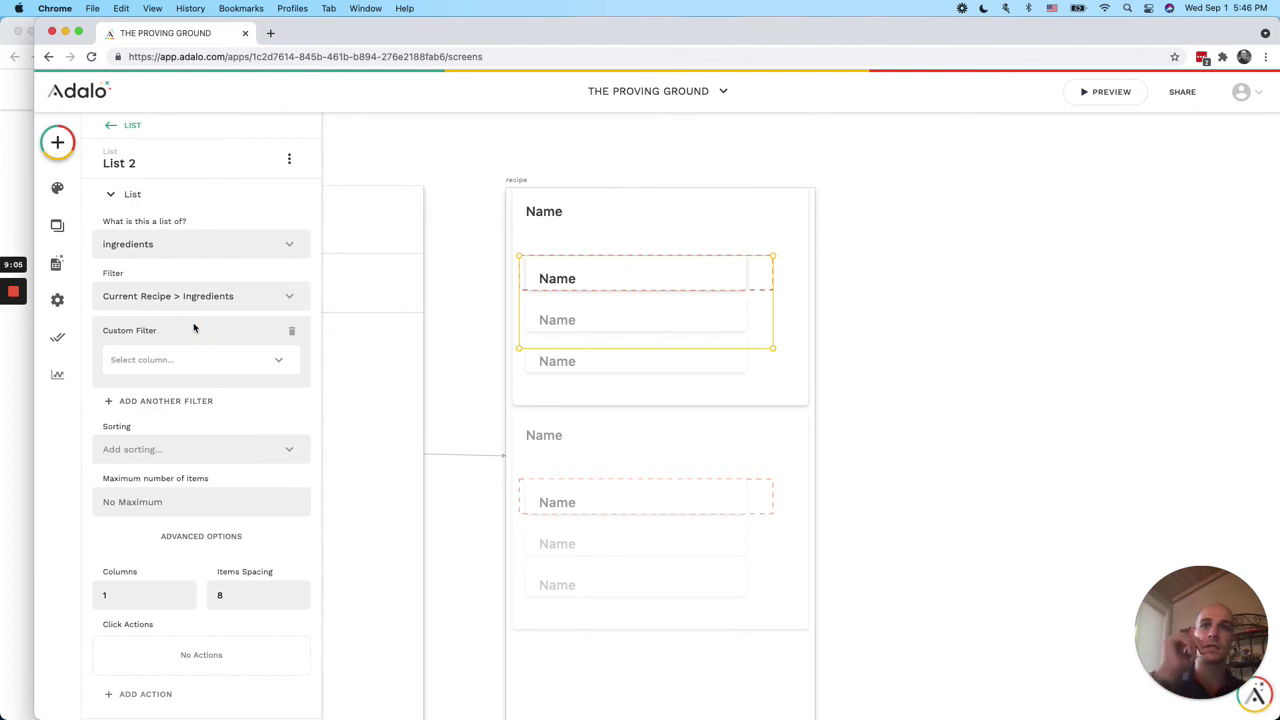
click(191, 359)
mouse_move(194, 490)
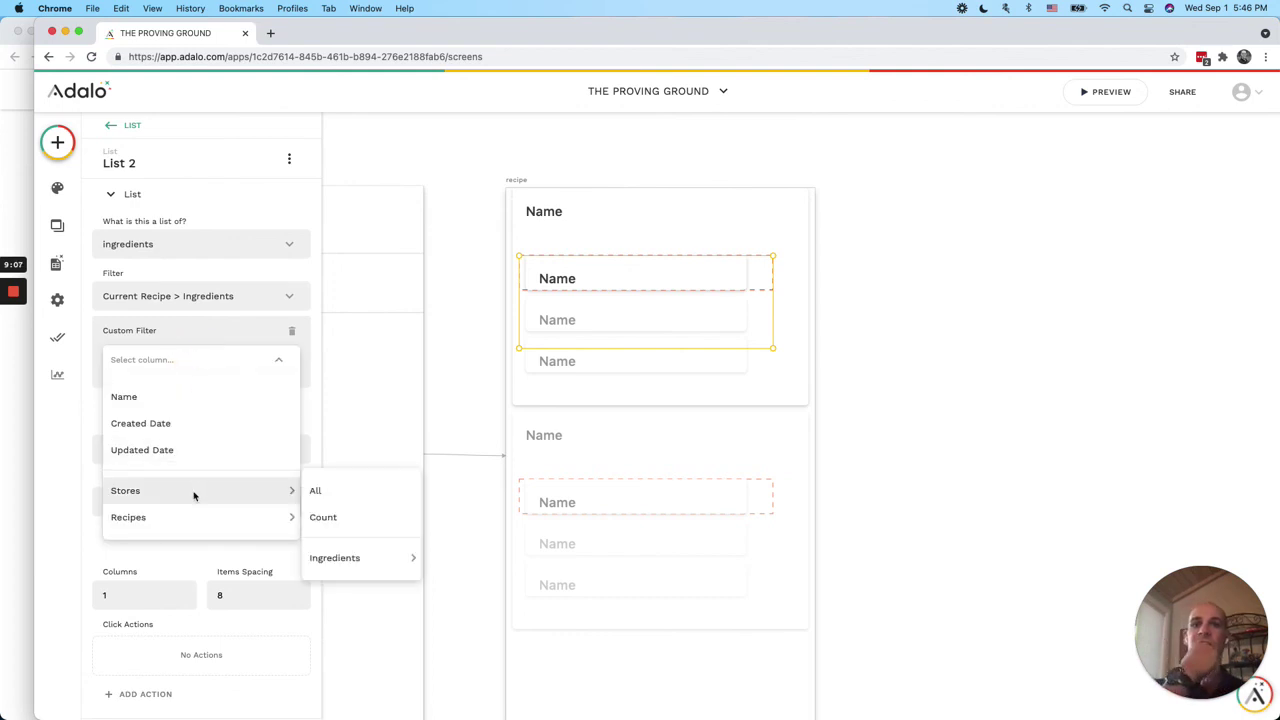
click(332, 490)
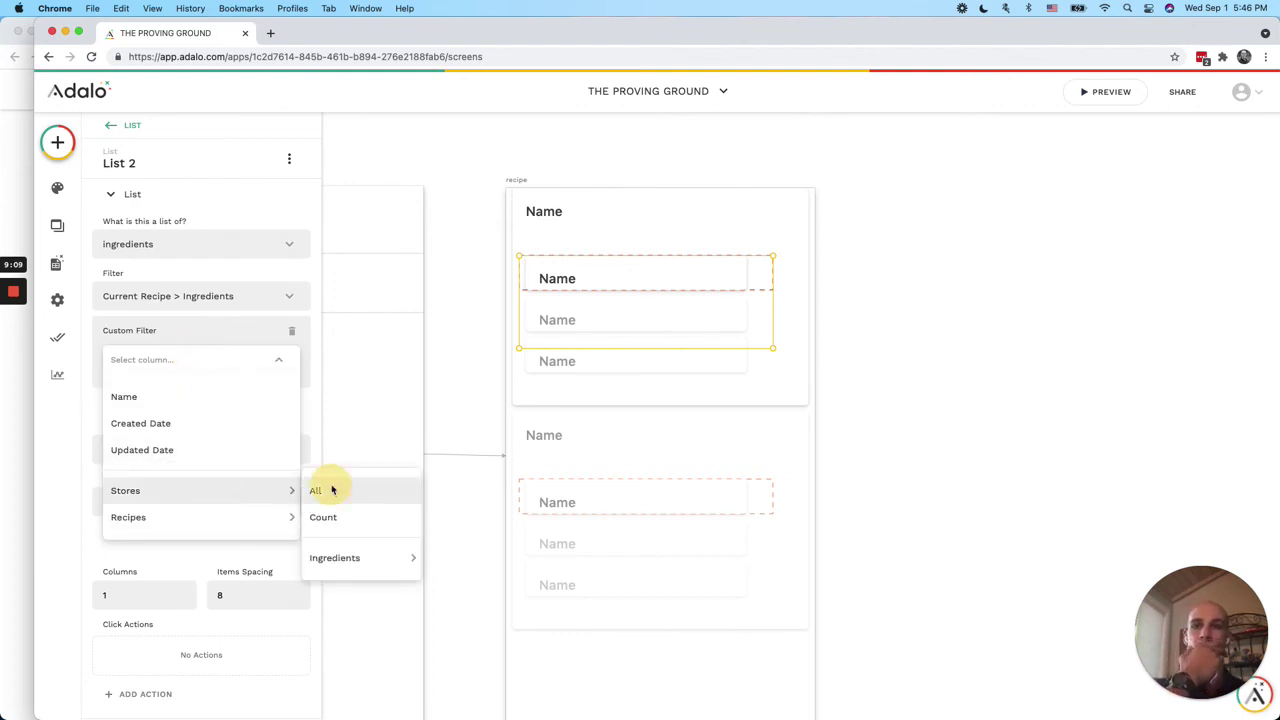
click(238, 398)
click(228, 336)
click(281, 437)
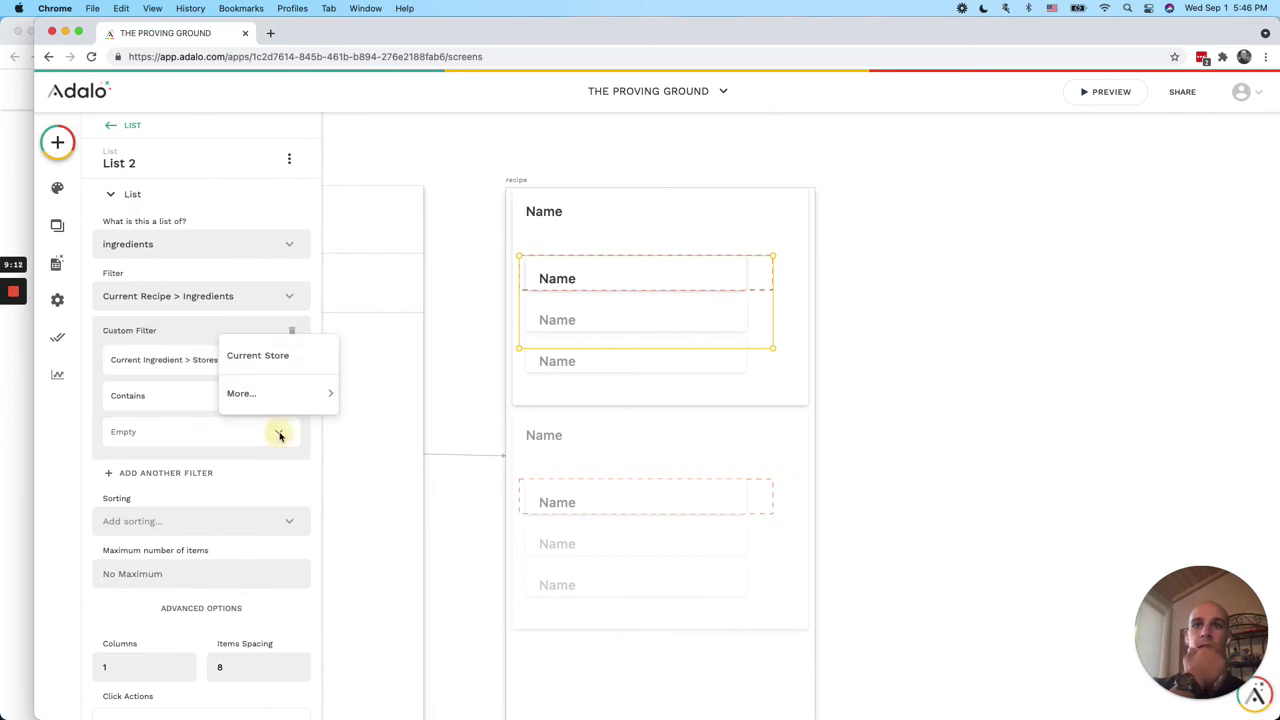
click(258, 356)
click(1062, 198)
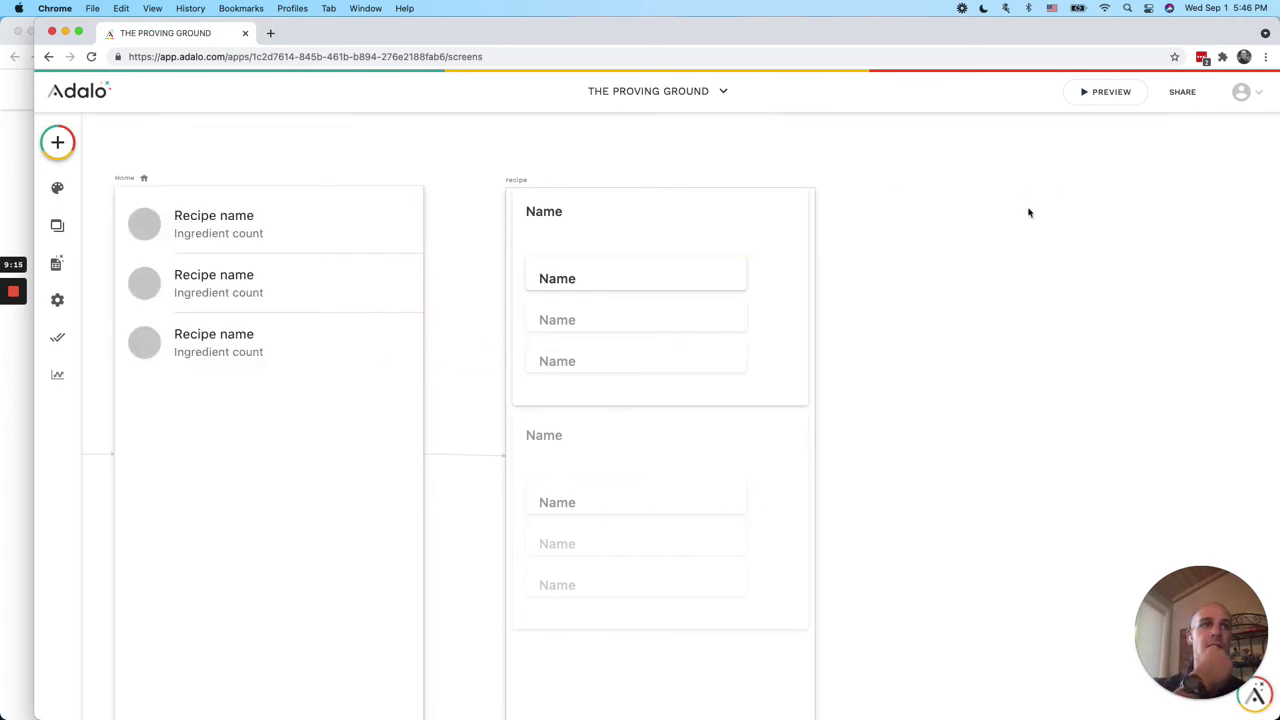
Preview the app and examine the nested lists of the taco salad recipe
click(1104, 92)
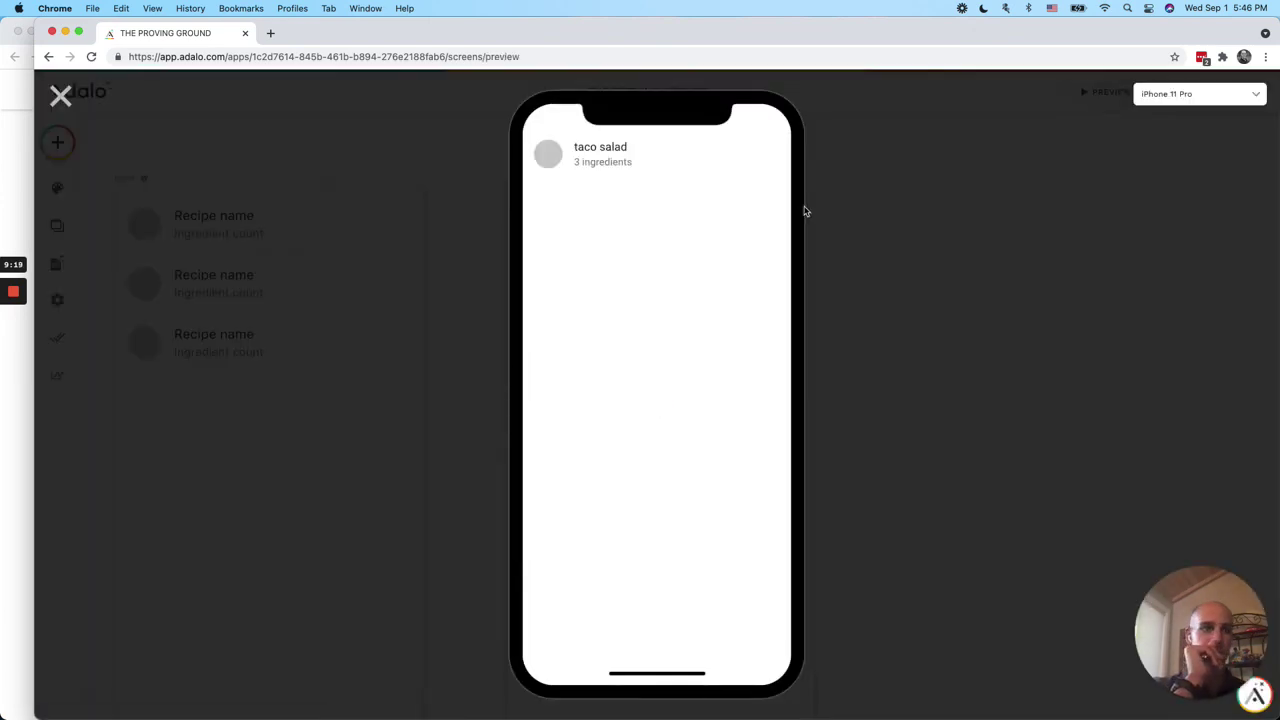
click(686, 172)
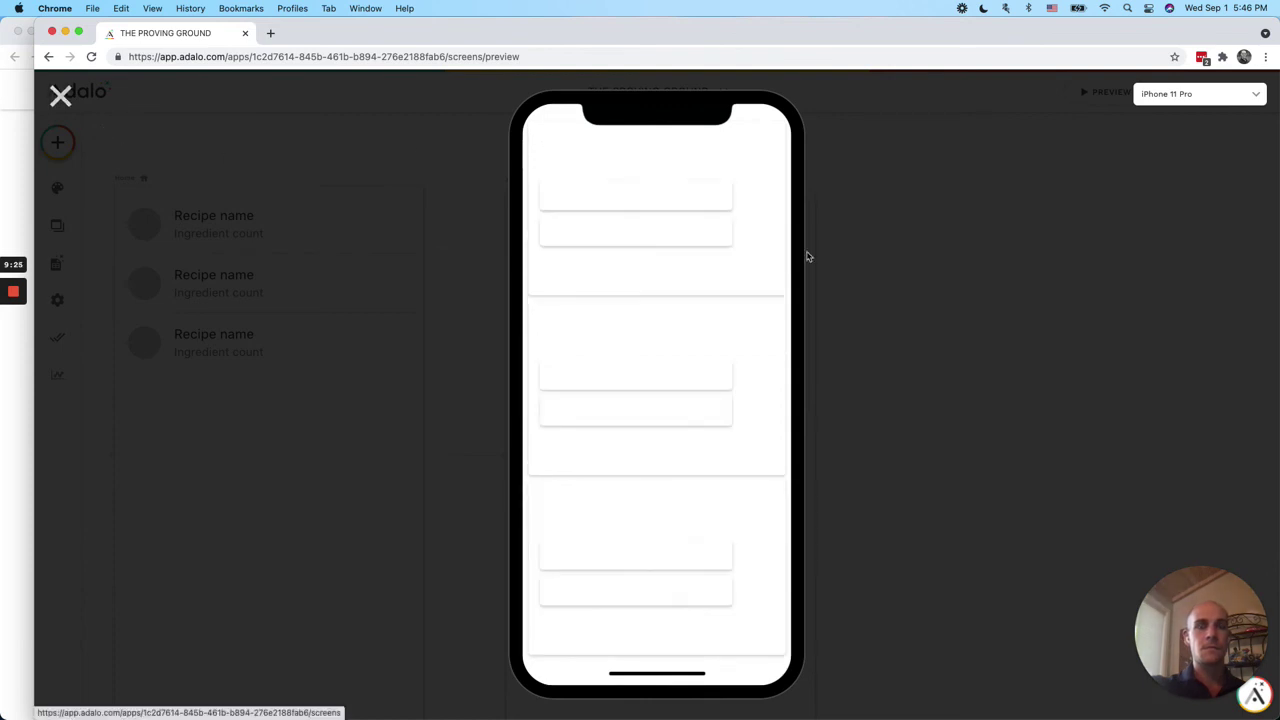
scroll(750, 305, down, 2)
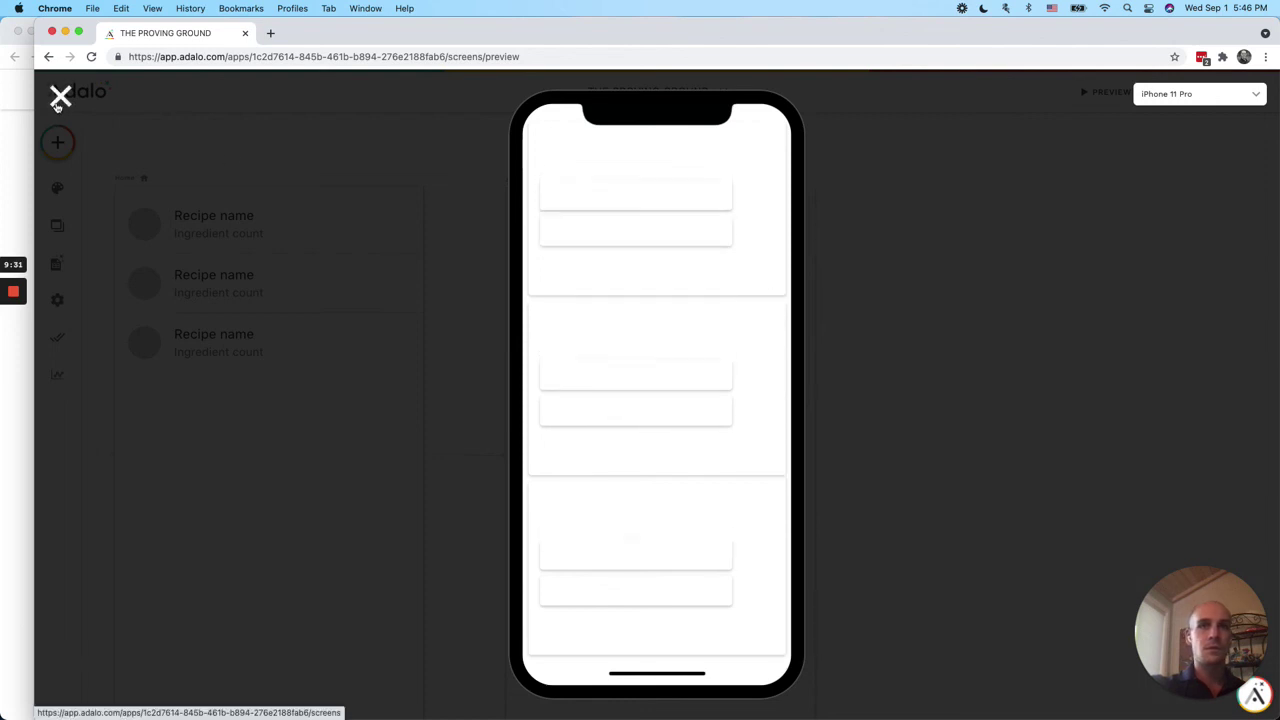
click(563, 143)
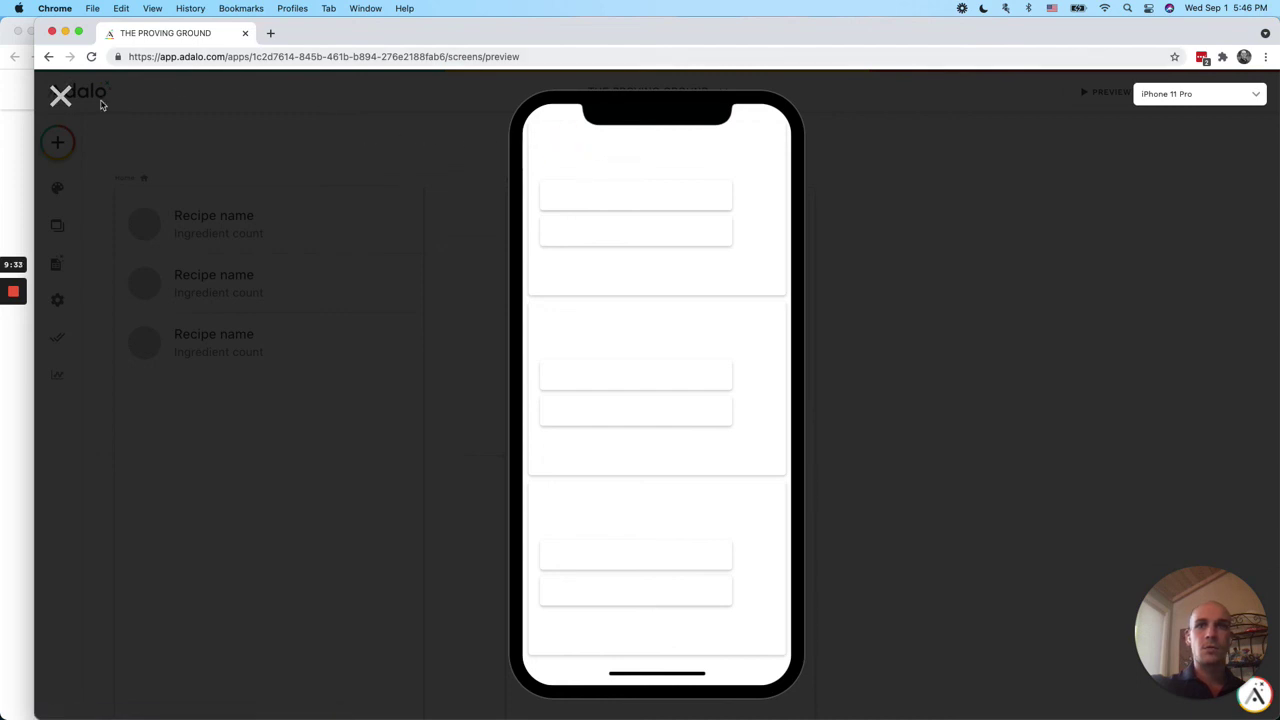
click(60, 95)
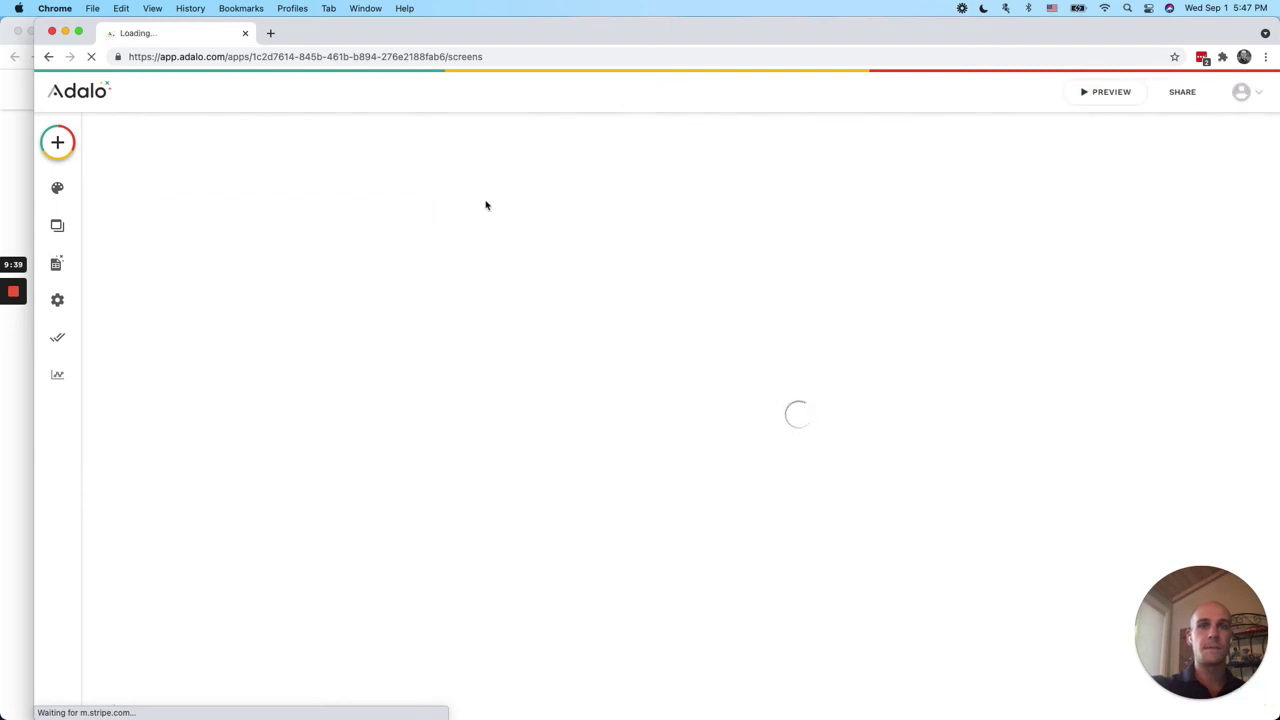
Recheck the taco salad recipe's lists in a fresh preview after reloading the editor
click(1112, 92)
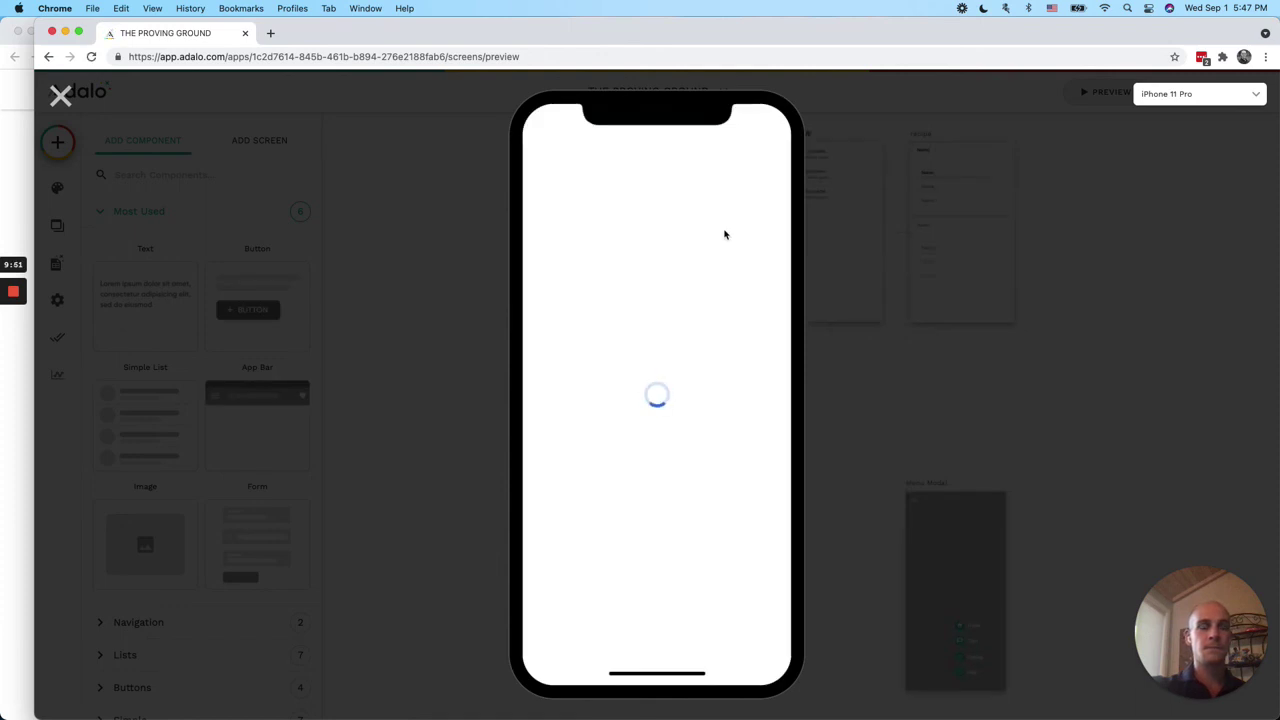
click(648, 167)
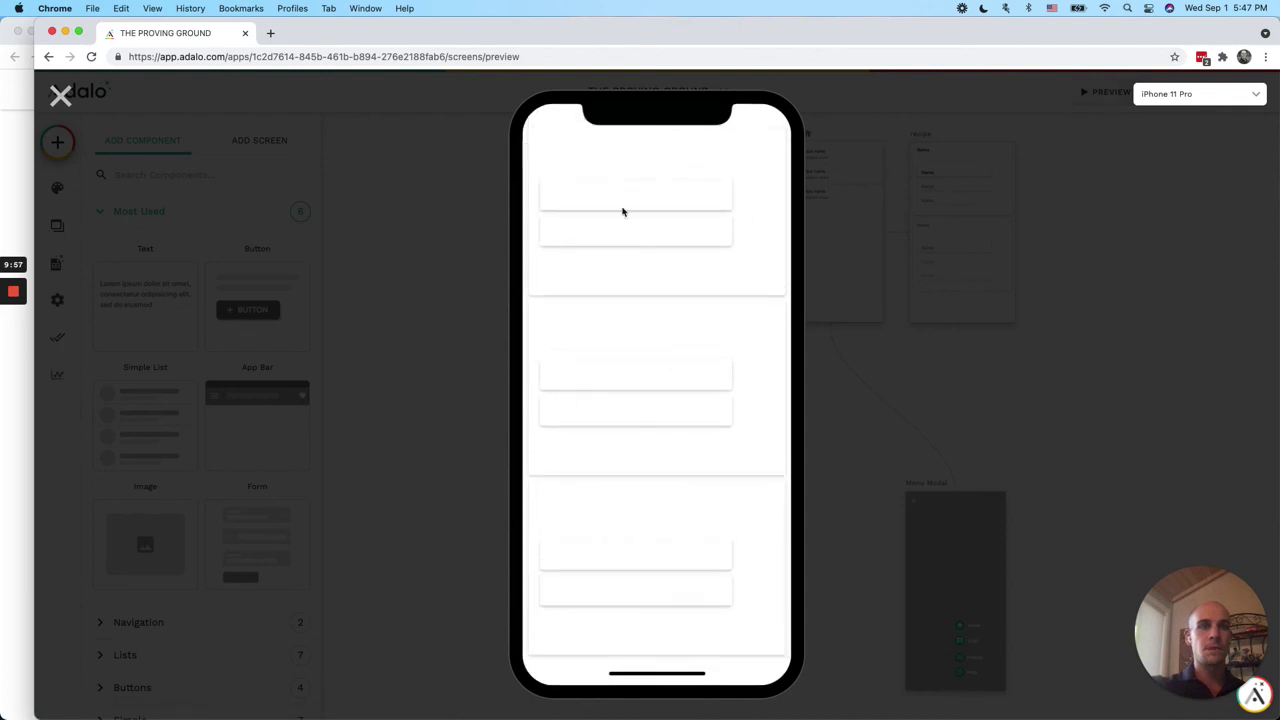
click(61, 95)
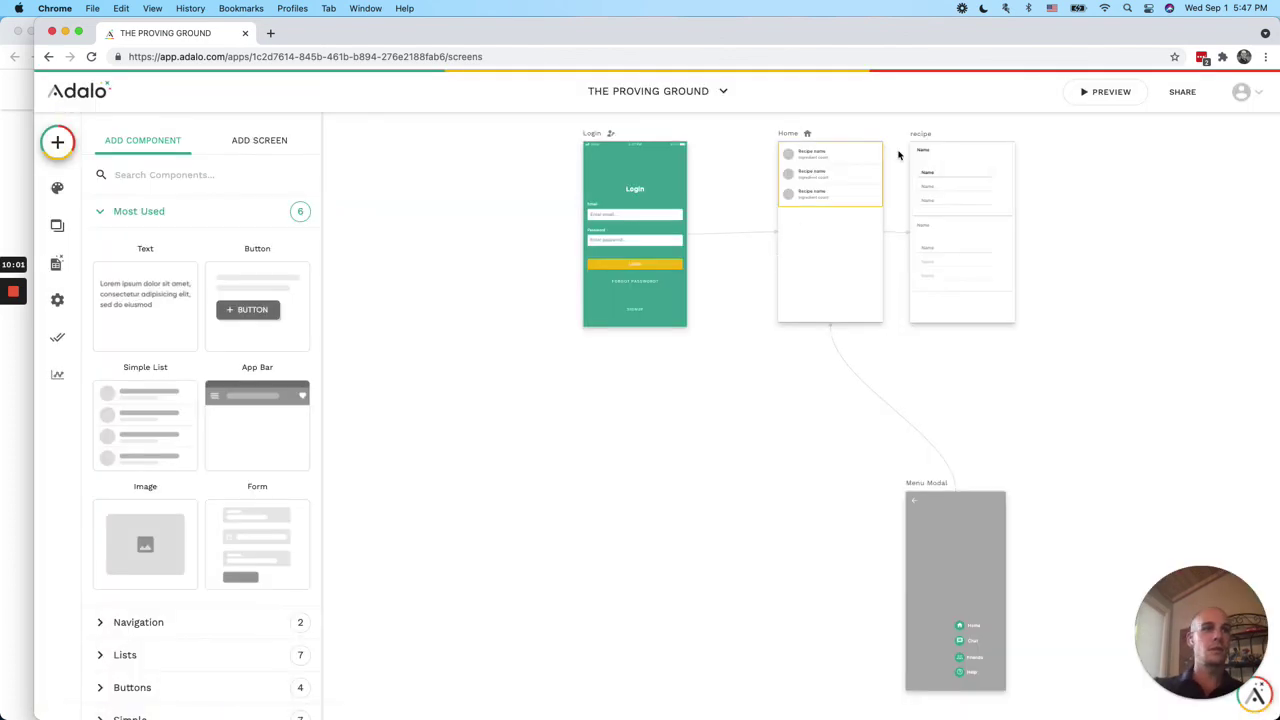
Replace the title text in the outer stores list on the recipe screen with Current Store > Name
click(932, 152)
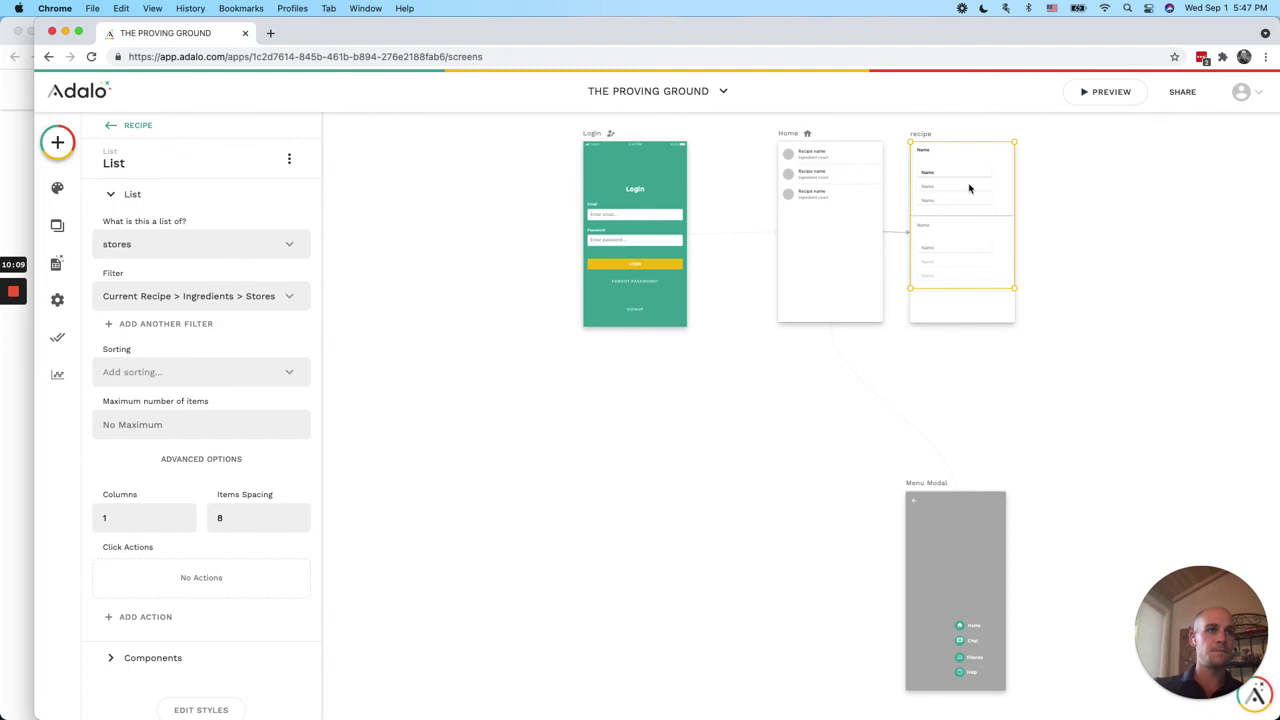
scroll(960, 230, up, 2)
scroll(942, 268, up, 5)
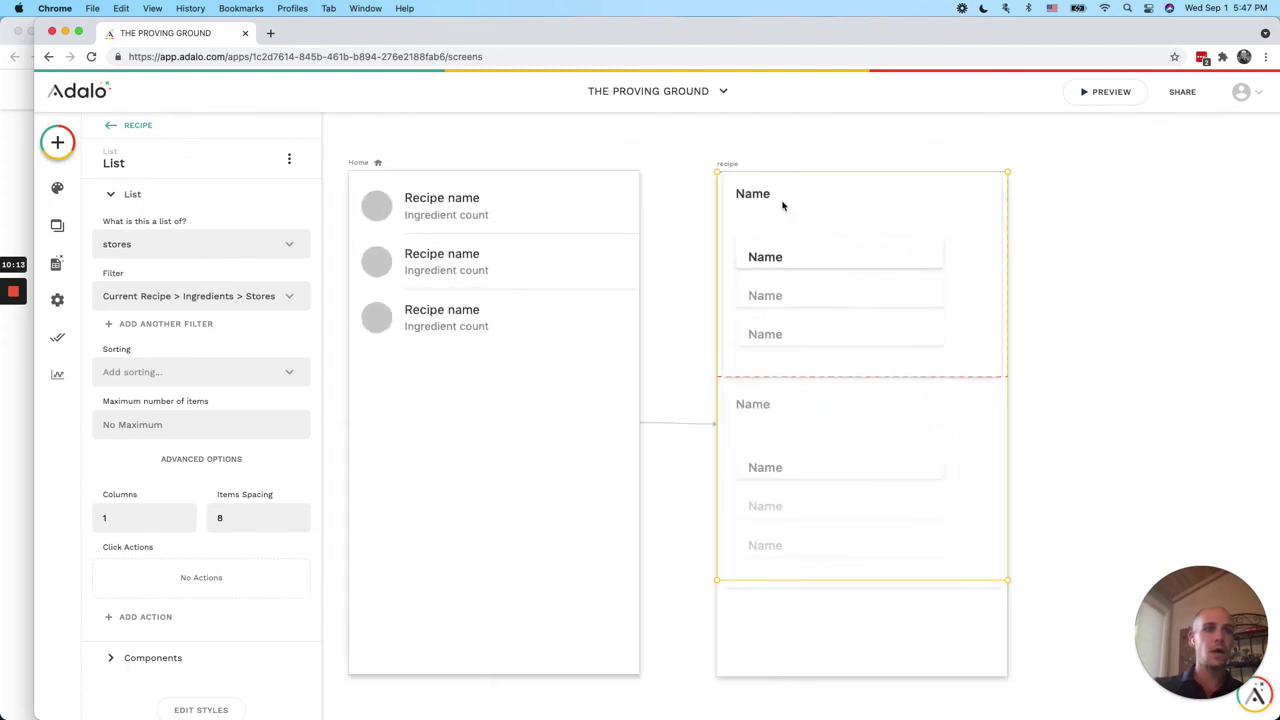
click(752, 194)
click(309, 231)
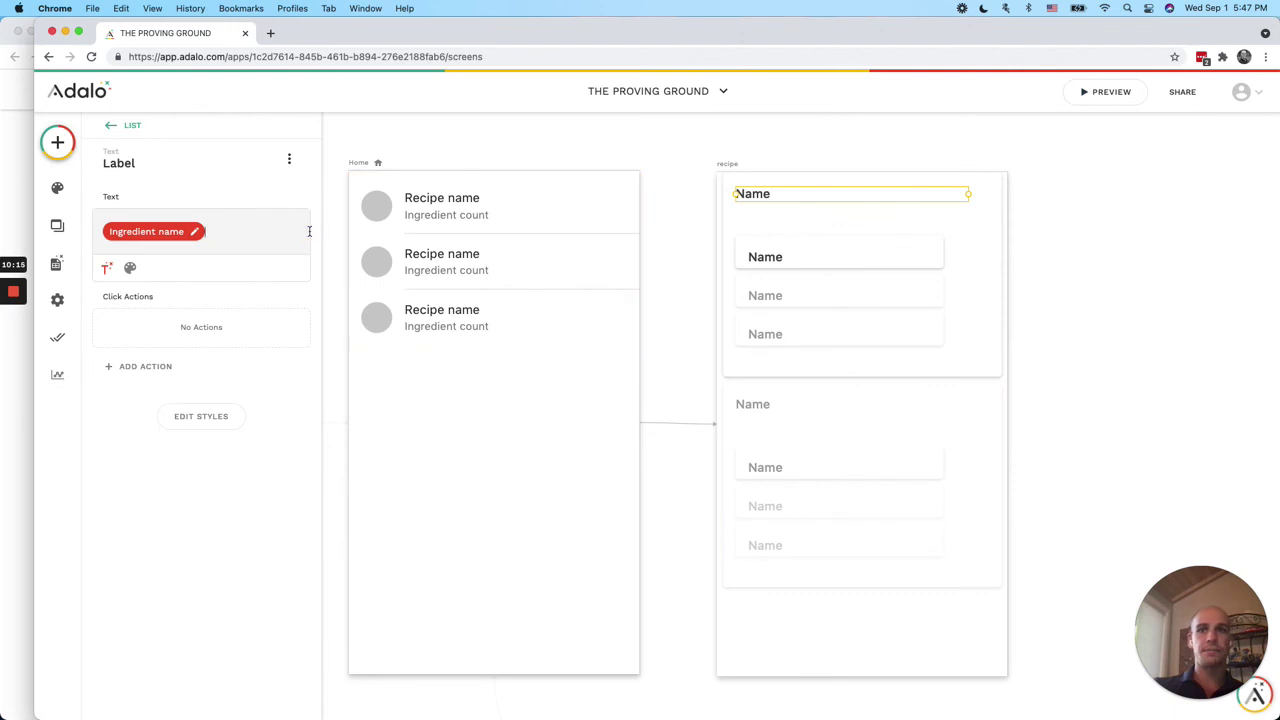
key(BackSpace)
click(106, 257)
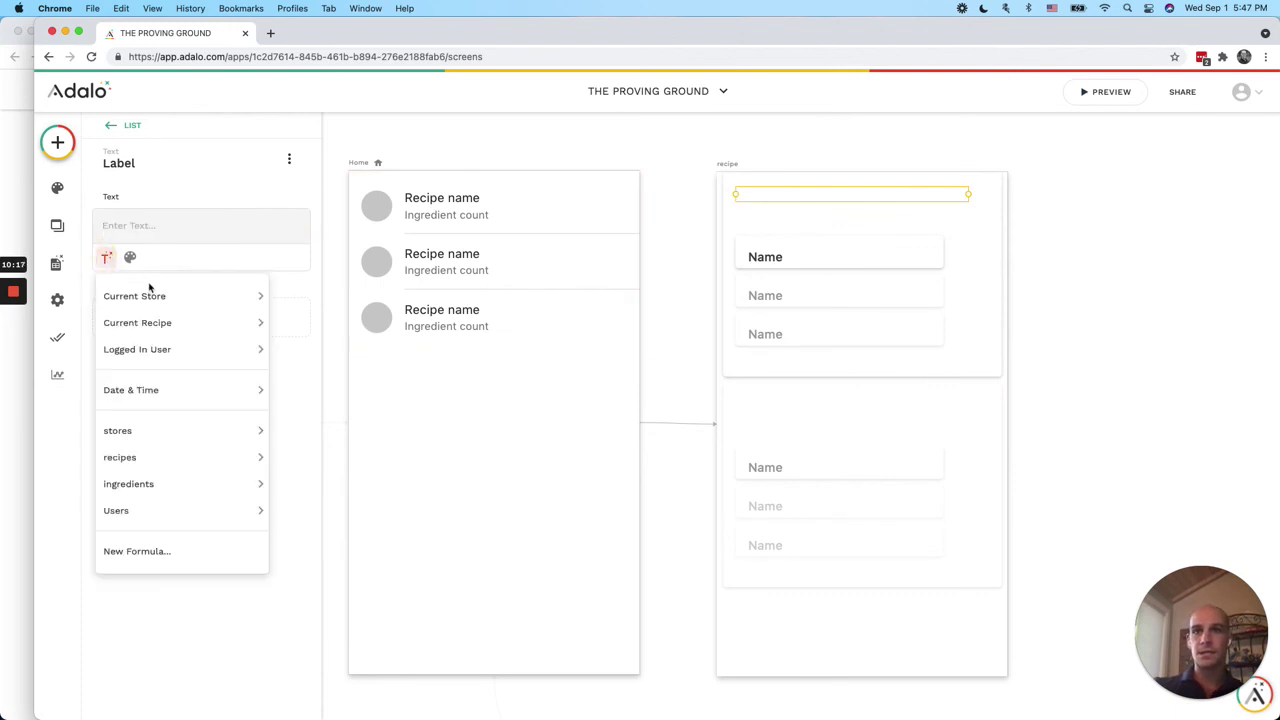
mouse_move(151, 296)
click(314, 306)
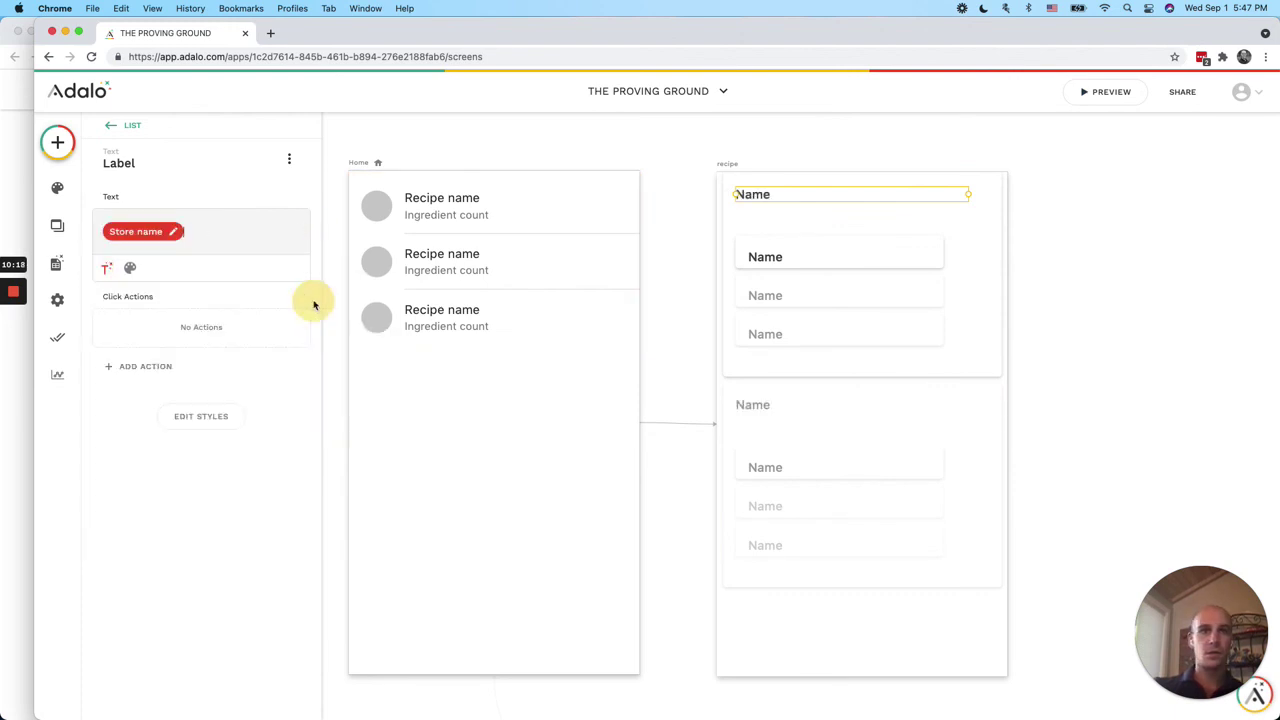
Replace the title text in the nested ingredients list with Current Ingredient > Name
click(765, 259)
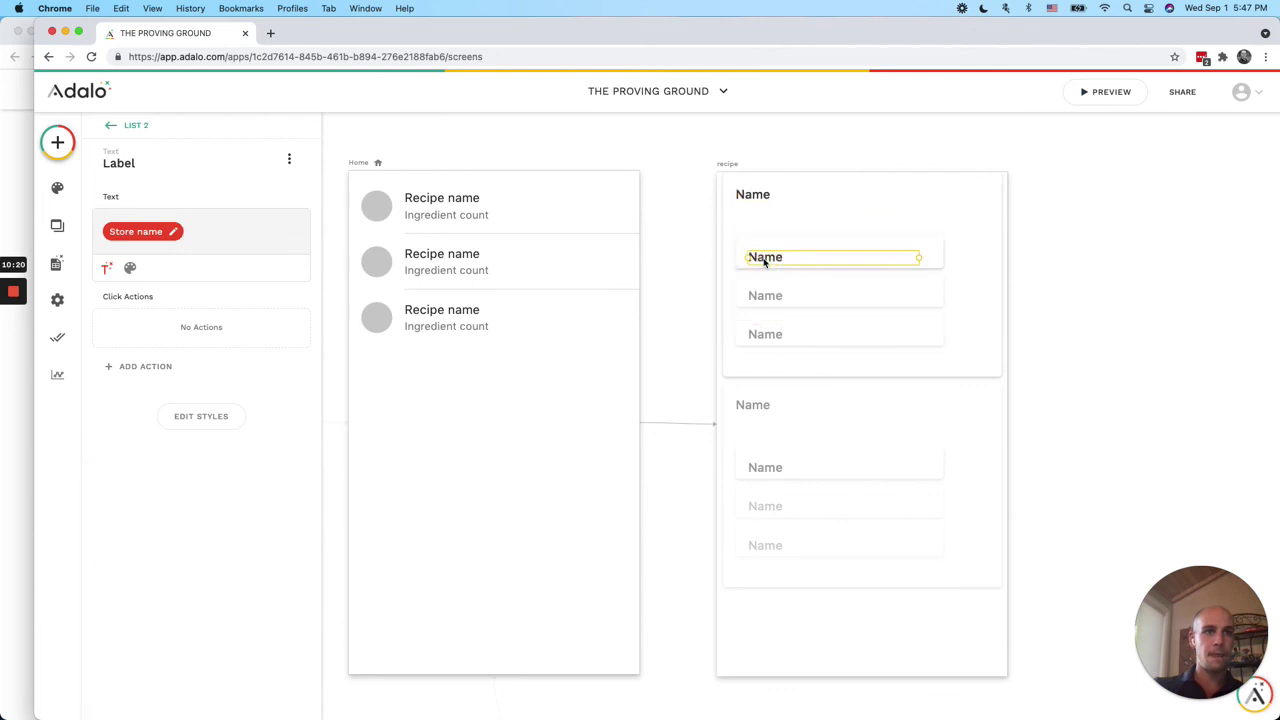
click(251, 229)
key(BackSpace)
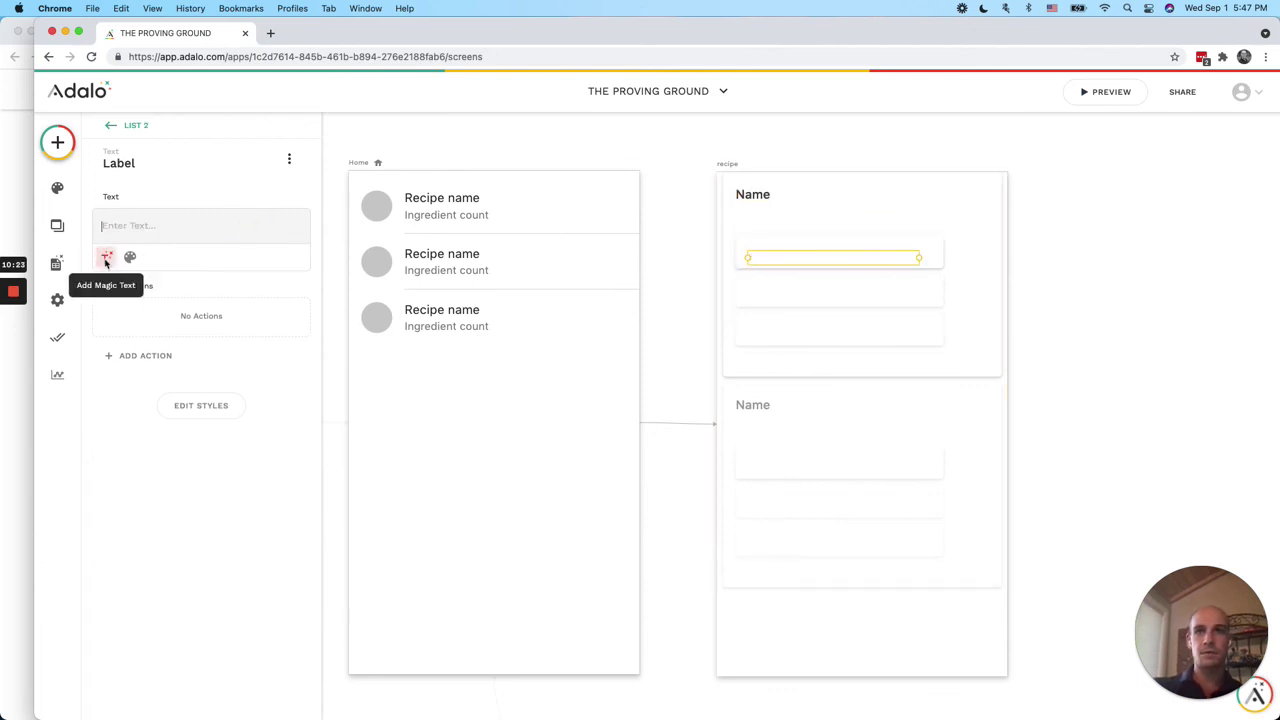
click(106, 257)
mouse_move(134, 318)
click(326, 331)
click(694, 271)
Preview the app and examine which taco salad ingredients are listed under each store, and return to the editor
click(1095, 91)
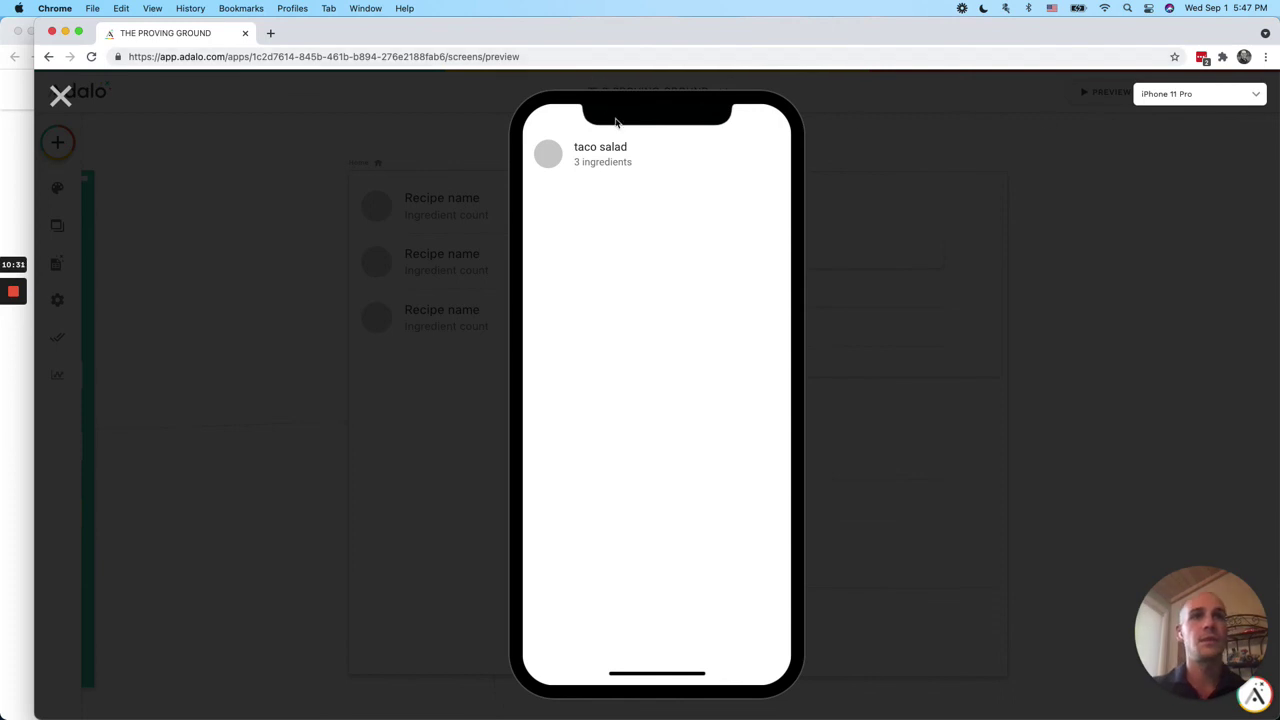
click(621, 160)
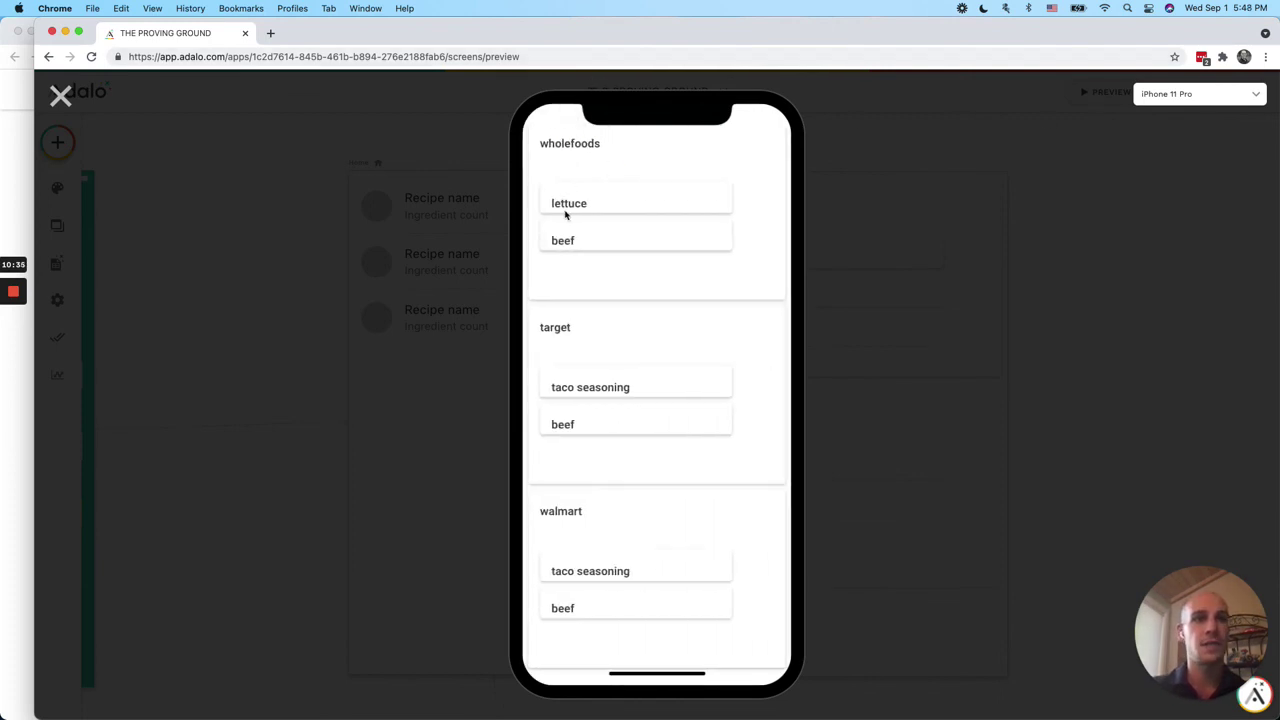
scroll(556, 245, down, 1)
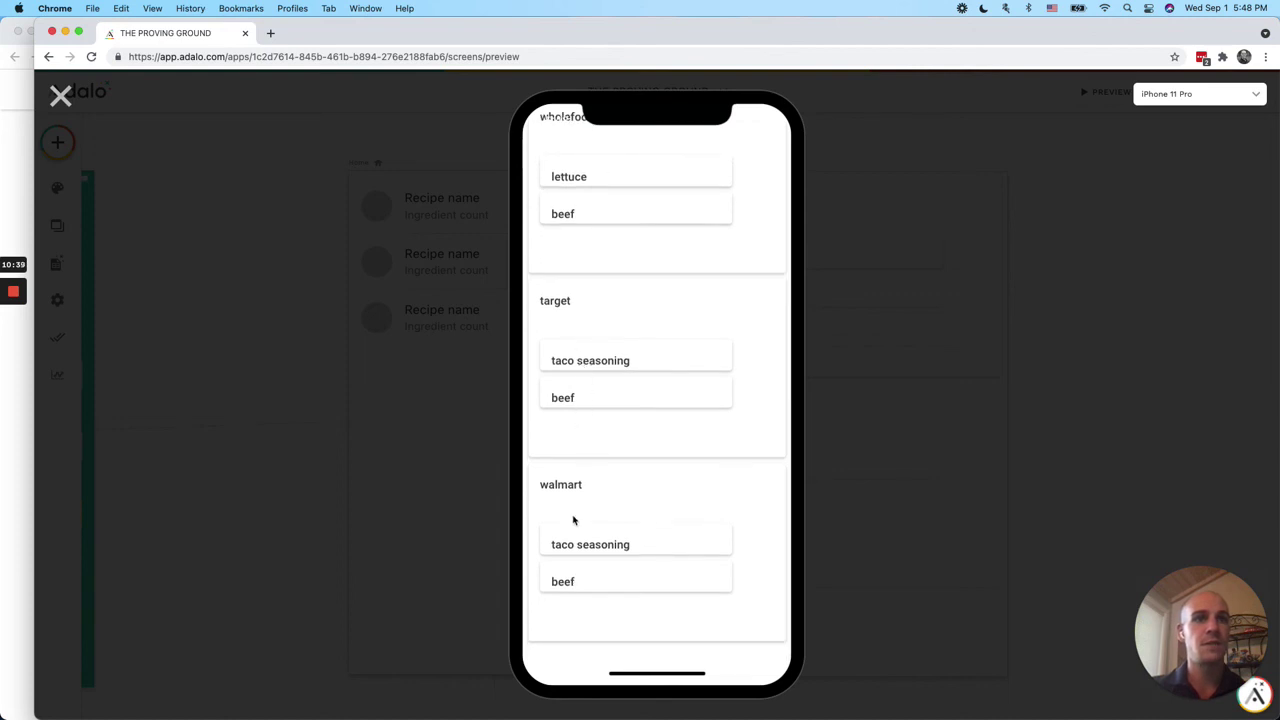
scroll(577, 557, up, 1)
scroll(577, 557, down, 1)
scroll(577, 557, up, 1)
scroll(577, 557, down, 1)
scroll(577, 557, up, 1)
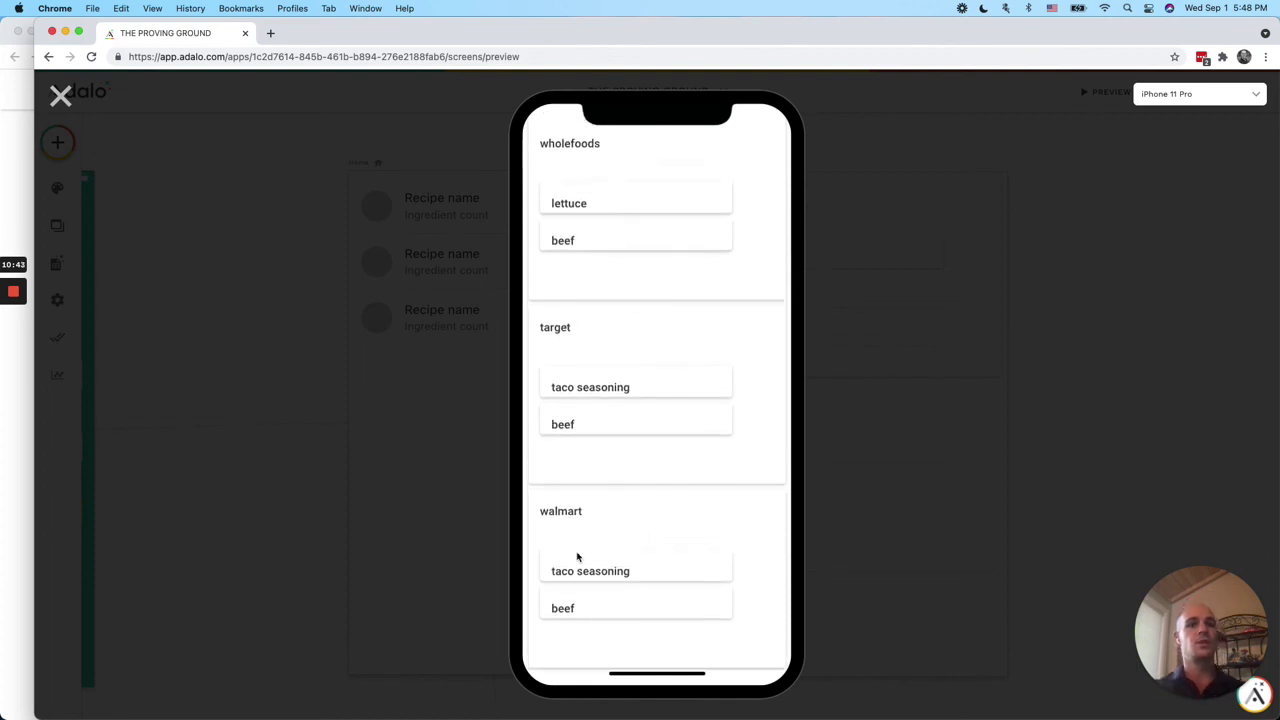
click(61, 98)
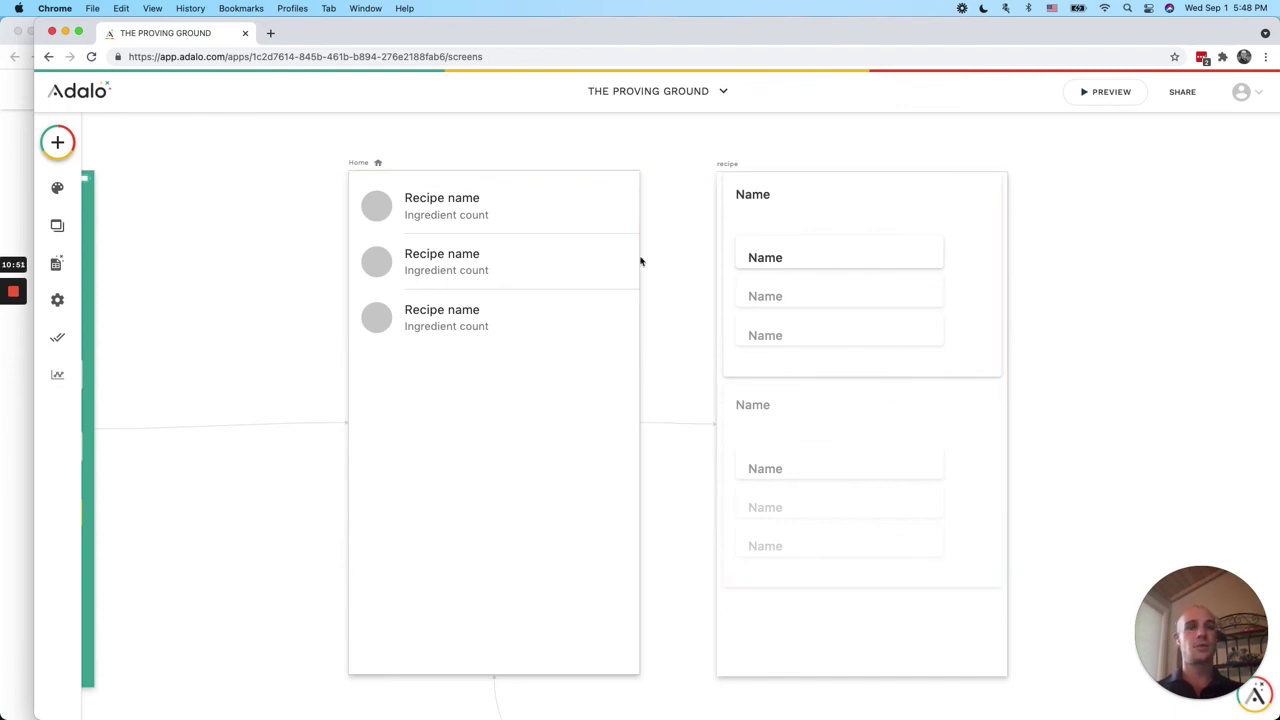
scroll(641, 261, down, 5)
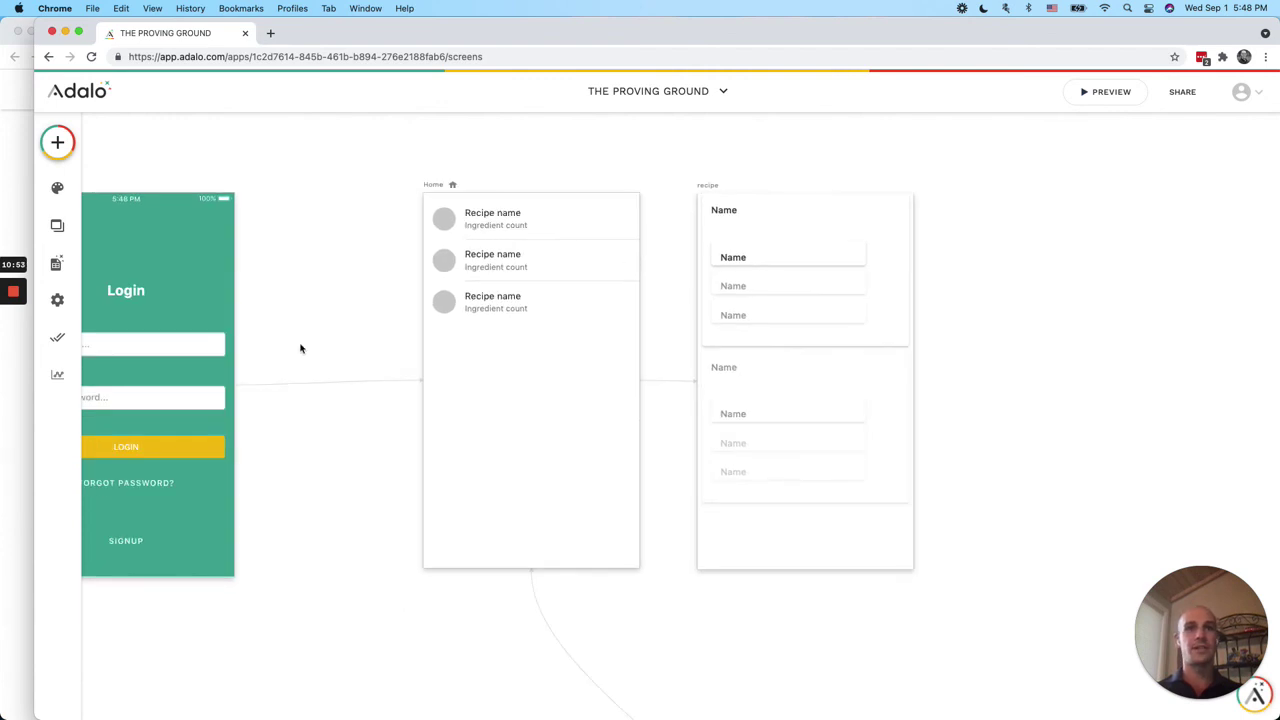